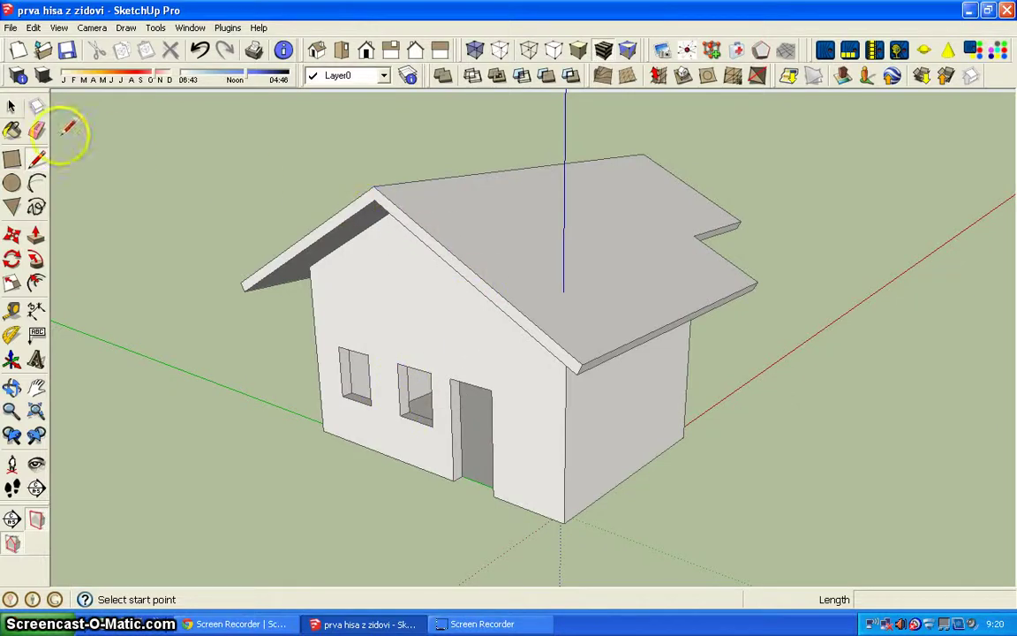
With the Select tool active, show the Layers panel, which lists only Layer0
{"action": "left_click", "coordinate": [12, 106]}
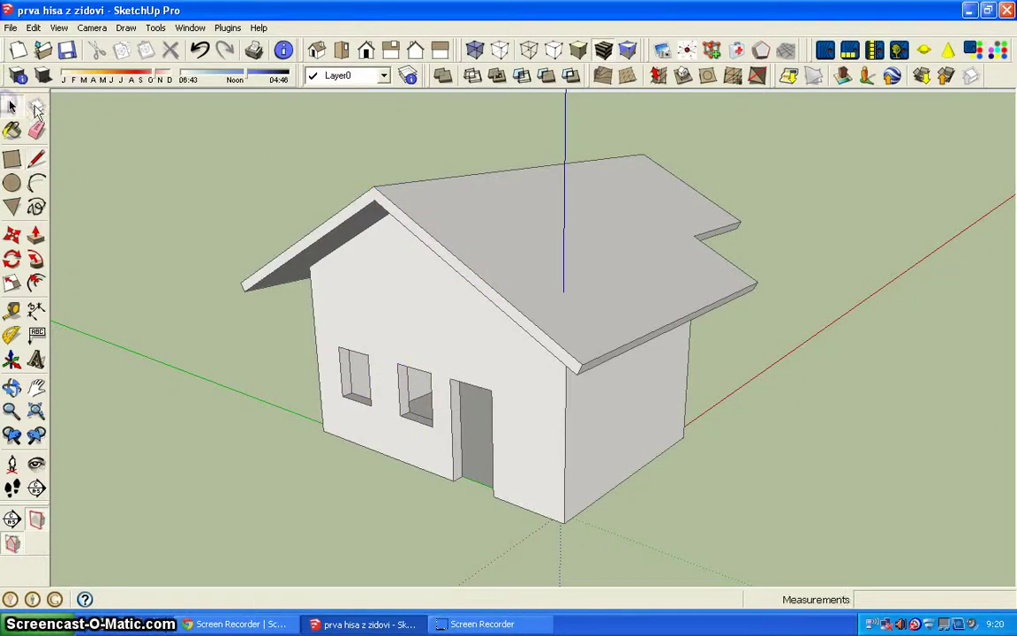
{"action": "left_click", "coordinate": [193, 29]}
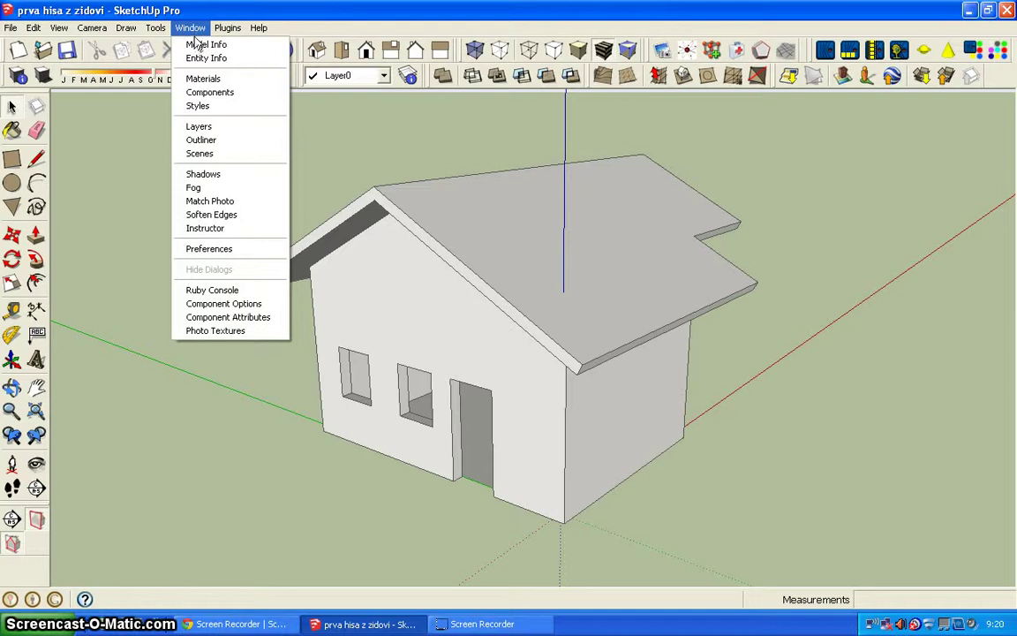
{"action": "left_click", "coordinate": [196, 129]}
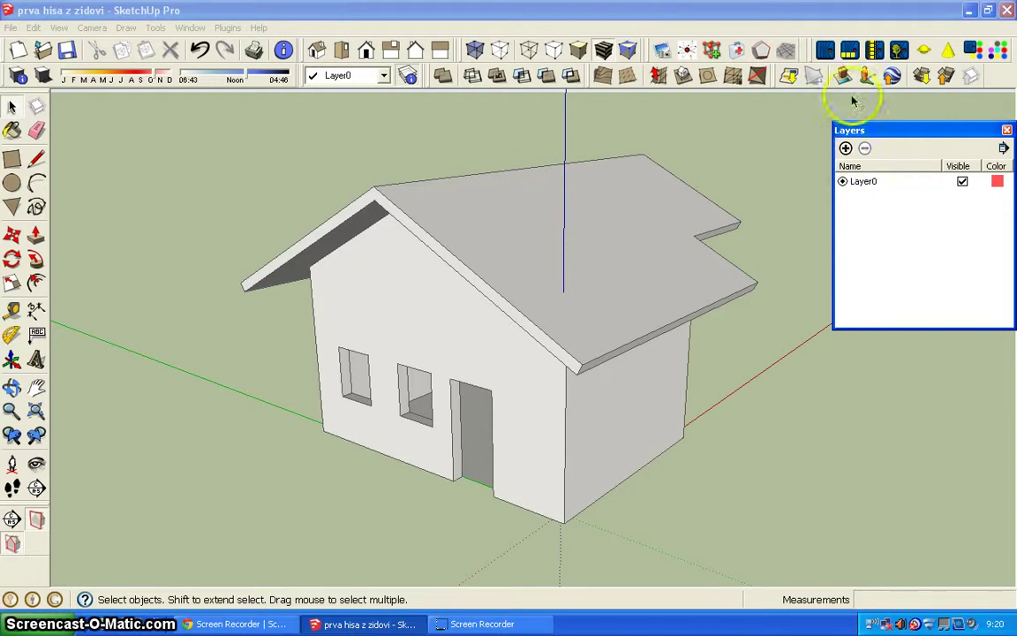
Add layers 01_Tla, 02_StenePritlicje, 03_Plosca, Layer1, 04_SteneNadstropje and 05_Streha
{"action": "left_click", "coordinate": [846, 149]}
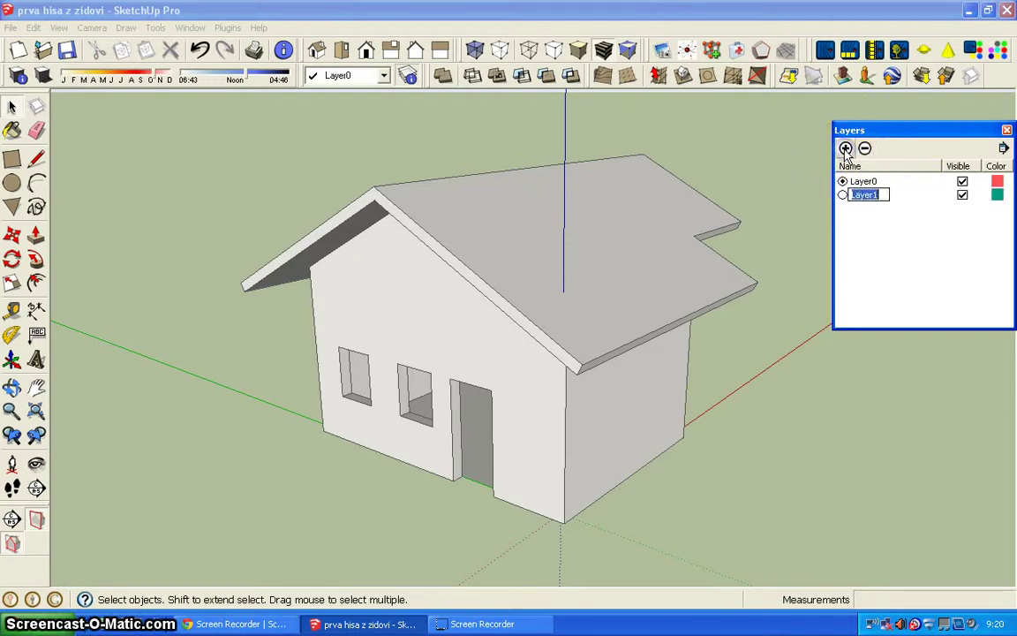
{"action": "type", "text": "01_Tla"}
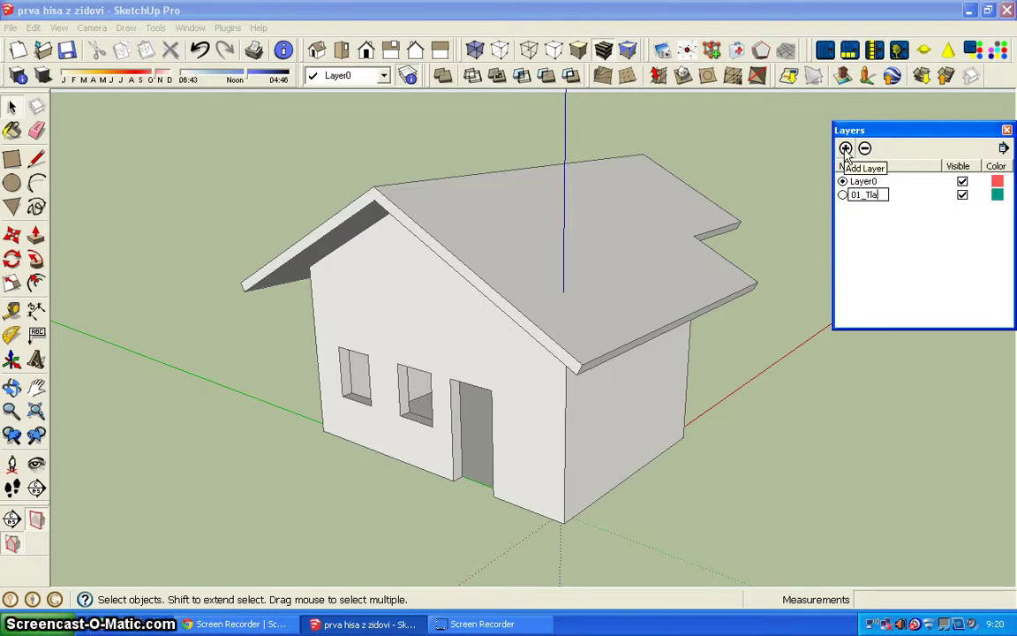
{"action": "left_click", "coordinate": [845, 148]}
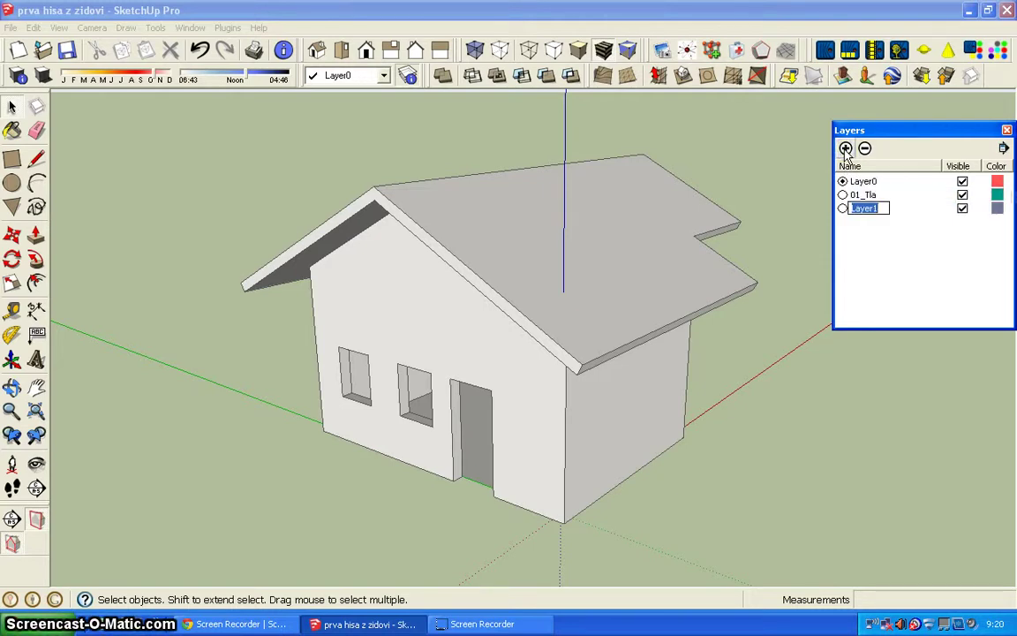
{"action": "type", "text": "02_Ste"}
{"action": "type", "text": "nePritlicje"}
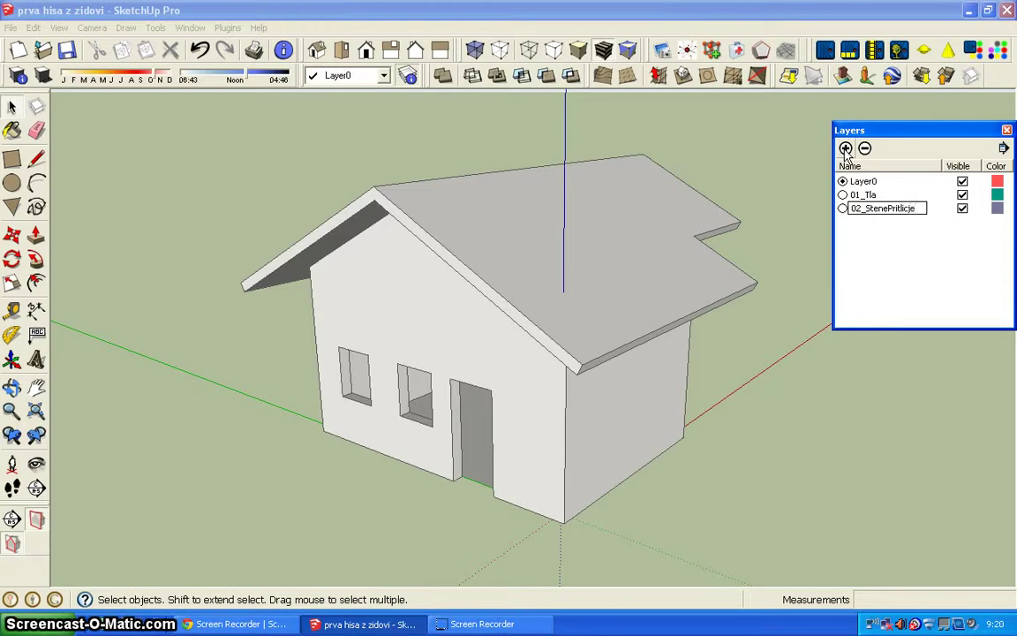
{"action": "left_click", "coordinate": [846, 149]}
{"action": "type", "text": "03_"}
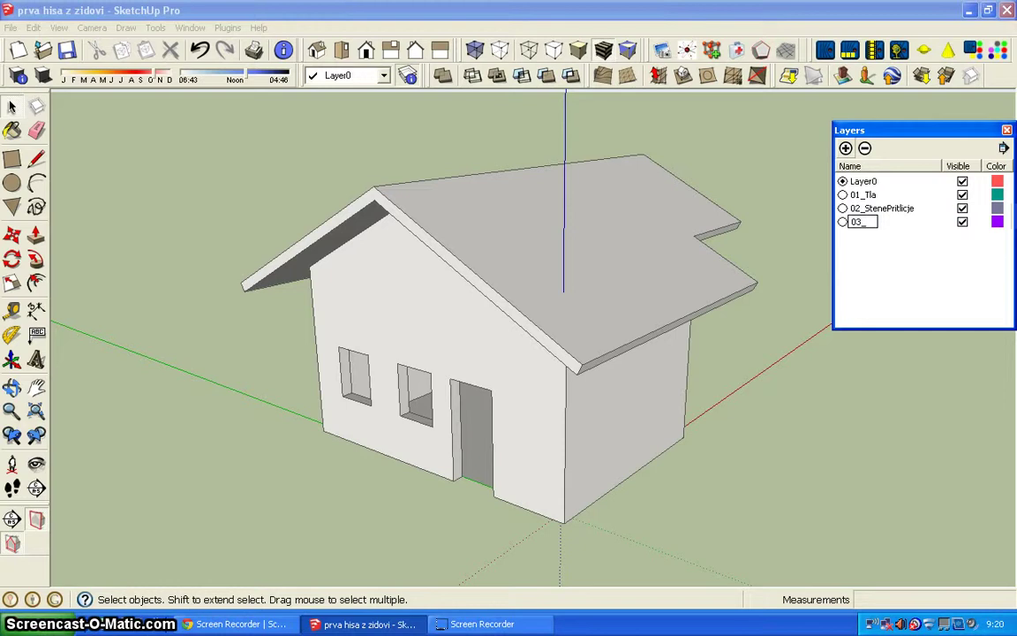
{"action": "type", "text": "Plosc"}
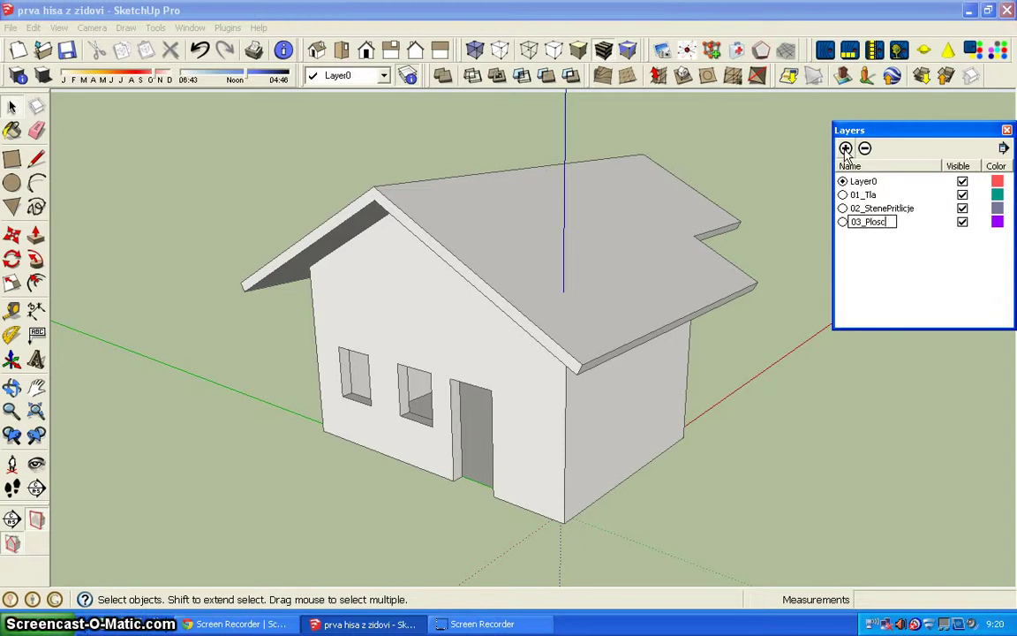
{"action": "left_click", "coordinate": [864, 226]}
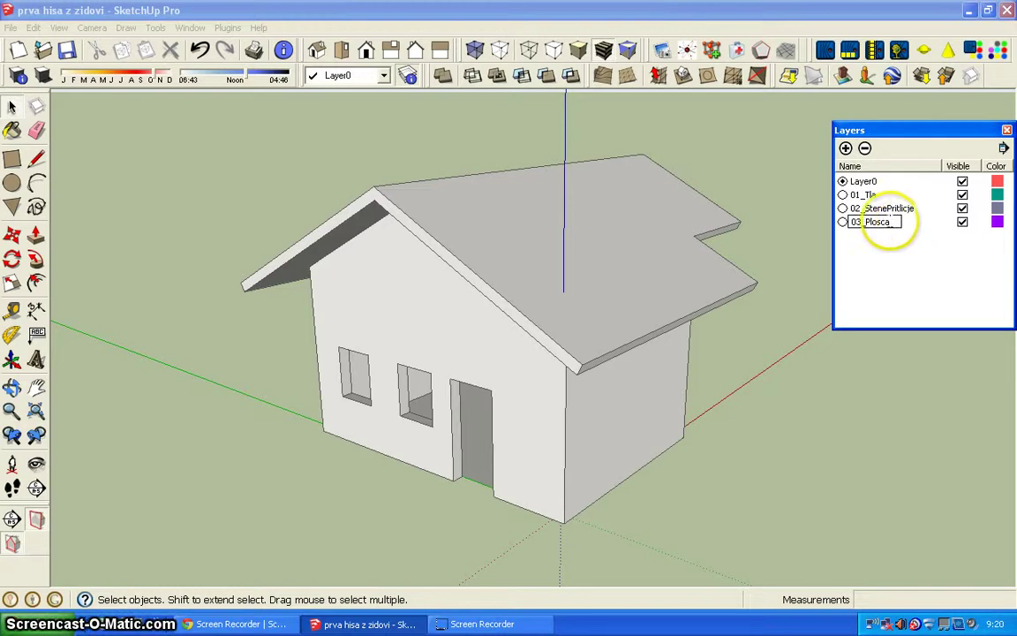
{"action": "left_click", "coordinate": [846, 148]}
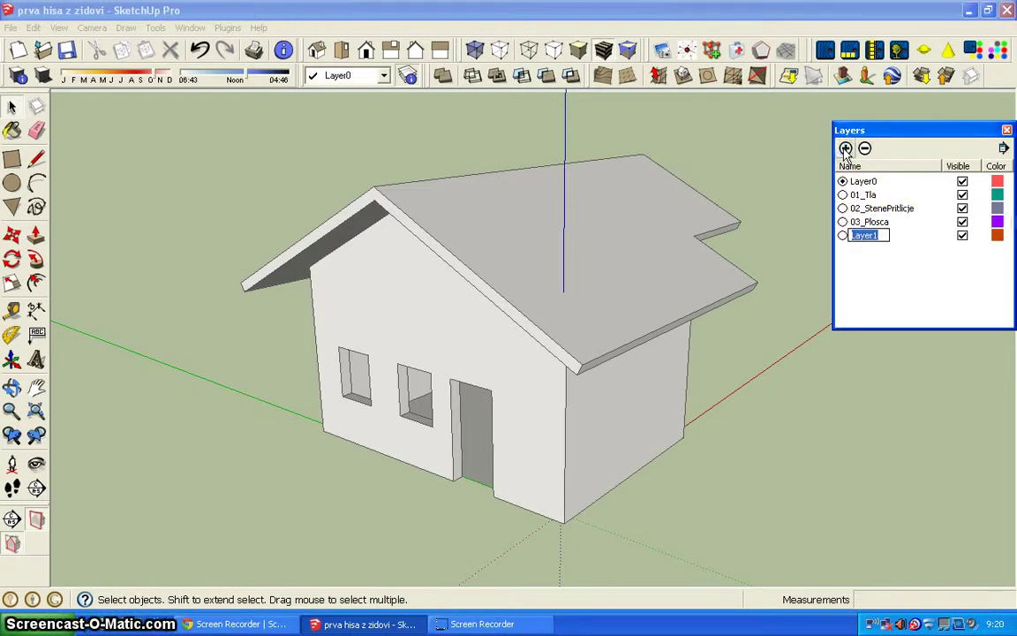
{"action": "left_click", "coordinate": [845, 149]}
{"action": "type", "text": "04_Ste"}
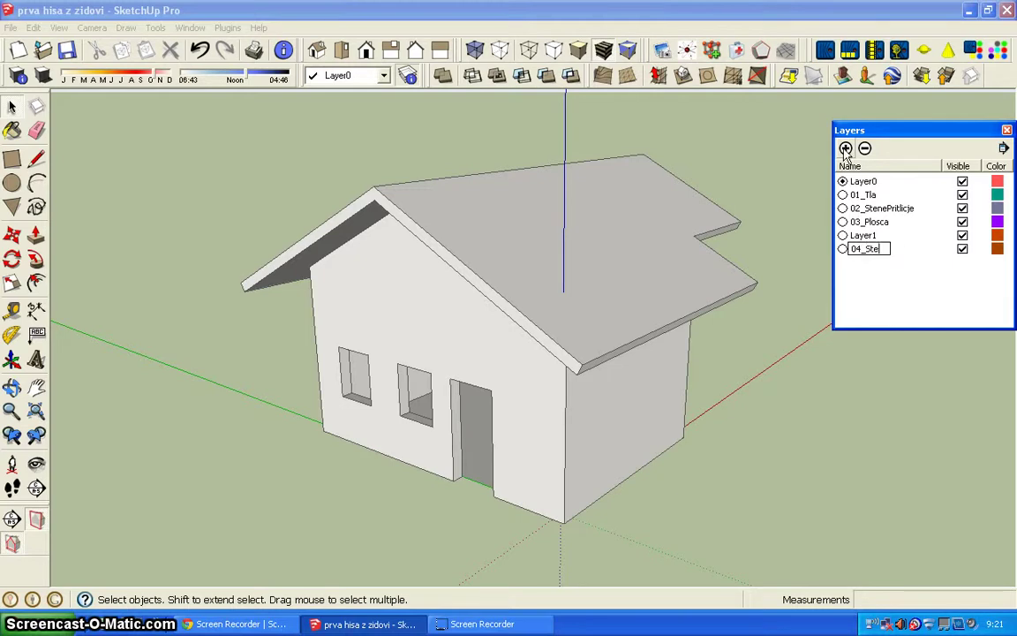
{"action": "type", "text": "neNadstropje"}
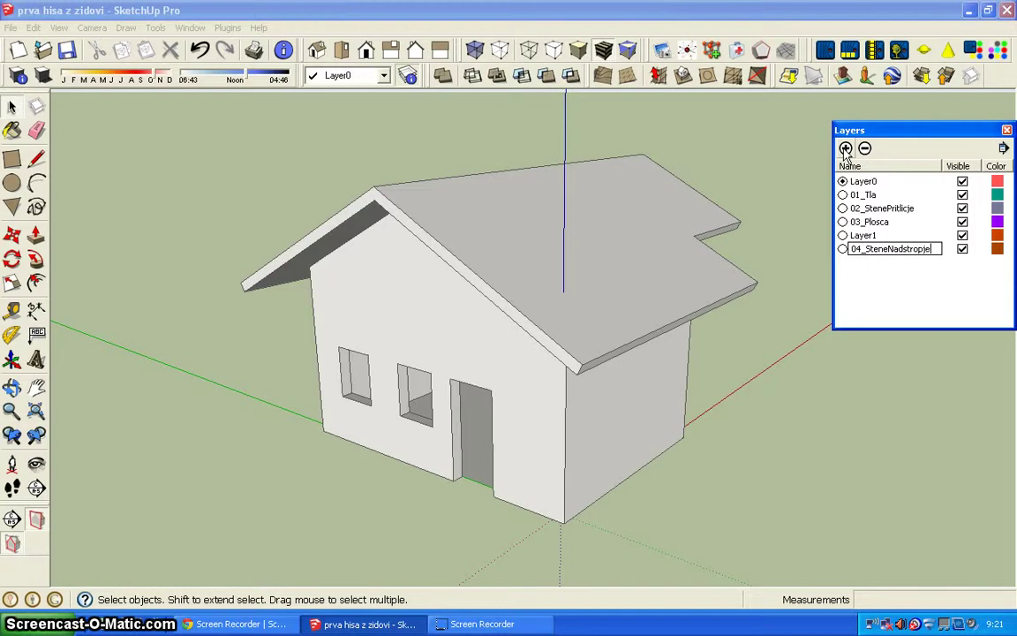
{"action": "left_click", "coordinate": [845, 148]}
{"action": "type", "text": "05_Streha"}
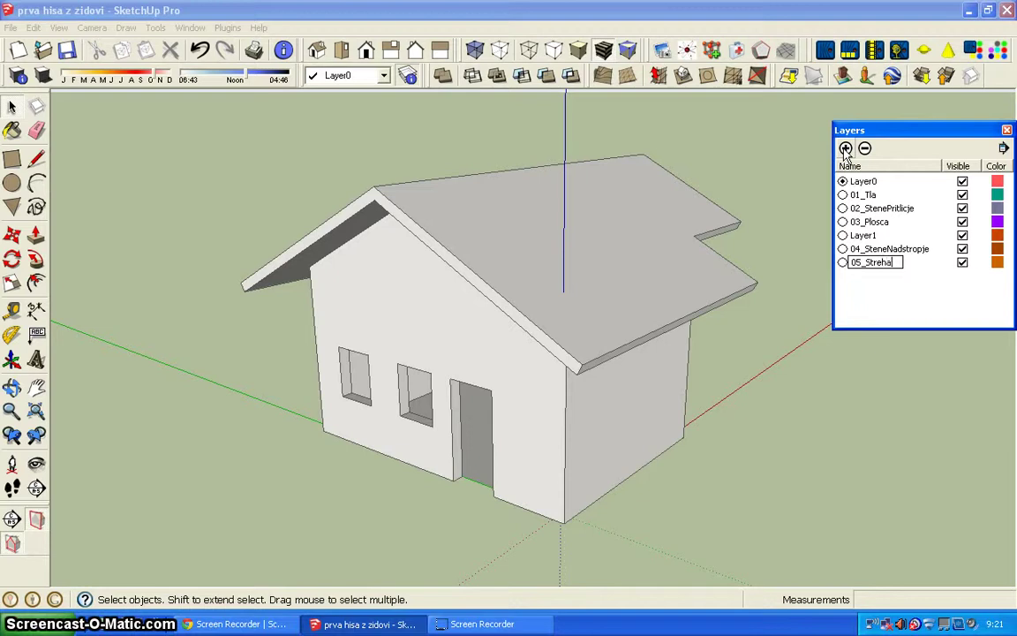
{"action": "left_click", "coordinate": [887, 315]}
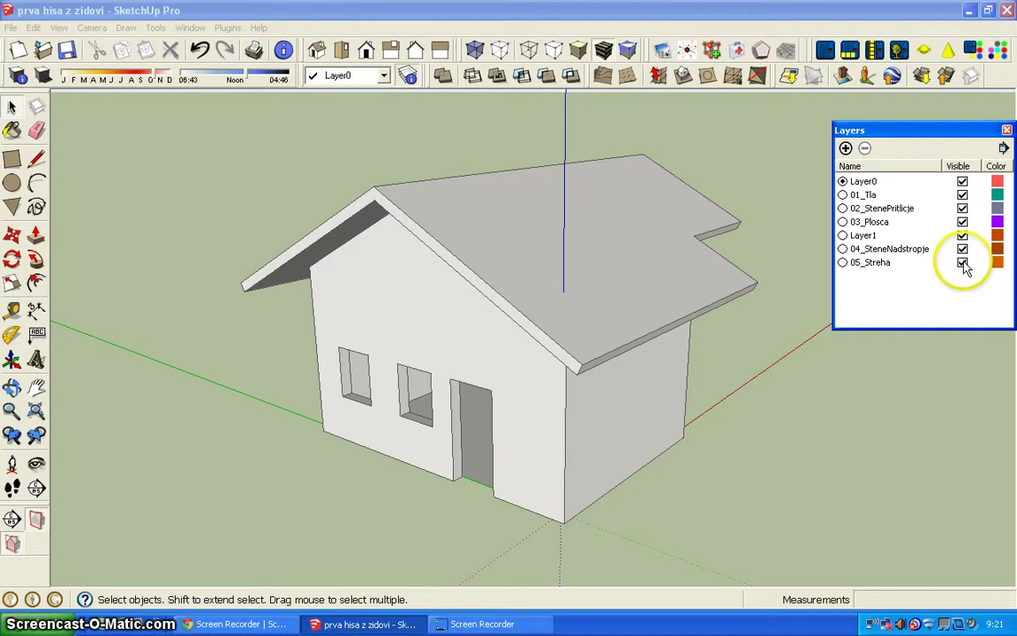
Hide all six new layers from 05_Streha down to 01_Tla, then select the roof
{"action": "left_click", "coordinate": [965, 265]}
{"action": "left_click", "coordinate": [962, 251]}
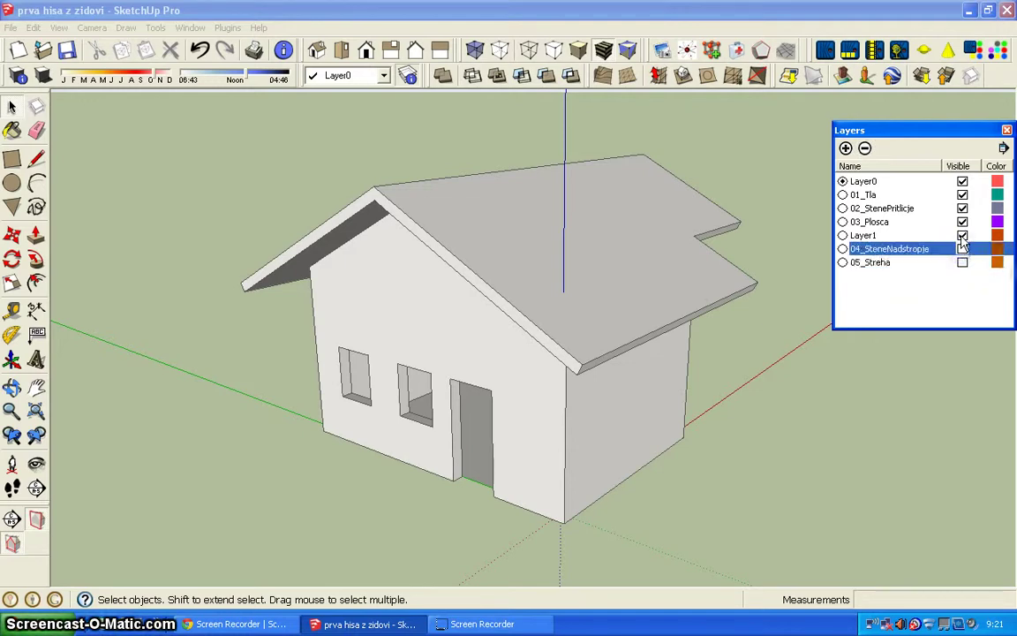
{"action": "left_click", "coordinate": [962, 235]}
{"action": "left_click", "coordinate": [963, 222]}
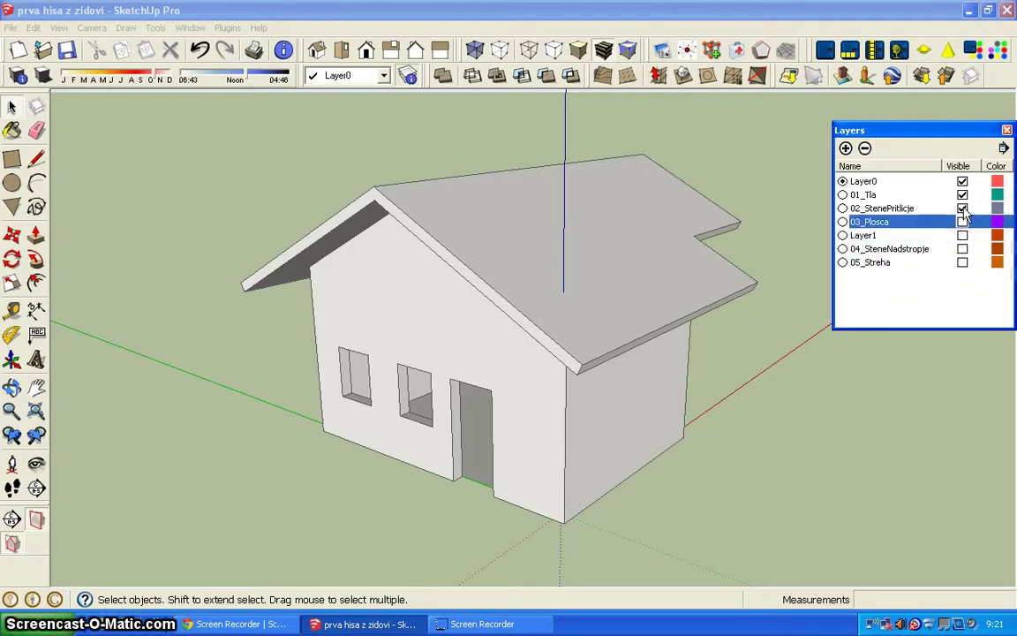
{"action": "left_click", "coordinate": [963, 208]}
{"action": "left_click", "coordinate": [963, 195]}
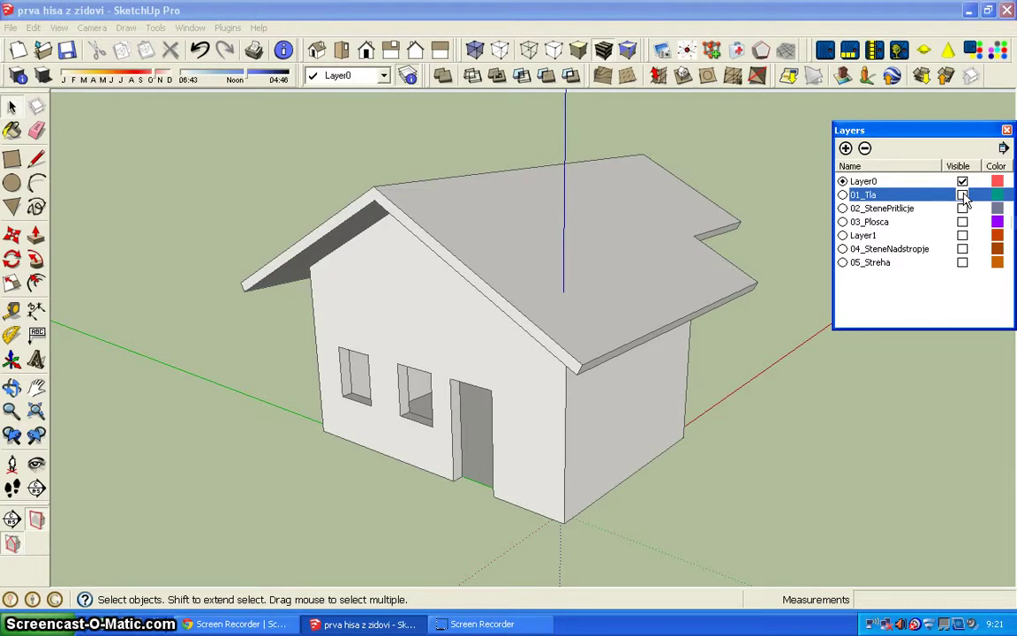
{"action": "left_click", "coordinate": [472, 216]}
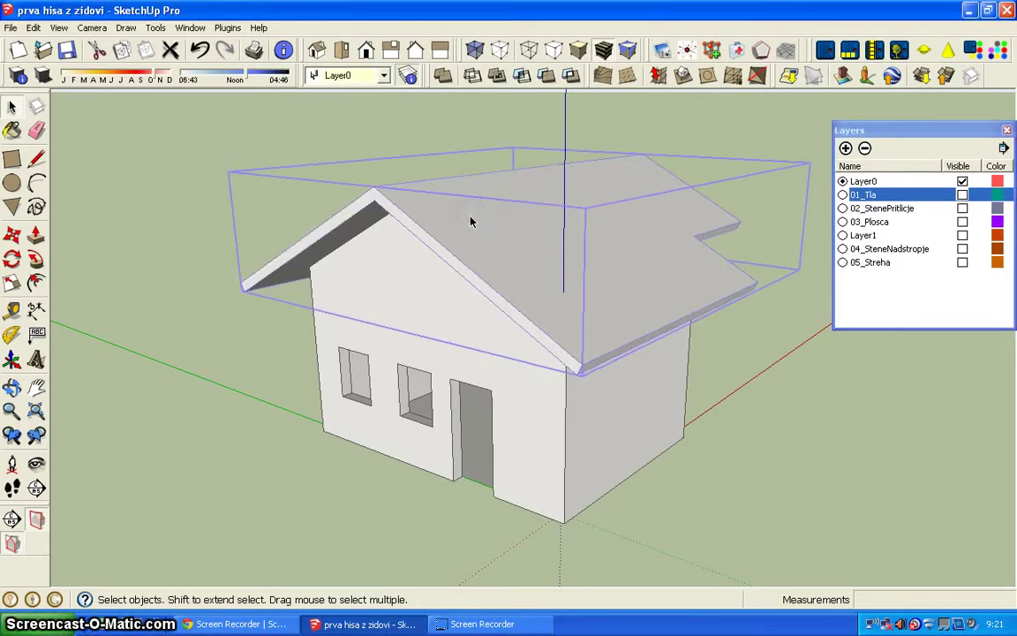
Put the roof group on layer 05_Streha via Entity Info
{"action": "right_click", "coordinate": [471, 219]}
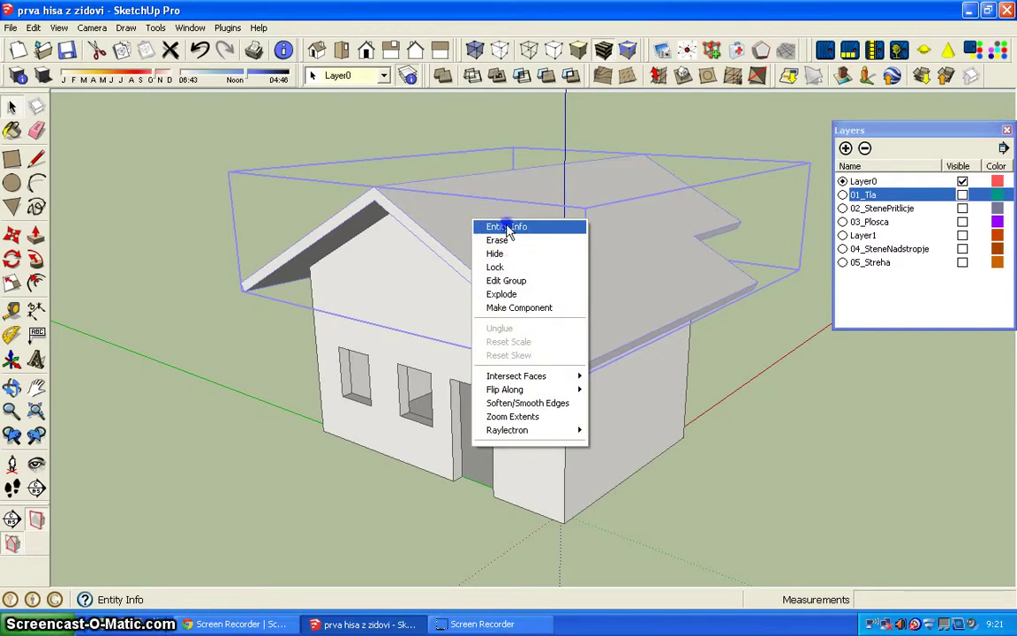
{"action": "left_click", "coordinate": [508, 227]}
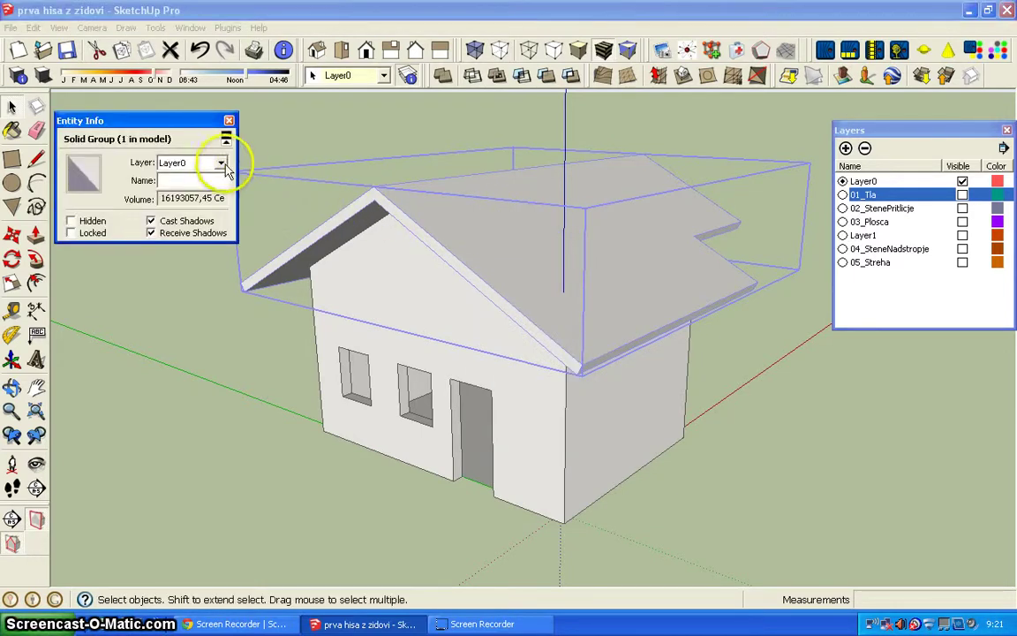
{"action": "left_click", "coordinate": [222, 164]}
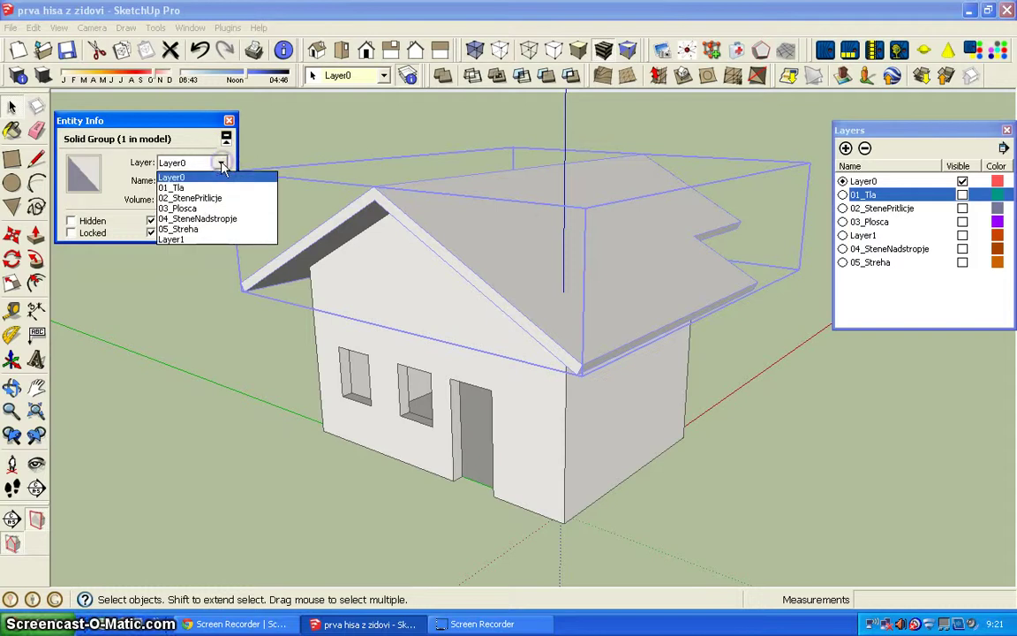
{"action": "left_click", "coordinate": [188, 230]}
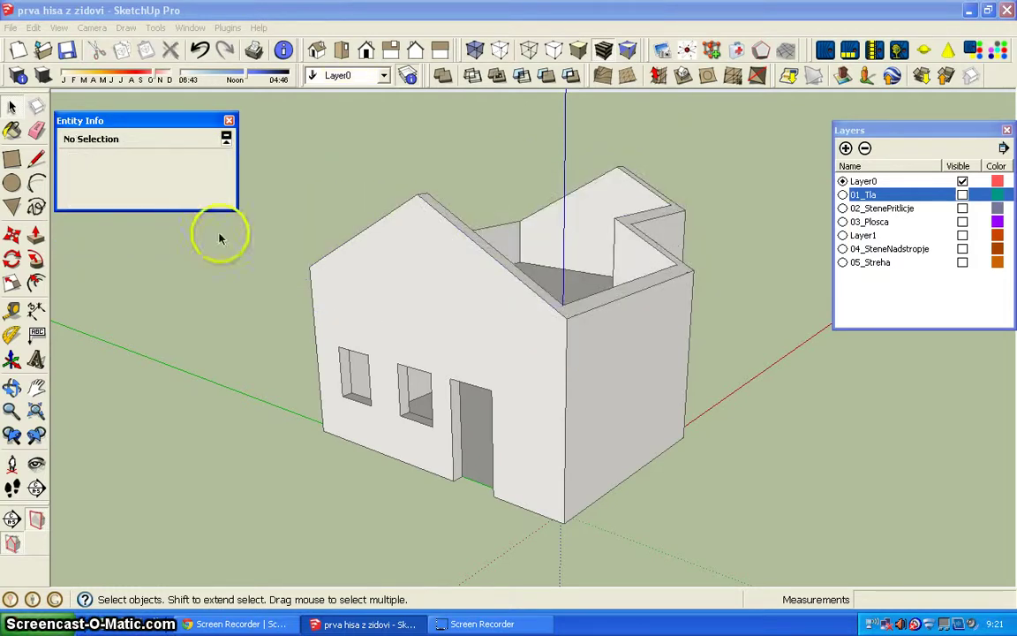
Assign the upper-floor walls to 04_SteneNadstropje and move the floor slab onto a hidden layer
{"action": "left_click", "coordinate": [416, 258]}
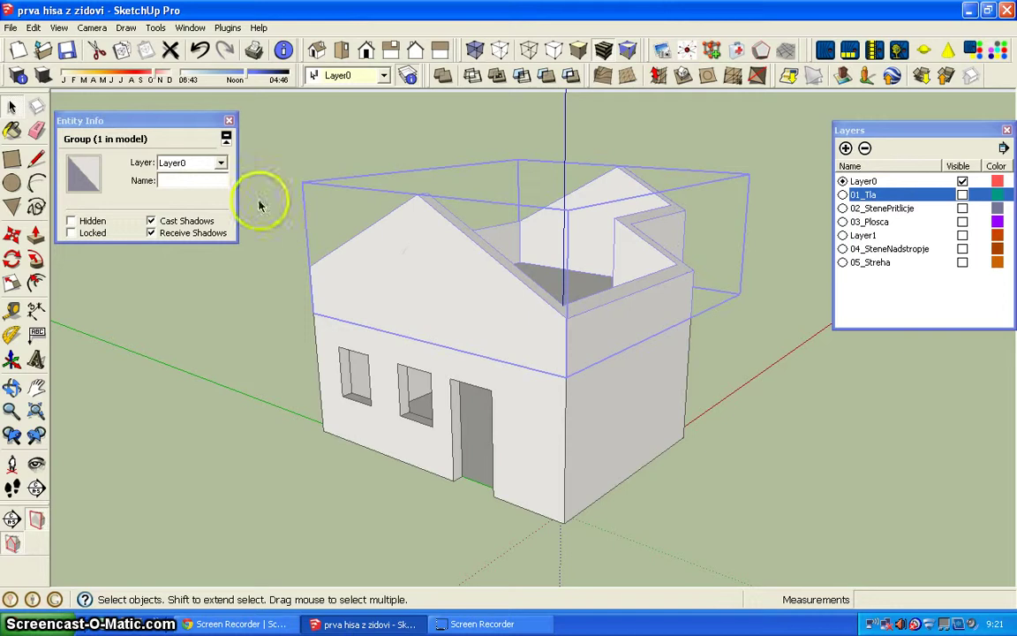
{"action": "left_click", "coordinate": [221, 164]}
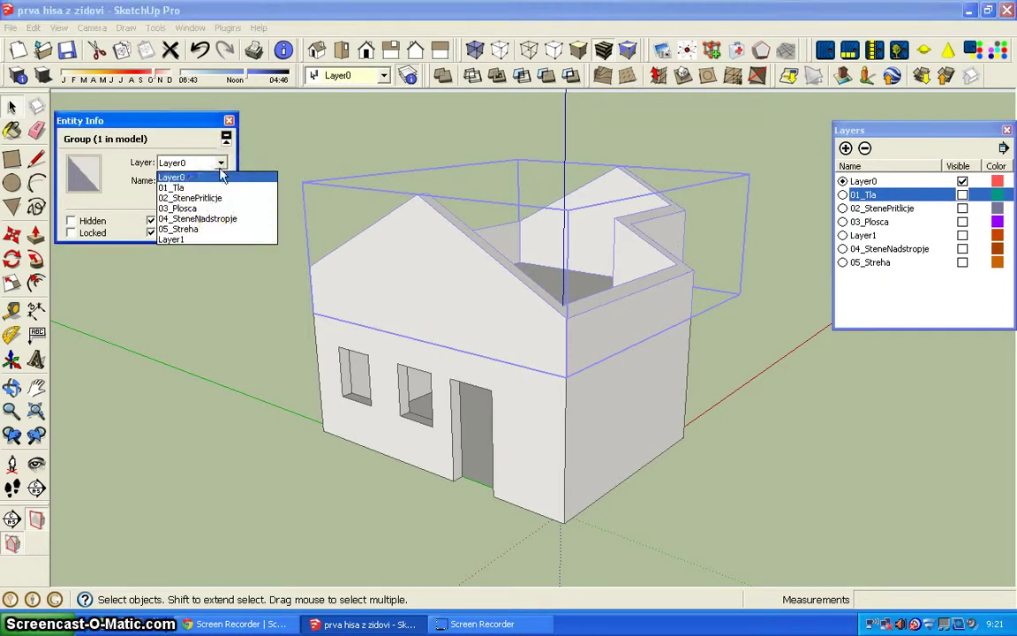
{"action": "left_click", "coordinate": [198, 218]}
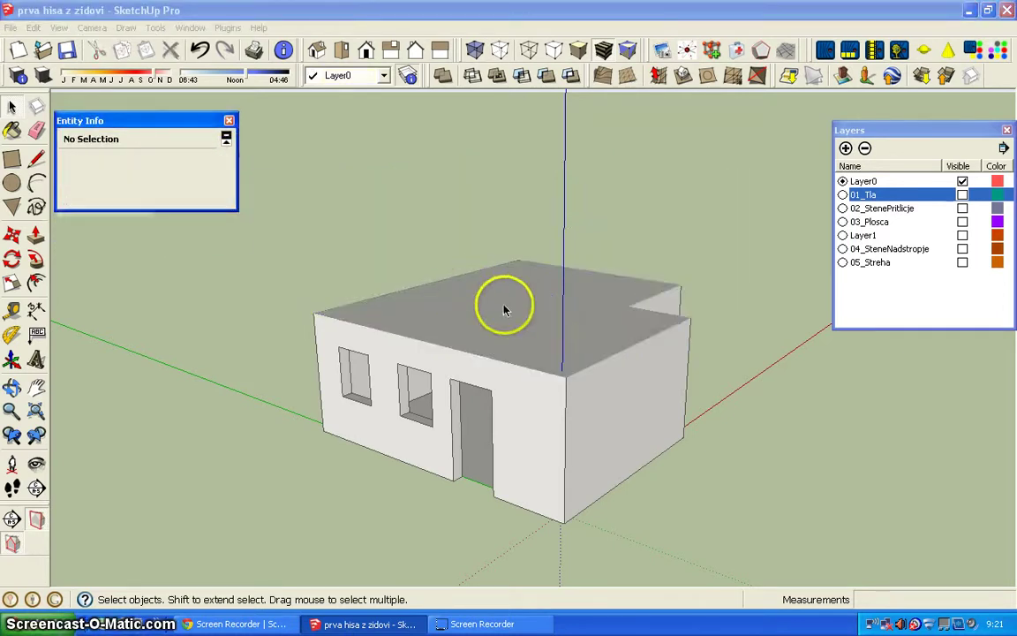
{"action": "left_click", "coordinate": [505, 309]}
{"action": "left_click", "coordinate": [222, 163]}
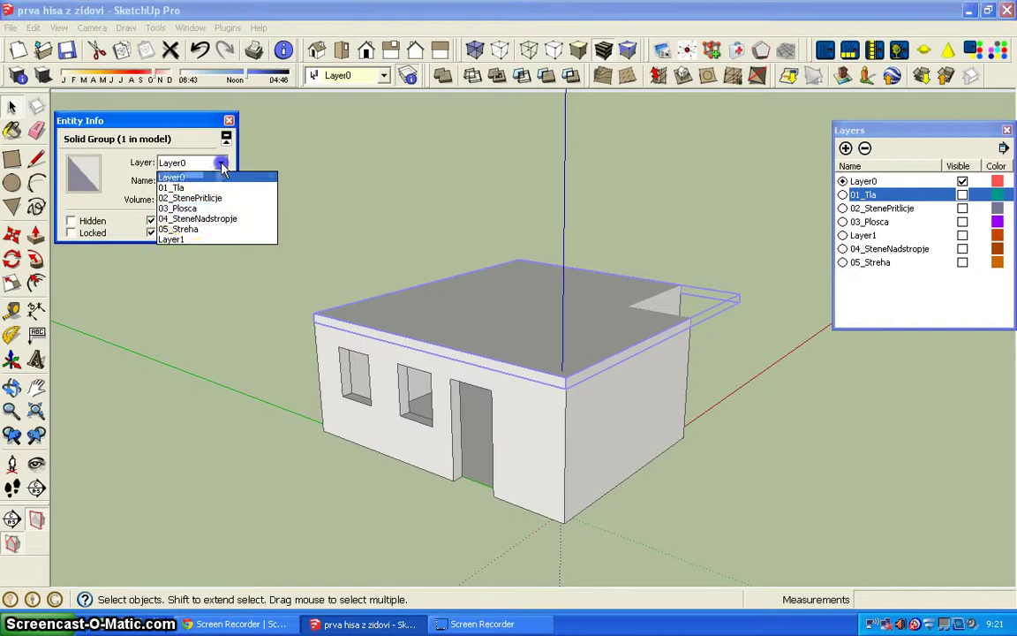
{"action": "left_click", "coordinate": [181, 229]}
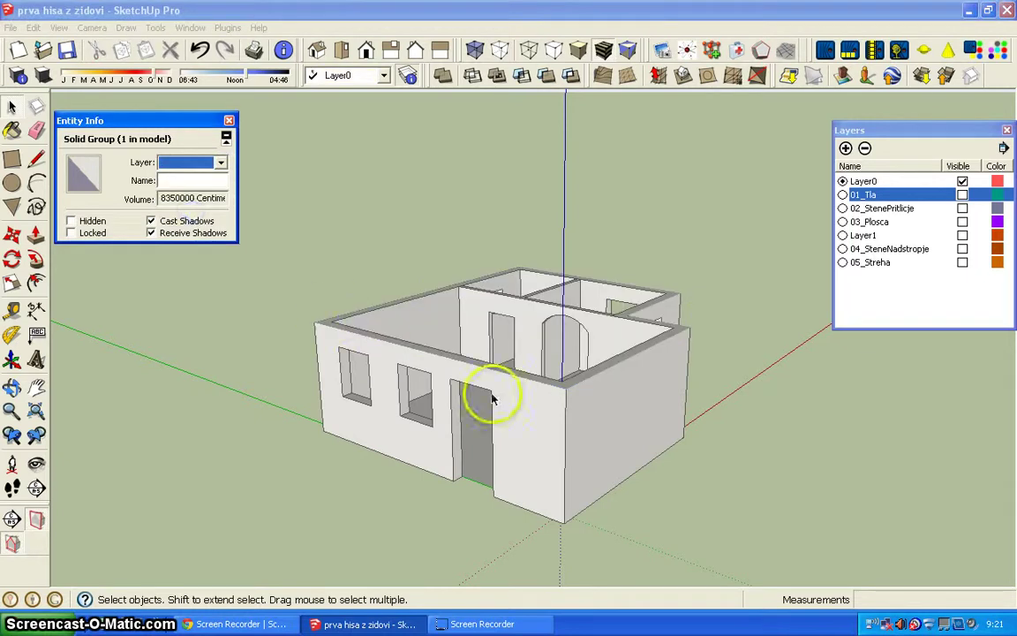
Move the outer and interior ground-floor walls to 02_StenePritlicje and the floor to 01_Tla
{"action": "left_click", "coordinate": [530, 358]}
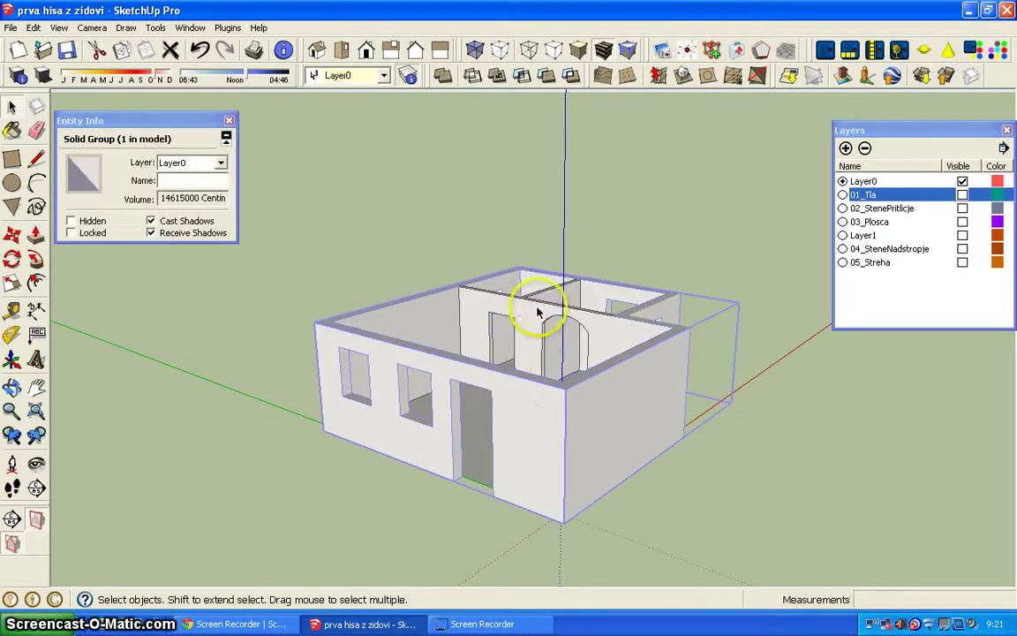
{"action": "left_click", "coordinate": [538, 311], "text": "shift"}
{"action": "left_click", "coordinate": [221, 163]}
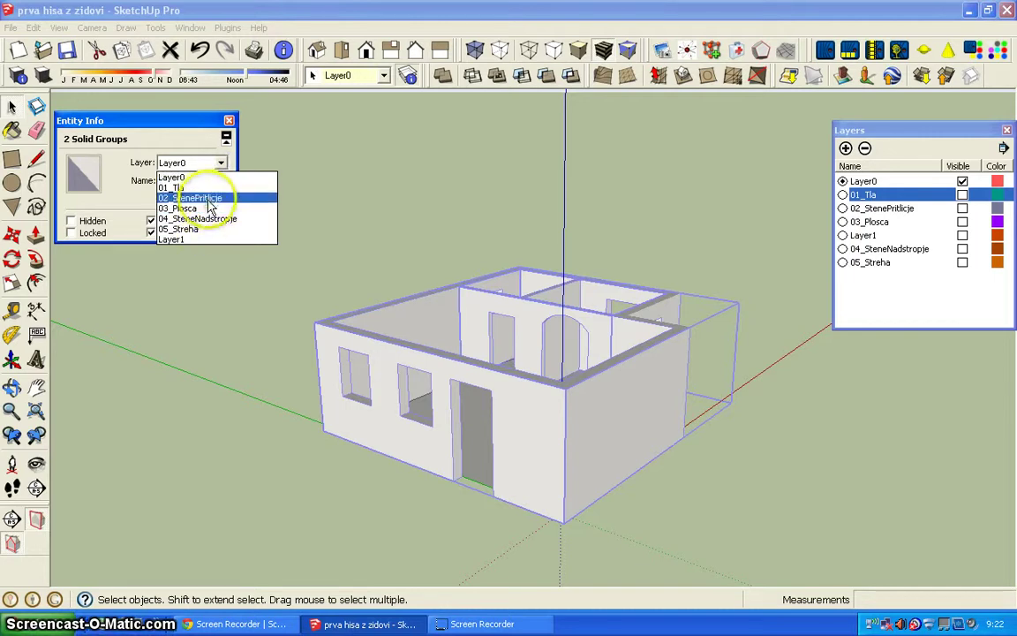
{"action": "left_click", "coordinate": [210, 198]}
{"action": "left_click", "coordinate": [238, 234]}
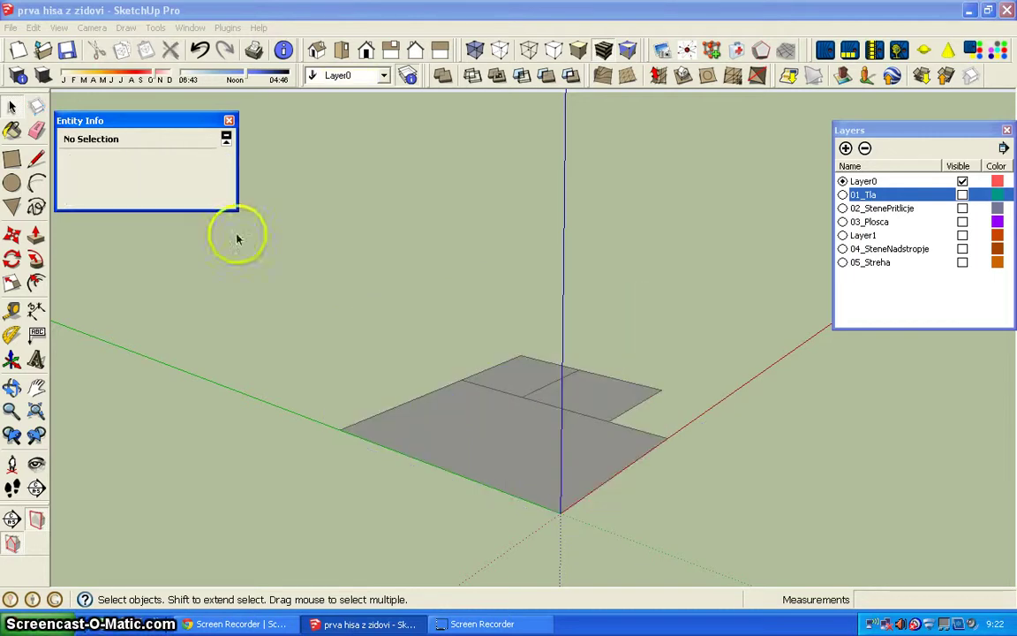
{"action": "left_click", "coordinate": [445, 445]}
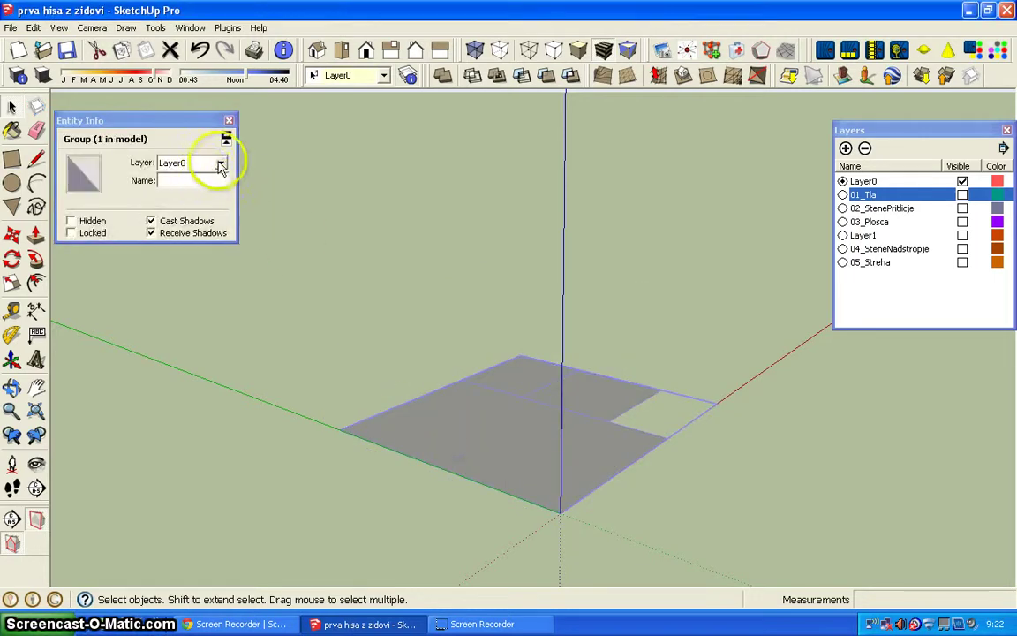
{"action": "left_click", "coordinate": [222, 163]}
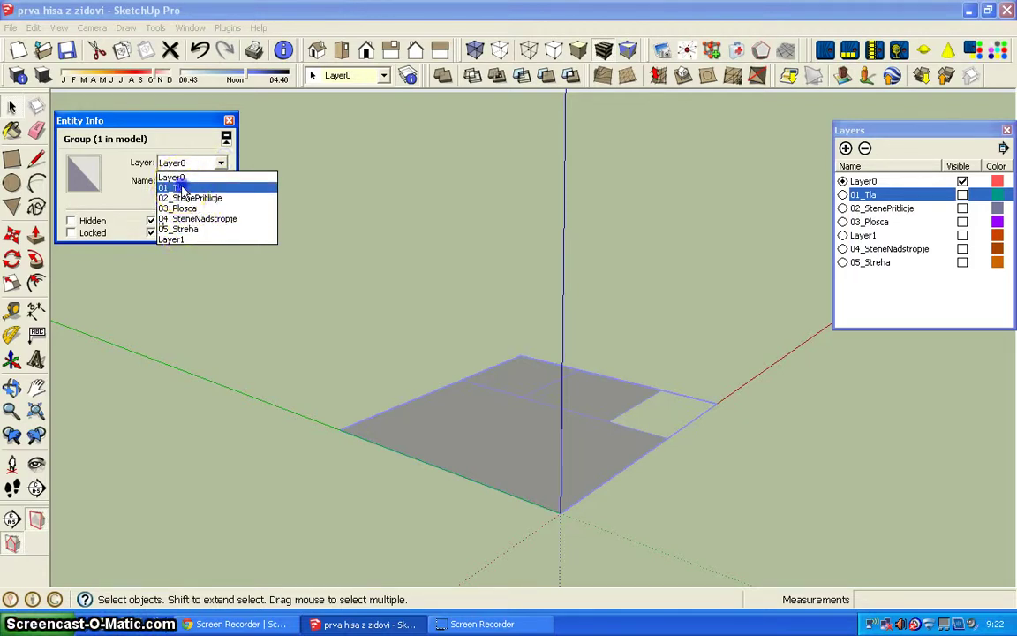
{"action": "left_click", "coordinate": [181, 188]}
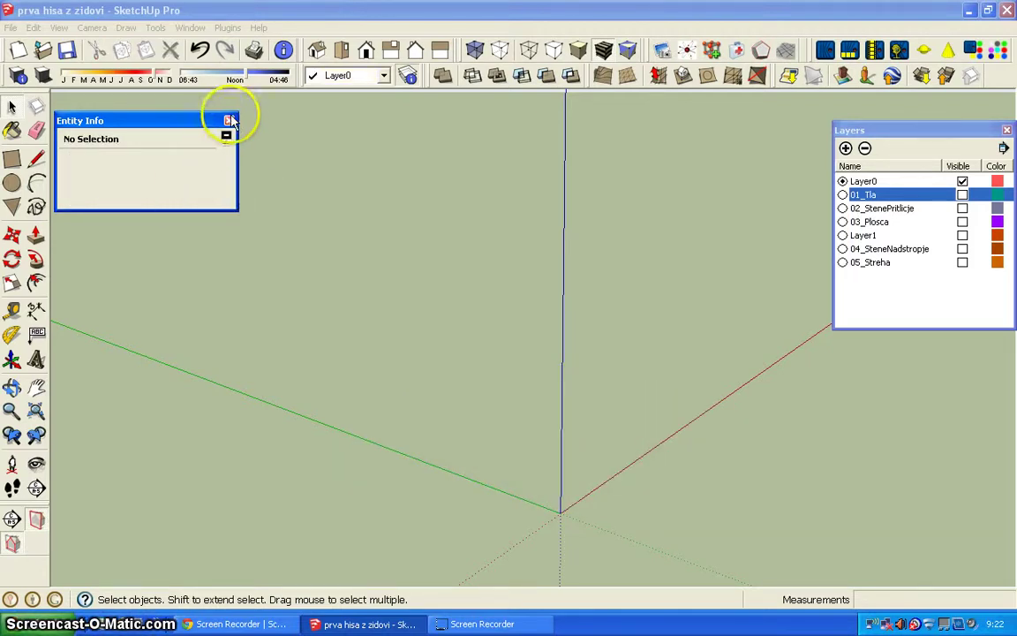
Close Entity Info and make 01_Tla, 02_StenePritlicje, 03_Plosca and Layer1 visible
{"action": "left_click", "coordinate": [229, 120]}
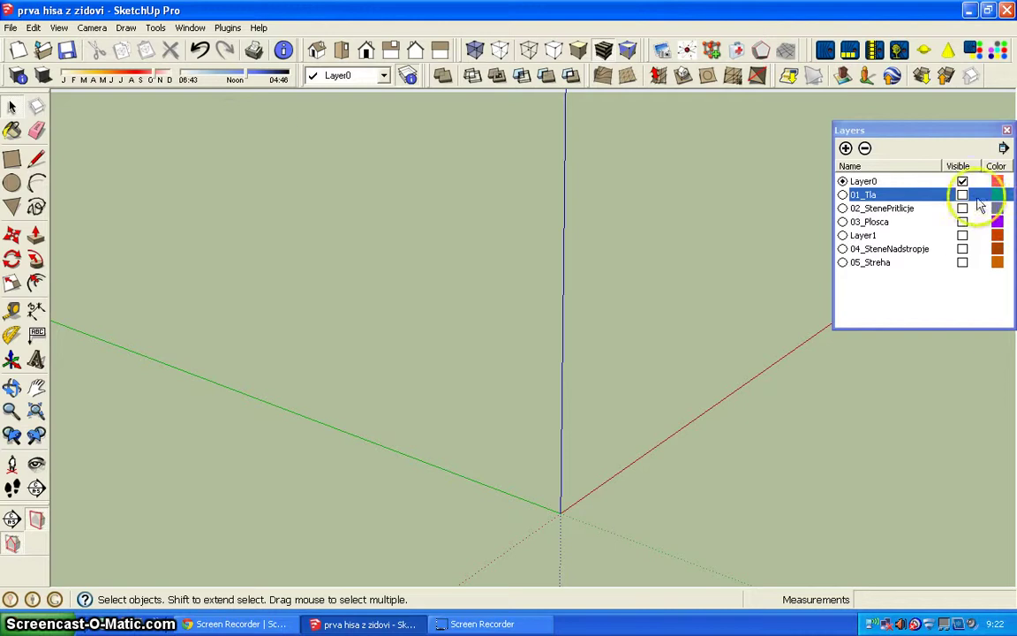
{"action": "left_click", "coordinate": [963, 196]}
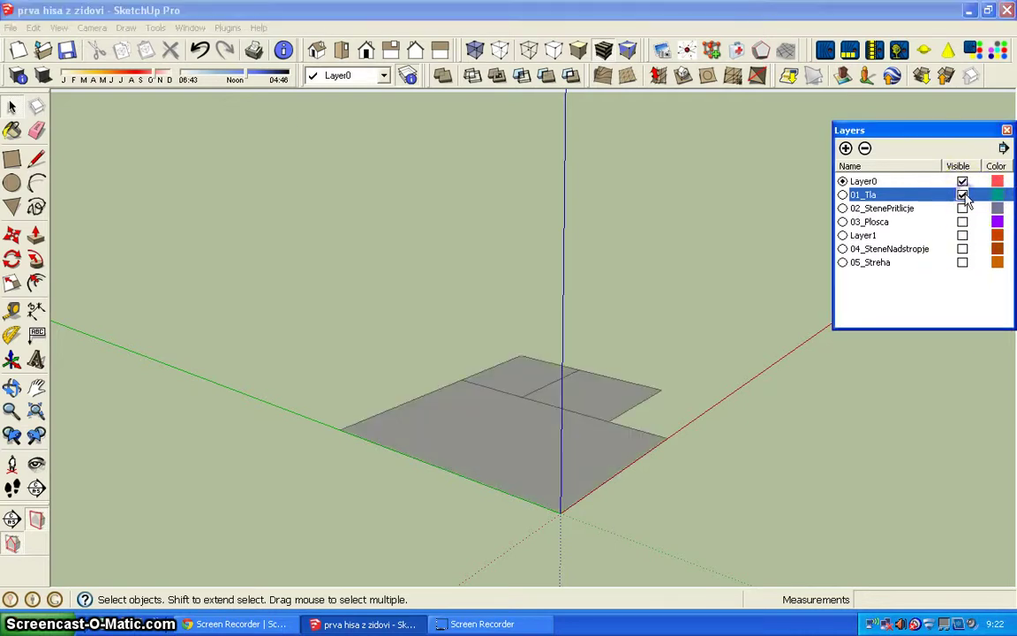
{"action": "left_click", "coordinate": [963, 210]}
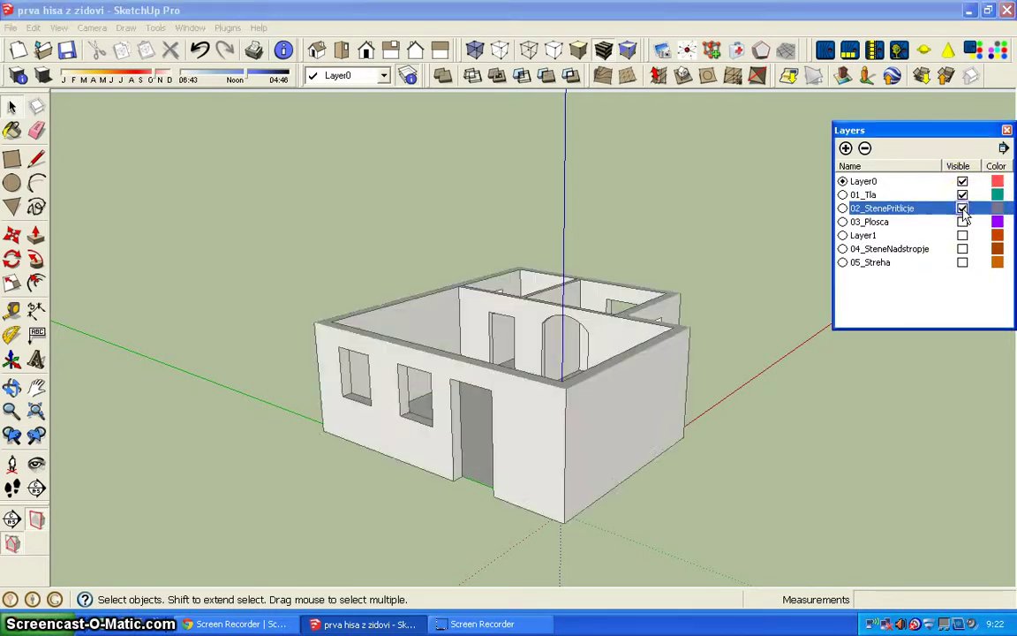
{"action": "left_click", "coordinate": [963, 222]}
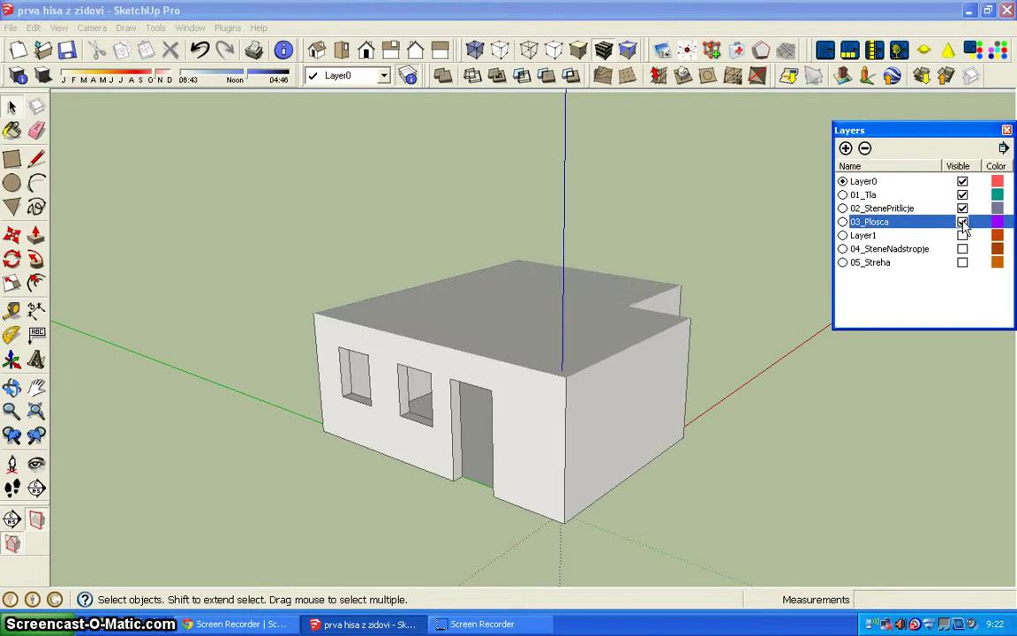
{"action": "left_click", "coordinate": [962, 235]}
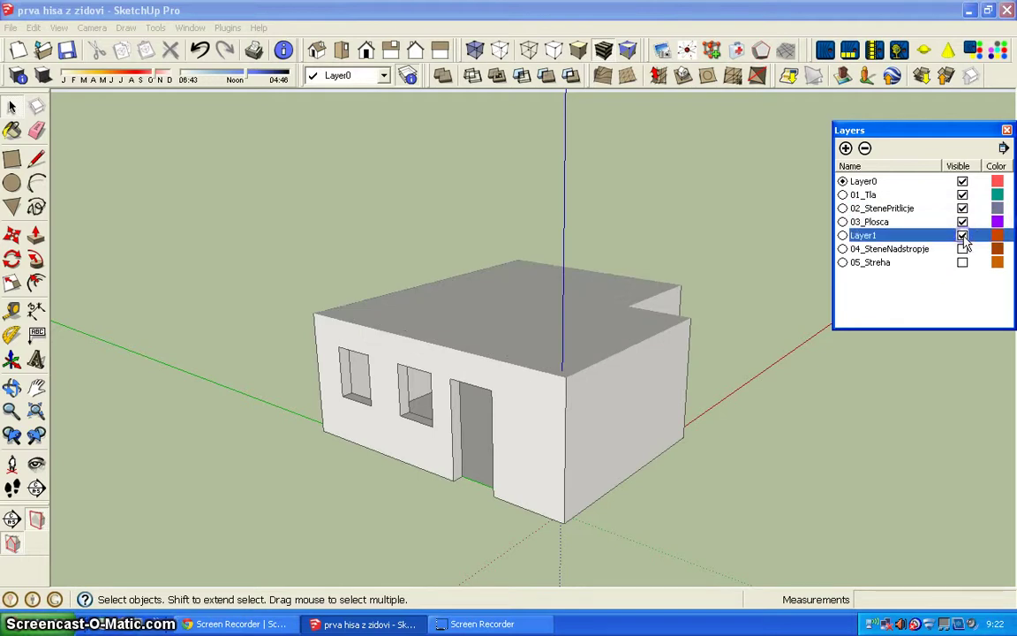
{"action": "left_click", "coordinate": [964, 249]}
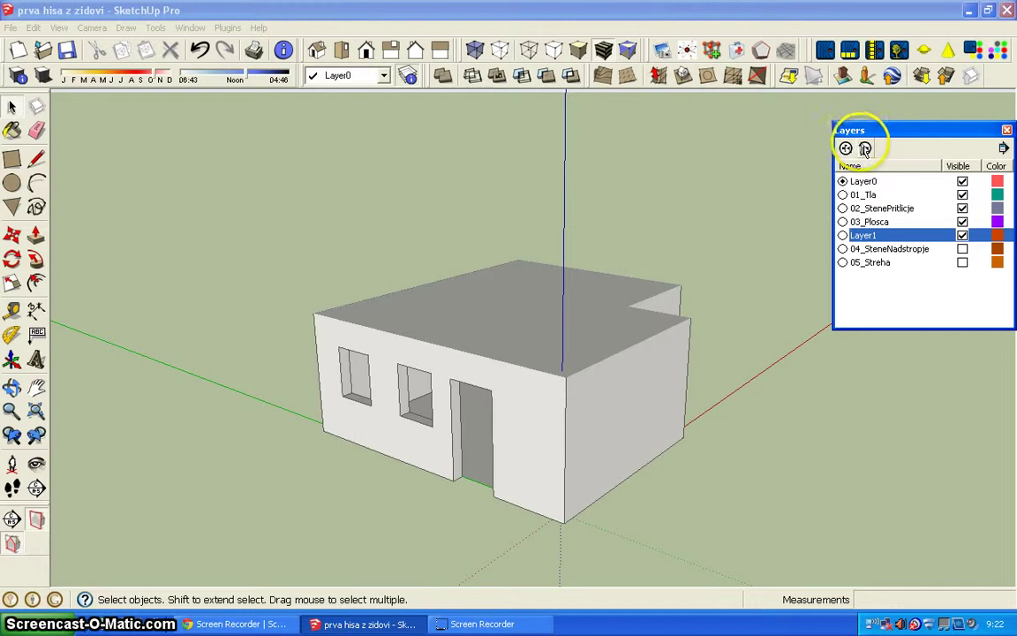
Delete the empty Layer1, briefly show 04_SteneNadstropje and 05_Streha, then hide them and 03_Plosca
{"action": "left_click", "coordinate": [864, 148]}
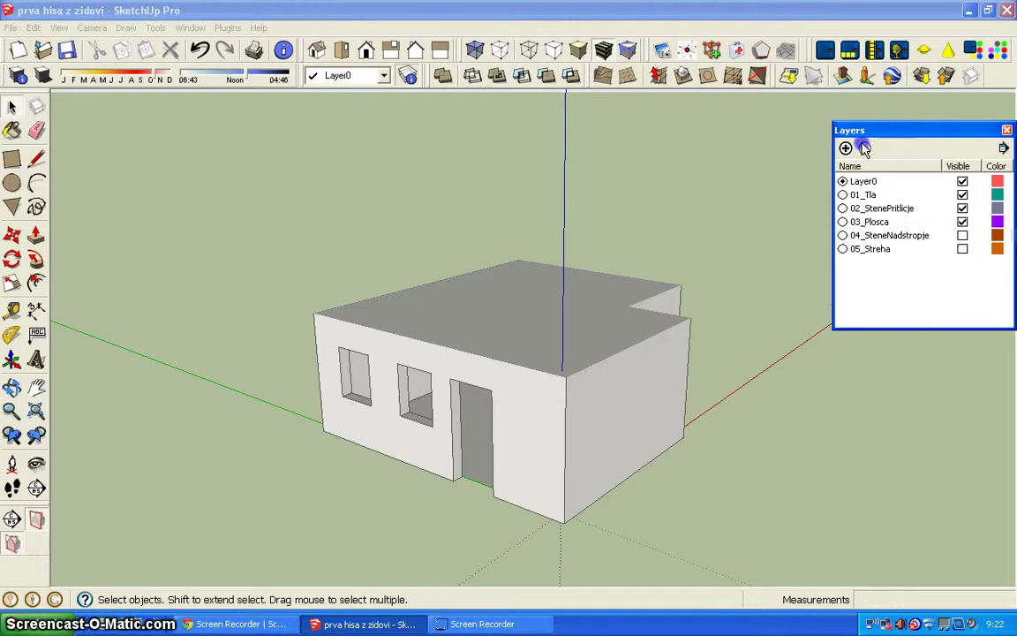
{"action": "left_click", "coordinate": [963, 235]}
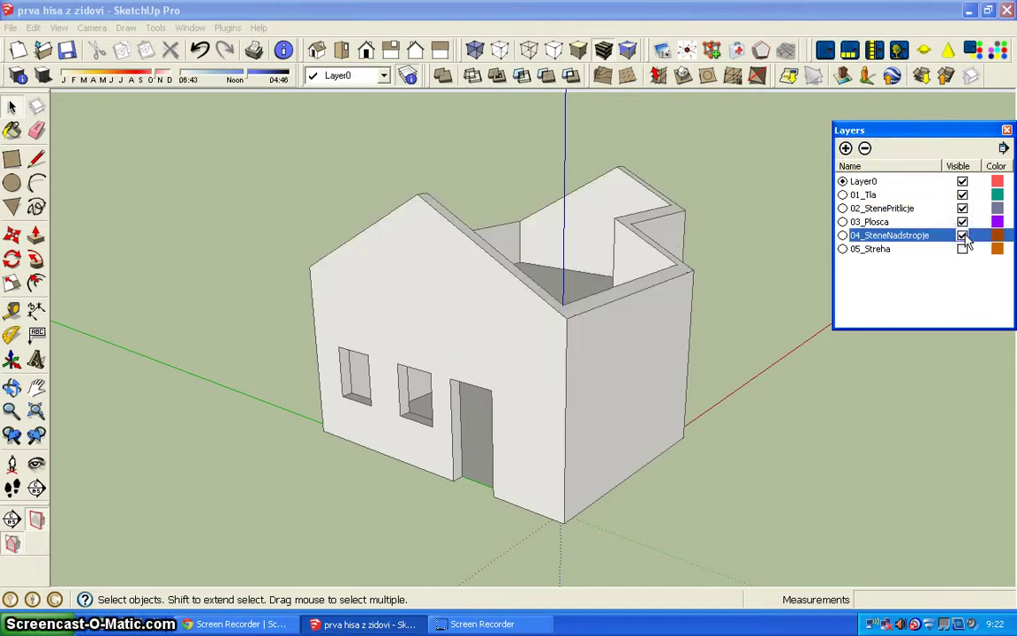
{"action": "left_click", "coordinate": [963, 249]}
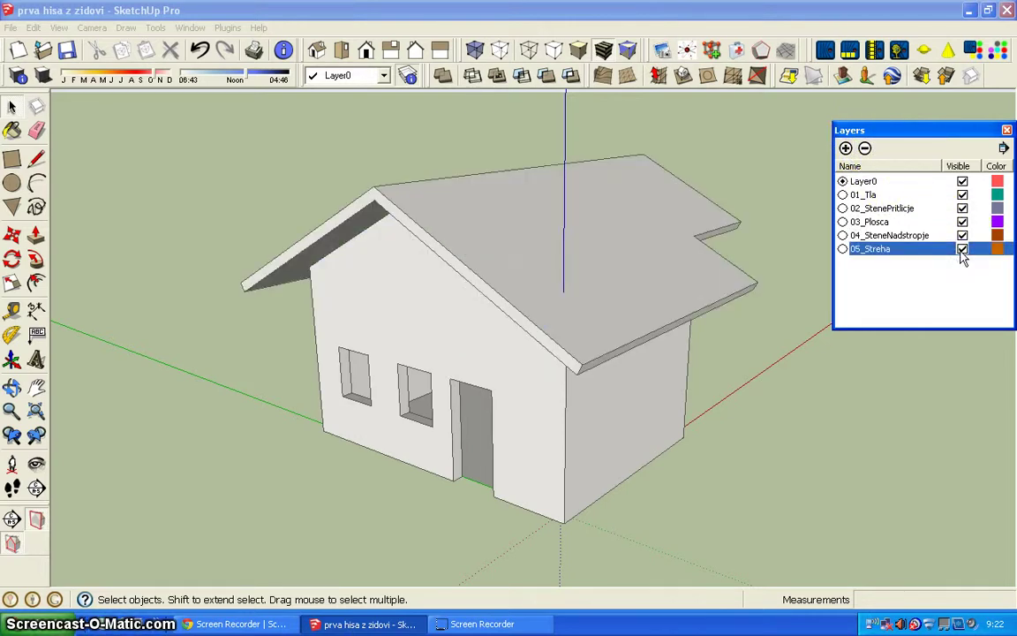
{"action": "left_click", "coordinate": [963, 251]}
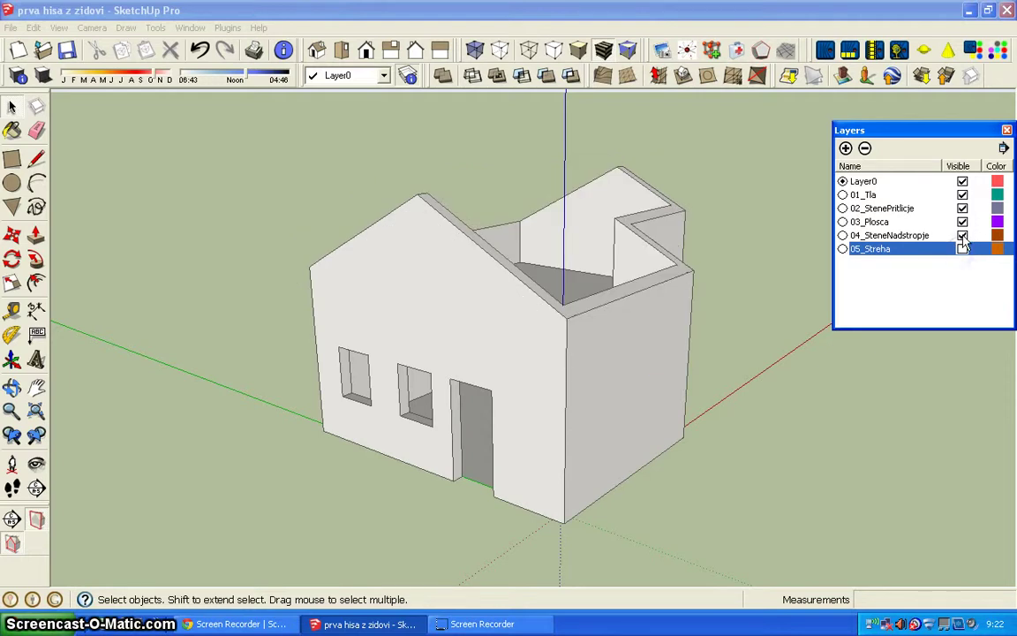
{"action": "left_click", "coordinate": [962, 235]}
{"action": "left_click", "coordinate": [962, 222]}
Turn 03_Plosca, 04_SteneNadstropje and 05_Streha back on to preview the whole house
{"action": "mouse_move", "coordinate": [461, 341]}
{"action": "middle_mouse_down"}
{"action": "mouse_move", "coordinate": [422, 416]}
{"action": "mouse_move", "coordinate": [466, 370]}
{"action": "mouse_move", "coordinate": [618, 356]}
{"action": "mouse_move", "coordinate": [488, 363]}
{"action": "mouse_move", "coordinate": [565, 375]}
{"action": "mouse_move", "coordinate": [448, 357]}
{"action": "mouse_move", "coordinate": [475, 369]}
{"action": "mouse_move", "coordinate": [559, 347]}
{"action": "mouse_move", "coordinate": [450, 386]}
{"action": "mouse_move", "coordinate": [510, 367]}
{"action": "middle_mouse_up"}
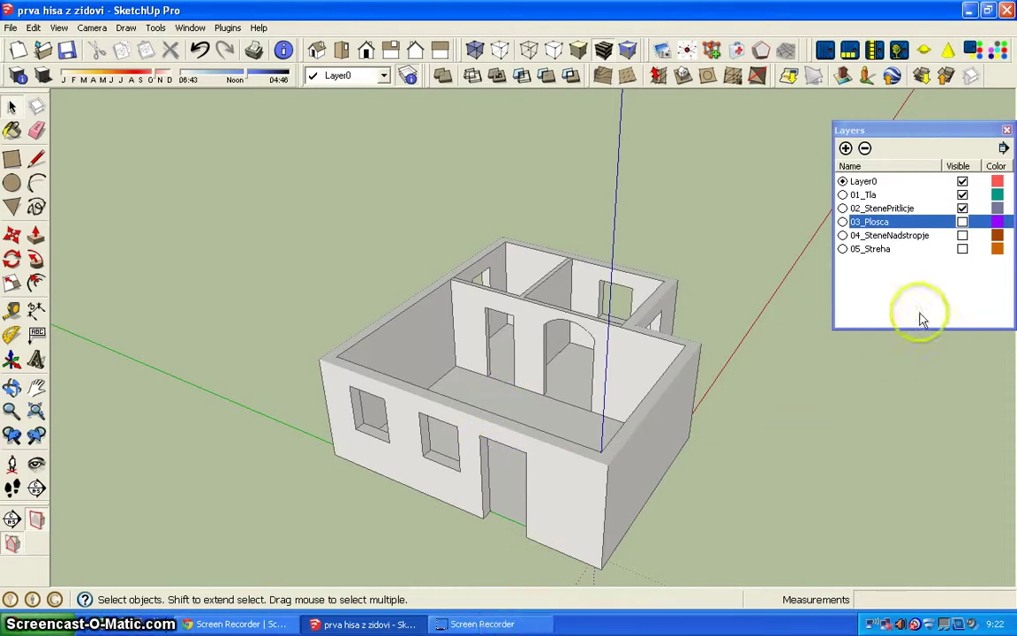
{"action": "left_click", "coordinate": [963, 222]}
{"action": "left_click", "coordinate": [963, 235]}
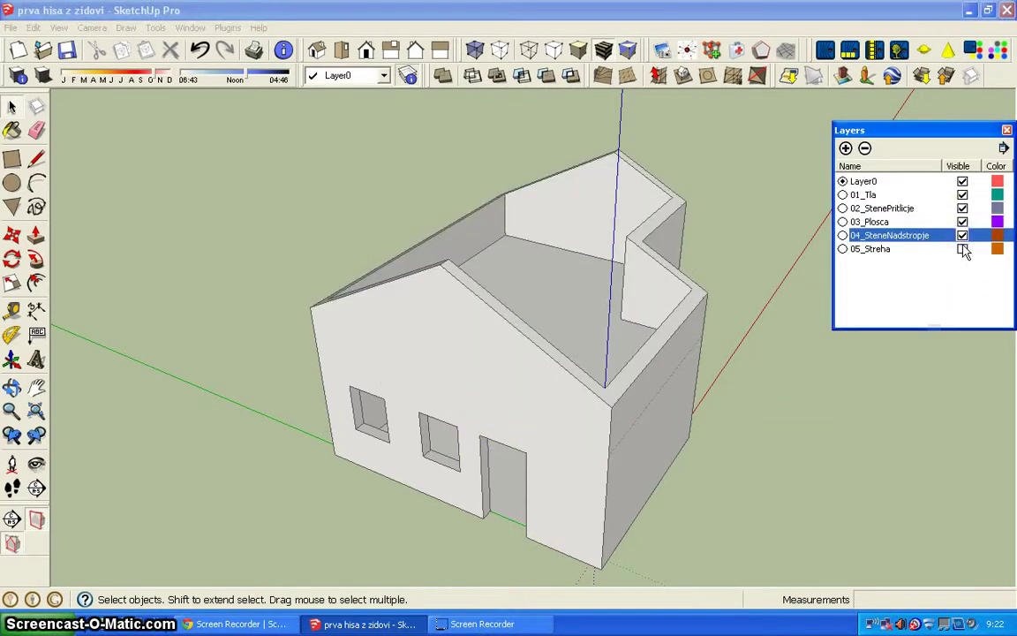
{"action": "left_click", "coordinate": [963, 248]}
{"action": "left_click", "coordinate": [459, 531]}
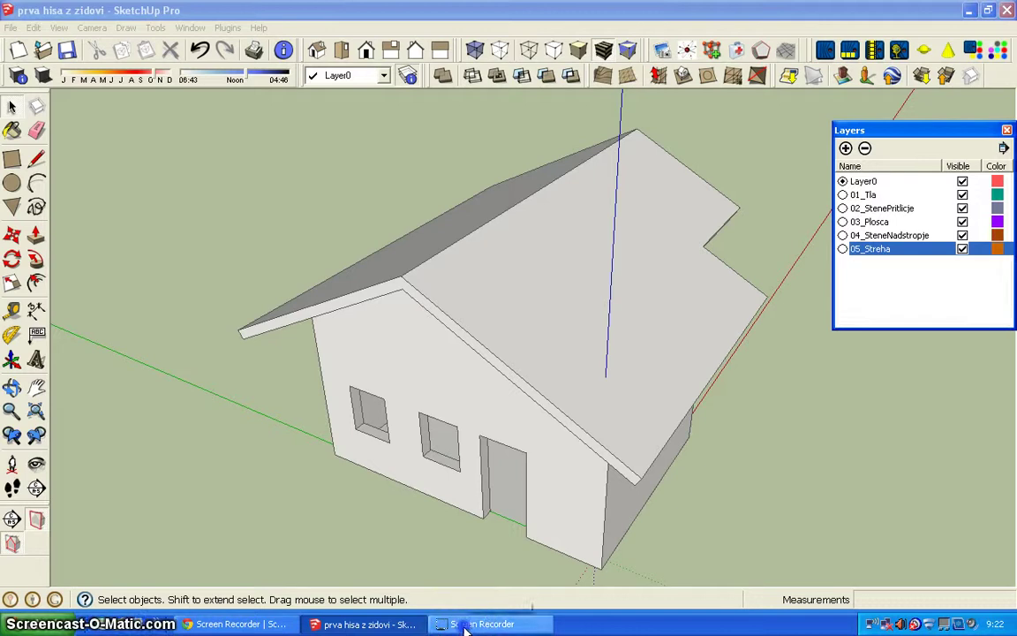
Face the house front-on, hide 05_Streha, 04_SteneNadstropje and 03_Plosca, and zoom in
{"action": "middle_click_drag", "start_coordinate": [370, 409], "coordinate": [445, 345]}
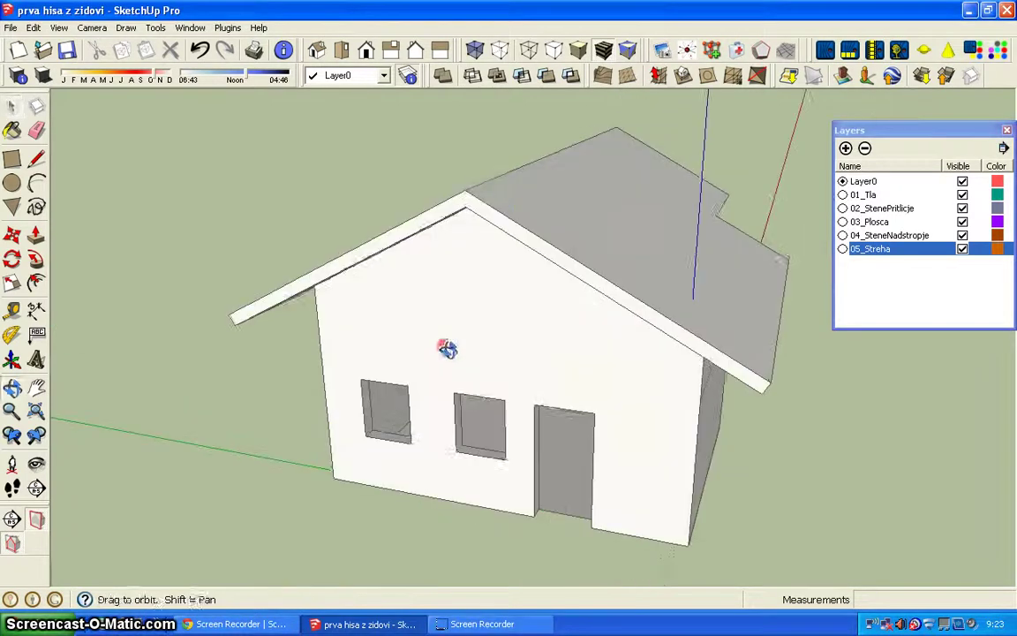
{"action": "left_click", "coordinate": [963, 249]}
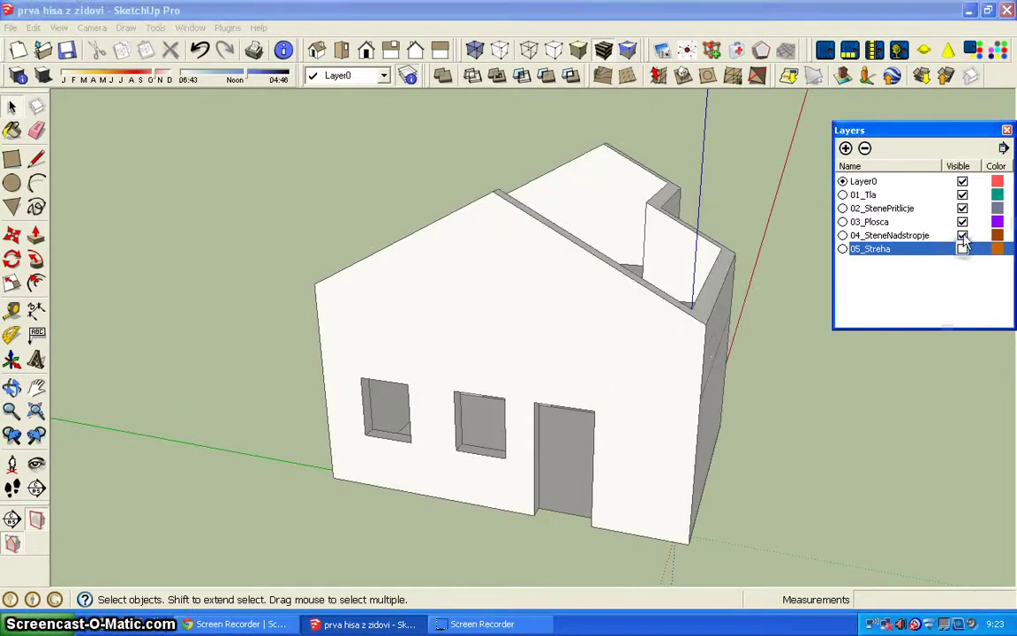
{"action": "left_click", "coordinate": [963, 235]}
{"action": "left_click", "coordinate": [963, 222]}
{"action": "middle_click_drag", "start_coordinate": [404, 397], "coordinate": [398, 388]}
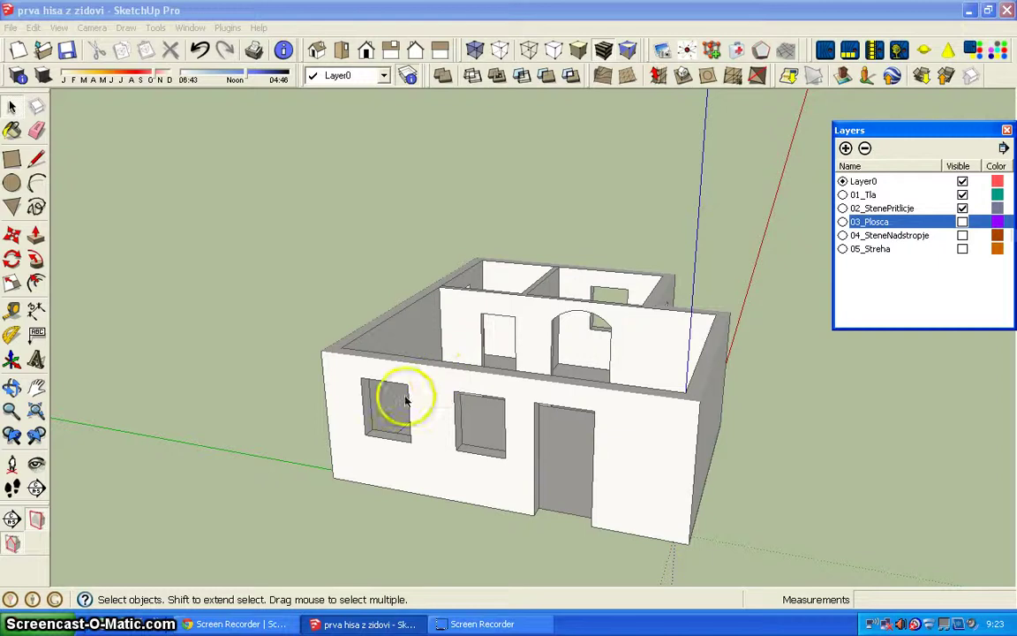
{"action": "scroll", "coordinate": [398, 387], "scroll_direction": "up", "scroll_amount": 2}
{"action": "scroll", "coordinate": [415, 399], "scroll_direction": "up", "scroll_amount": 2}
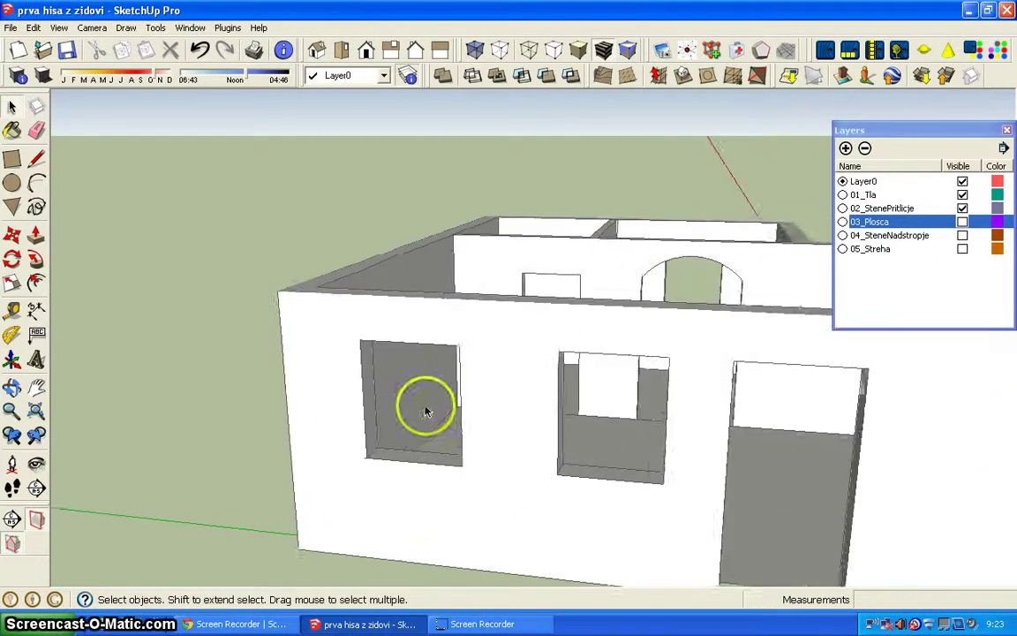
{"action": "scroll", "coordinate": [425, 410], "scroll_direction": "up", "scroll_amount": 2}
Draw a 110 × 90 cm rectangle over the left window opening and reverse its face
{"action": "left_click", "coordinate": [12, 159]}
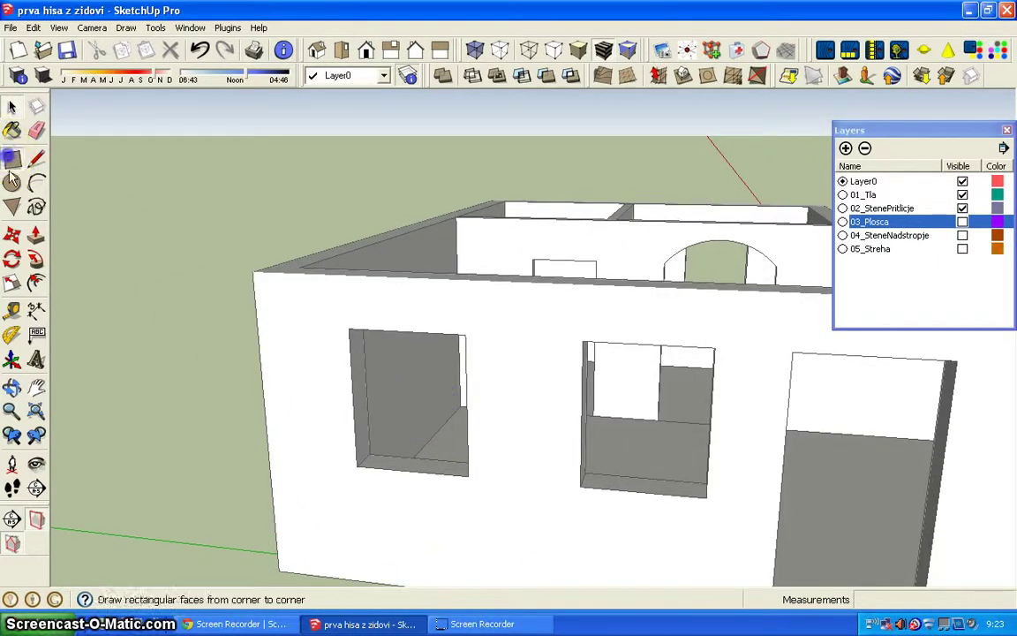
{"action": "left_click", "coordinate": [466, 334]}
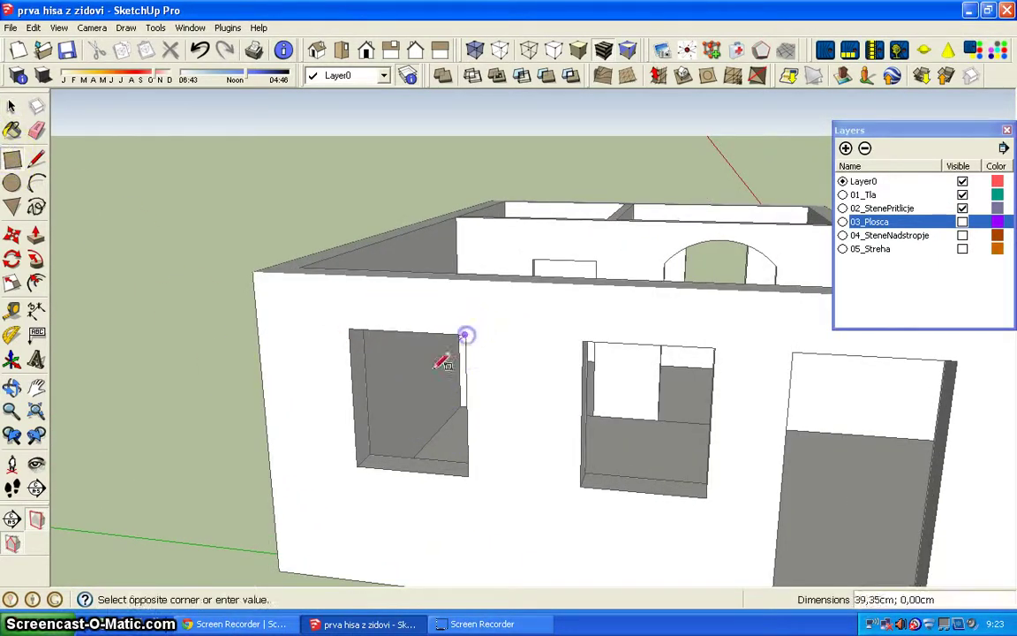
{"action": "left_click", "coordinate": [356, 467]}
{"action": "right_click", "coordinate": [391, 414]}
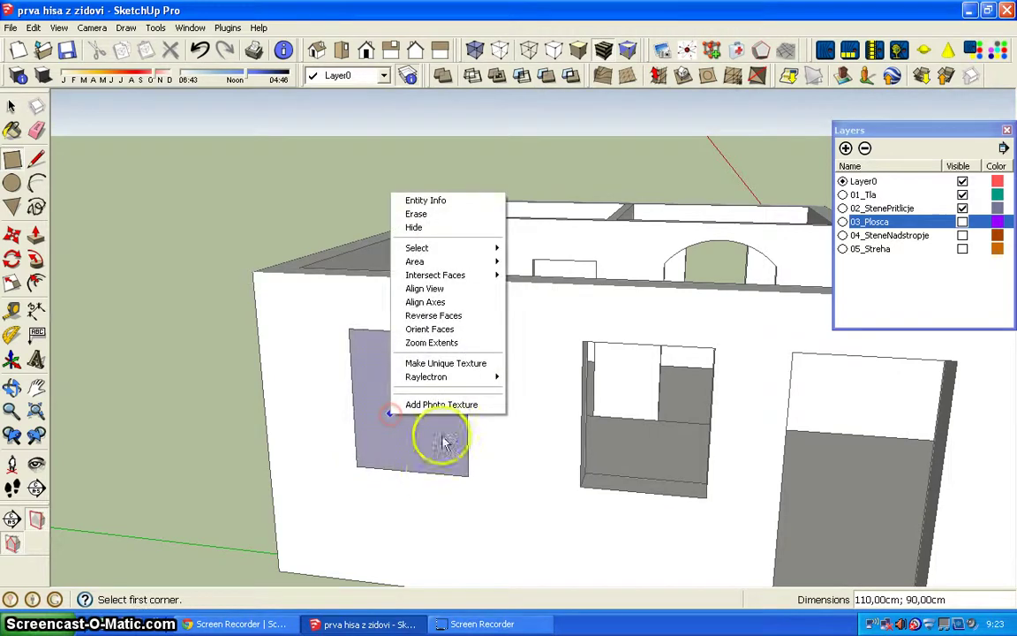
{"action": "left_click", "coordinate": [432, 316]}
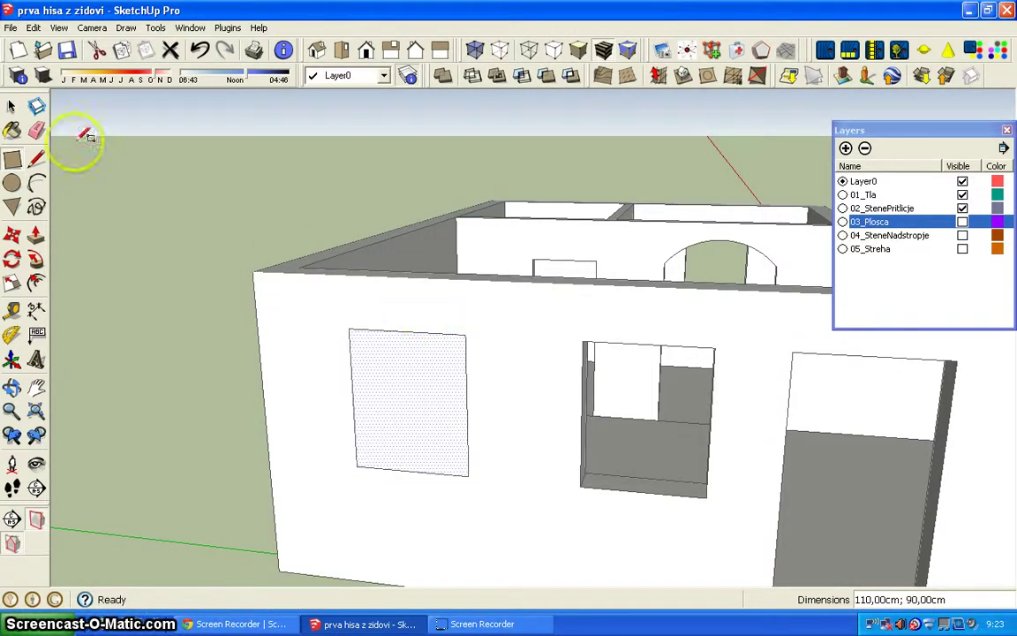
Make the window rectangle a group and open it for editing
{"action": "left_click", "coordinate": [12, 106]}
{"action": "left_click", "coordinate": [421, 416]}
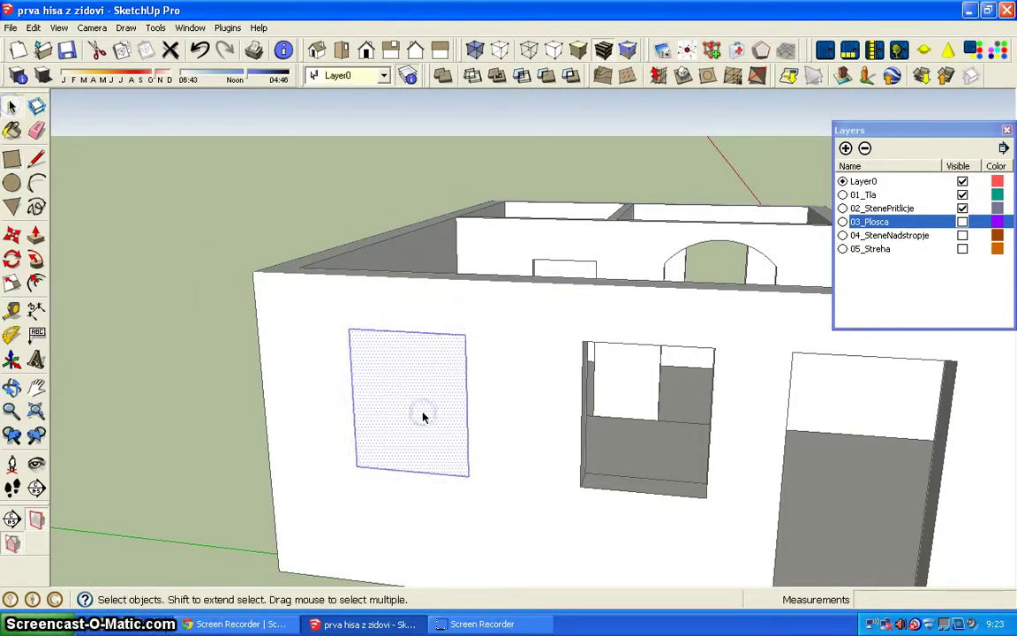
{"action": "middle_click_drag", "start_coordinate": [391, 391], "coordinate": [405, 424]}
{"action": "left_click", "coordinate": [407, 428]}
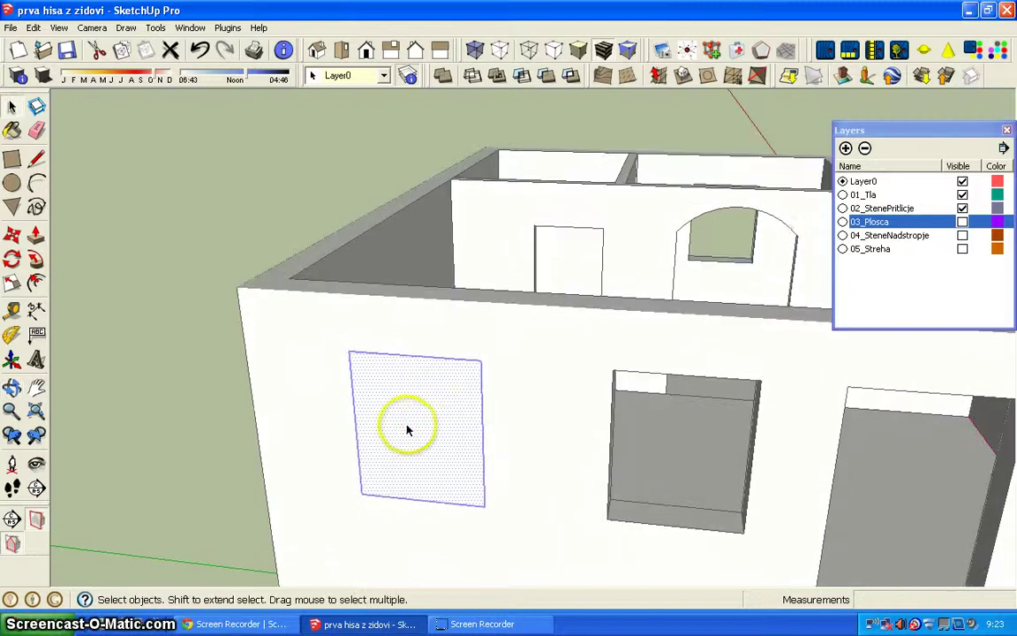
{"action": "left_click", "coordinate": [406, 428]}
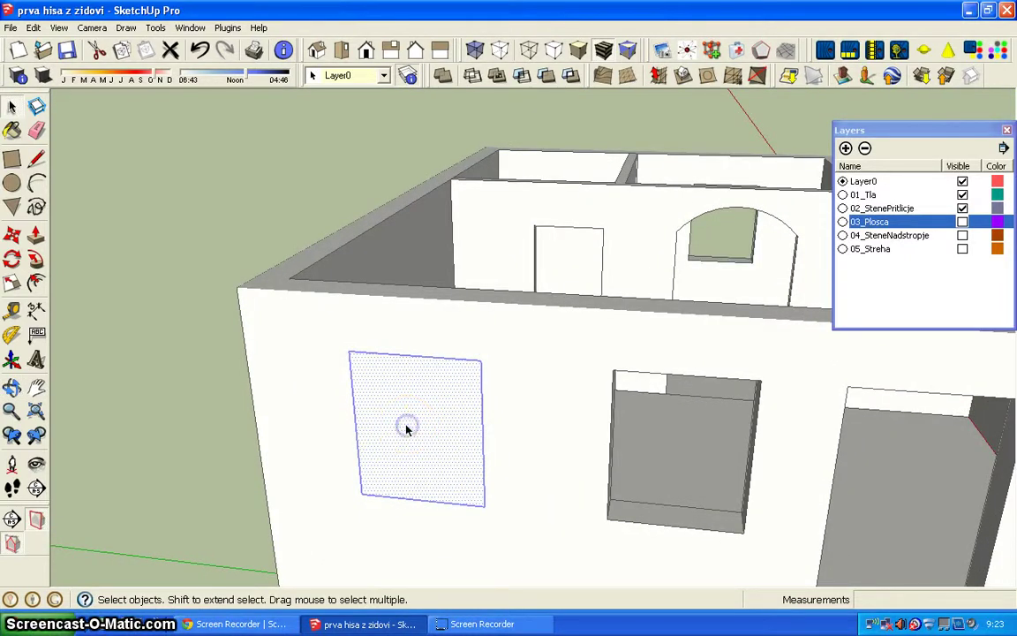
{"action": "right_click", "coordinate": [406, 430]}
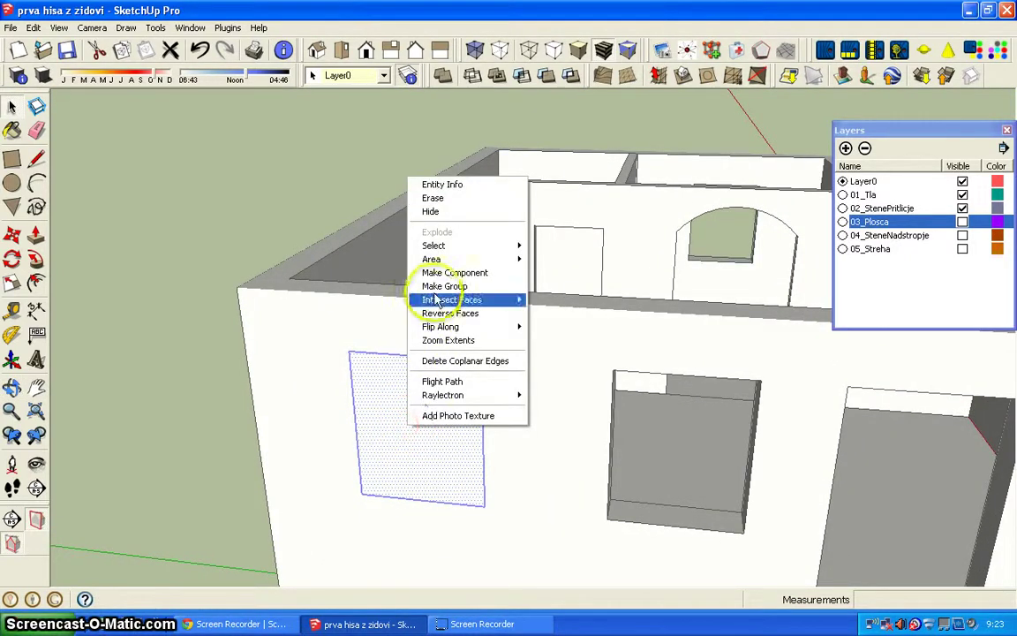
{"action": "left_click", "coordinate": [439, 287]}
{"action": "double_click", "coordinate": [412, 411]}
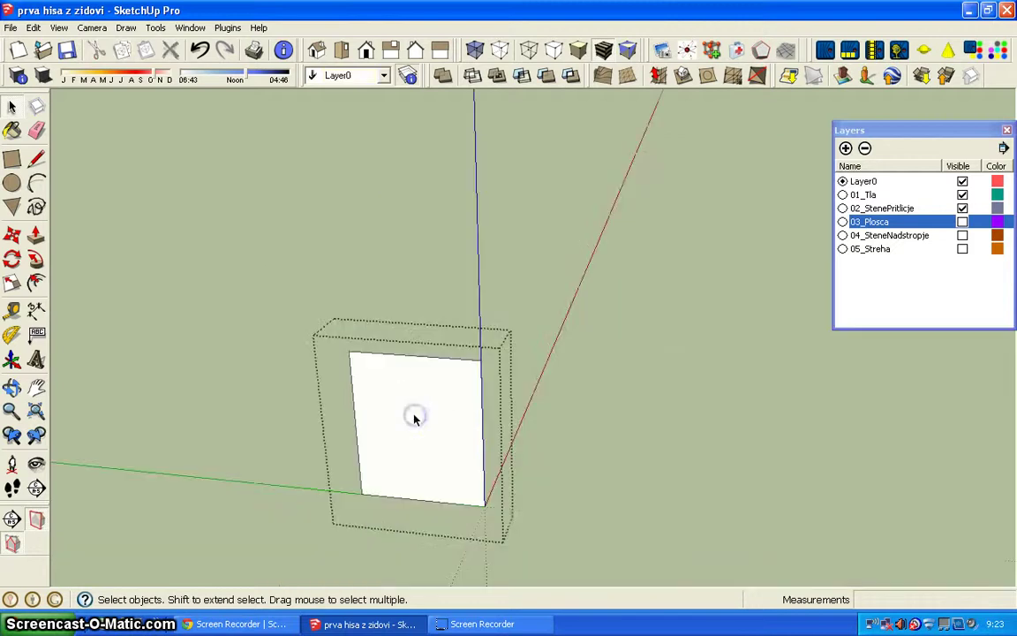
Turn off Hide rest of model in Model Info so the whole house stays visible
{"action": "left_click", "coordinate": [190, 28]}
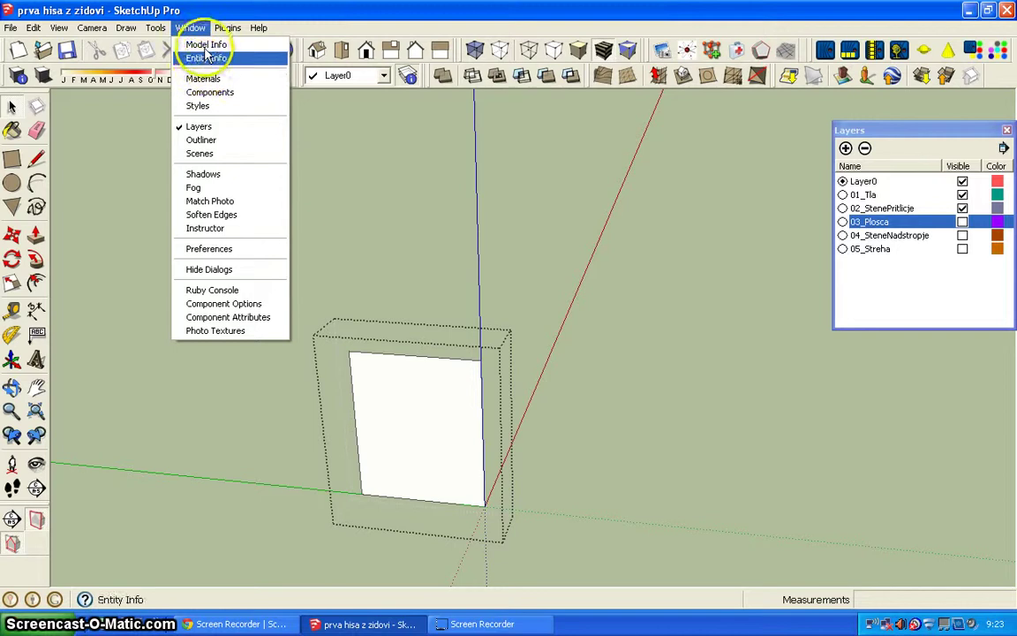
{"action": "left_click", "coordinate": [206, 46]}
{"action": "left_click", "coordinate": [310, 234]}
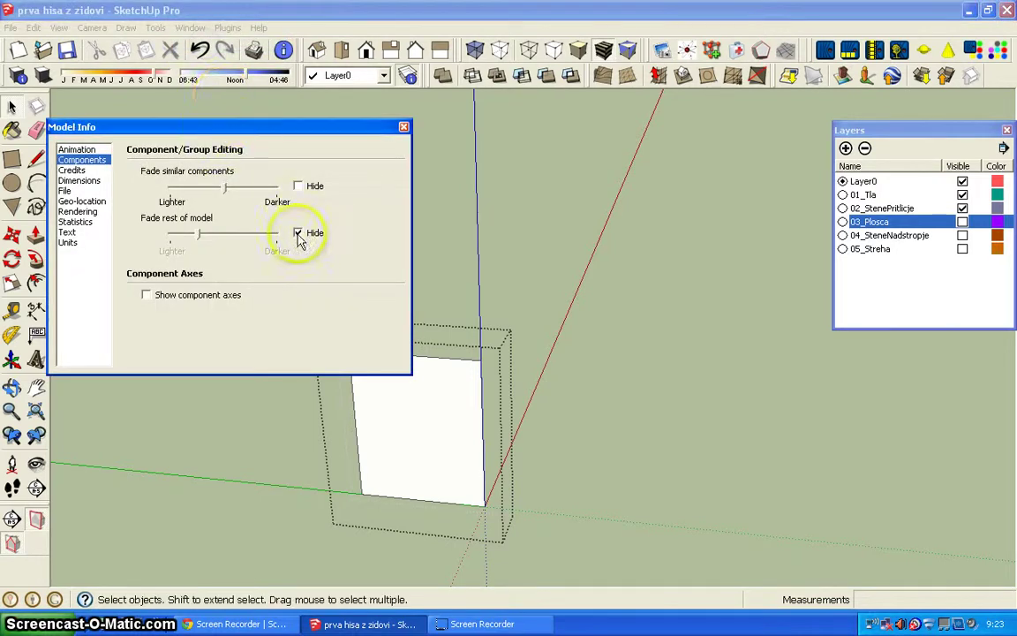
{"action": "left_click", "coordinate": [299, 234]}
{"action": "left_click", "coordinate": [404, 126]}
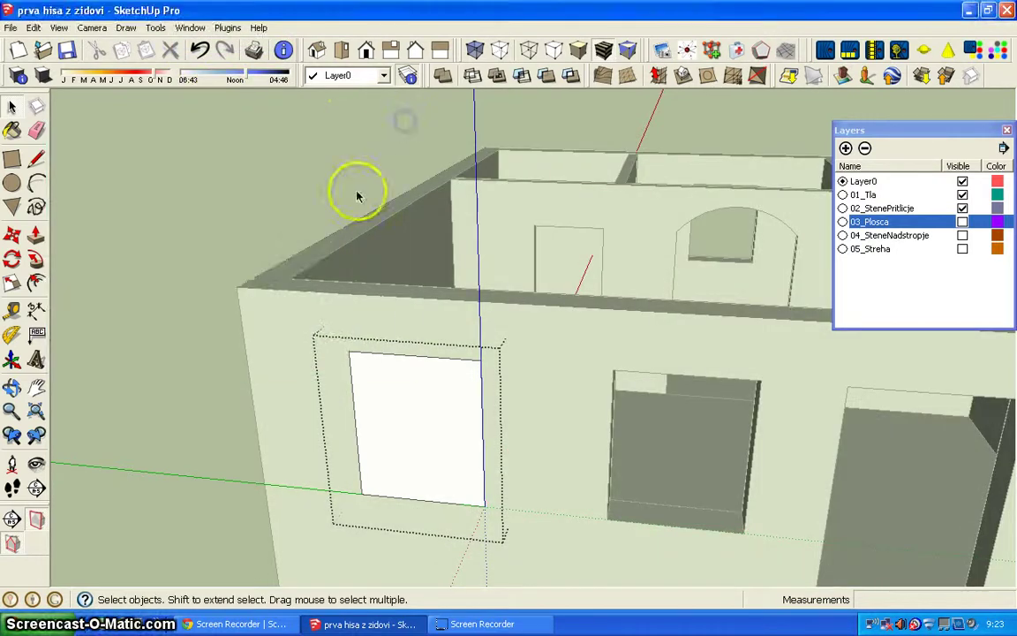
Offset the window rectangle 8 cm inward and delete the inner face to open the frame
{"action": "left_click", "coordinate": [36, 282]}
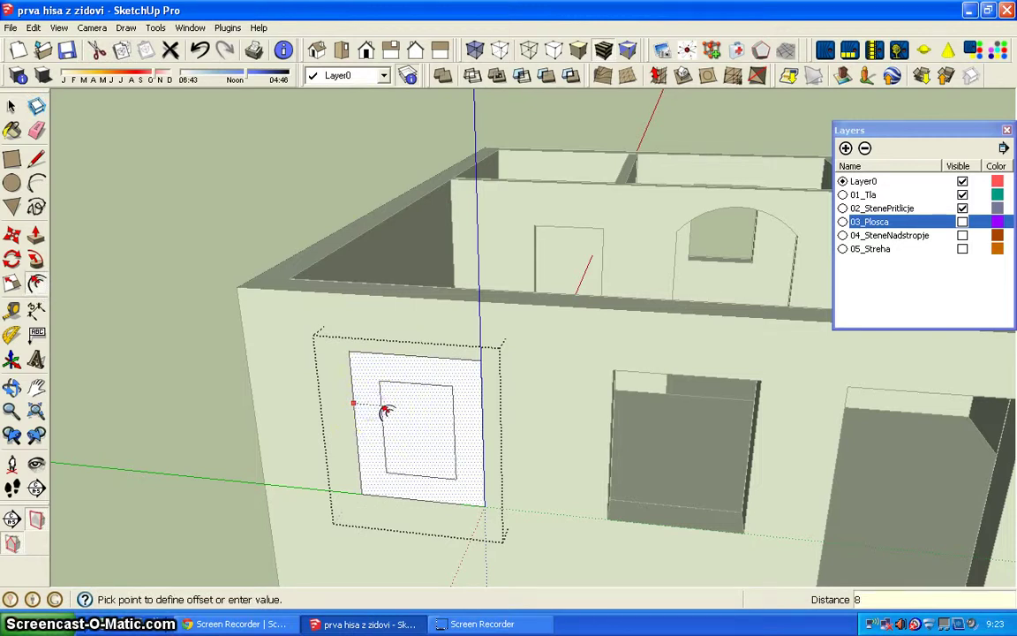
{"action": "key", "text": "Return"}
{"action": "left_click", "coordinate": [101, 168]}
{"action": "left_click", "coordinate": [12, 103]}
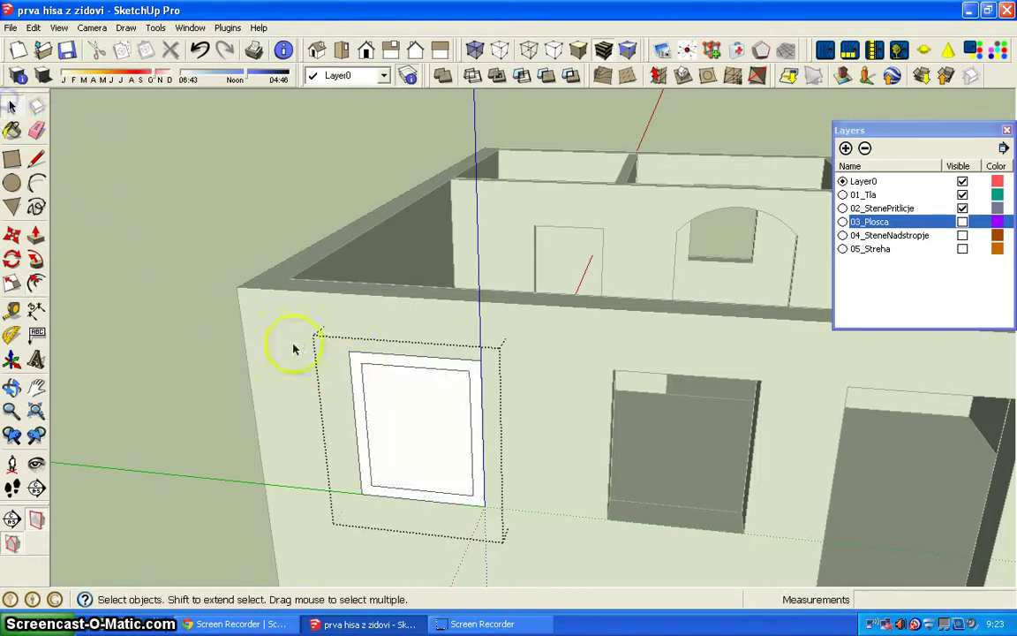
{"action": "left_click", "coordinate": [387, 414]}
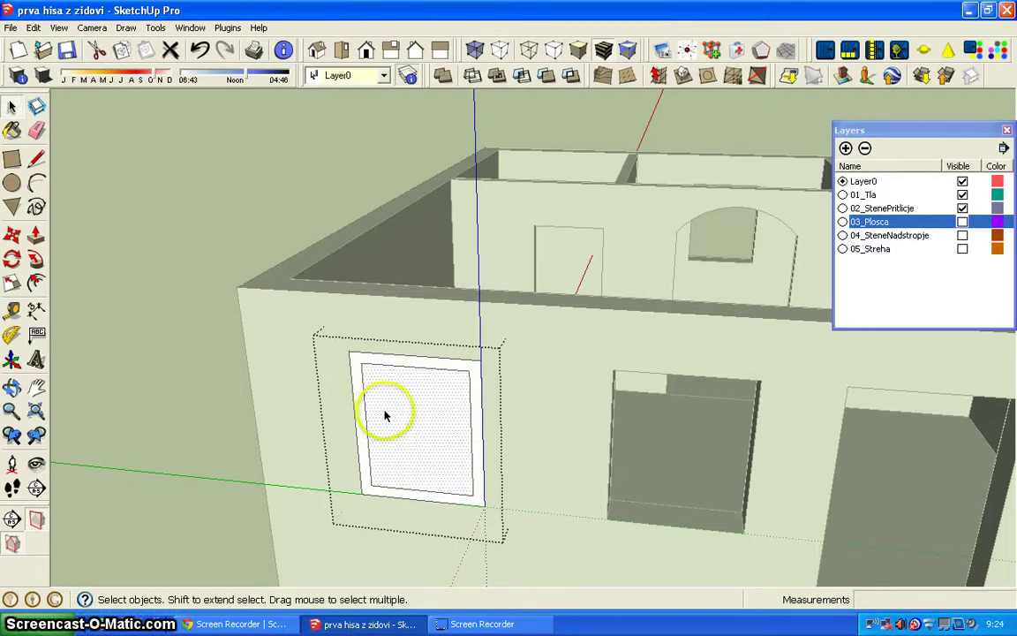
{"action": "key", "text": "Delete"}
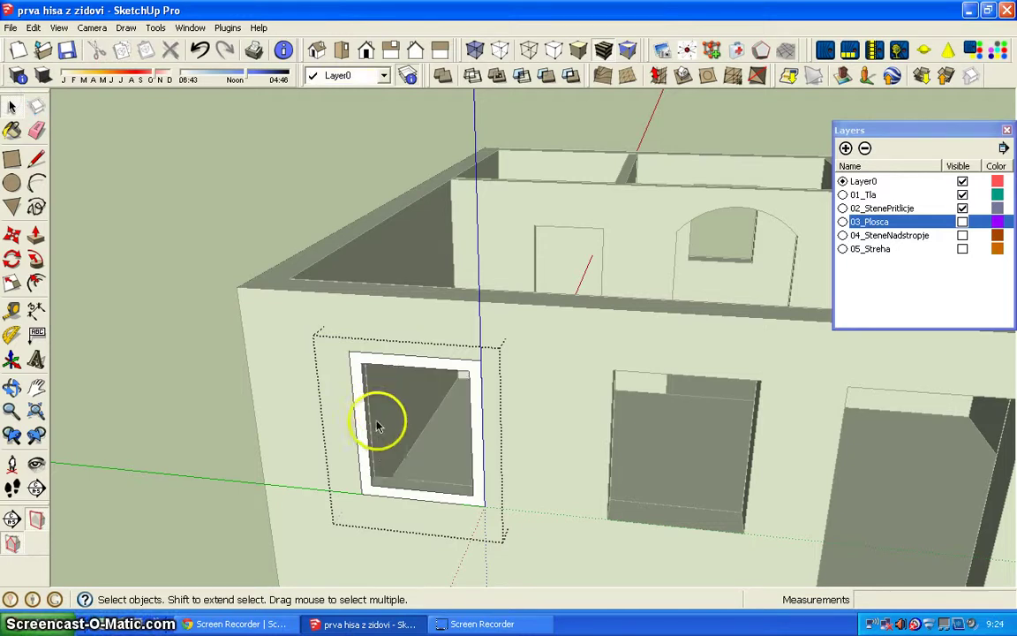
{"action": "scroll", "coordinate": [384, 529], "scroll_direction": "up", "scroll_amount": 3}
{"action": "scroll", "coordinate": [382, 503], "scroll_direction": "up", "scroll_amount": 2}
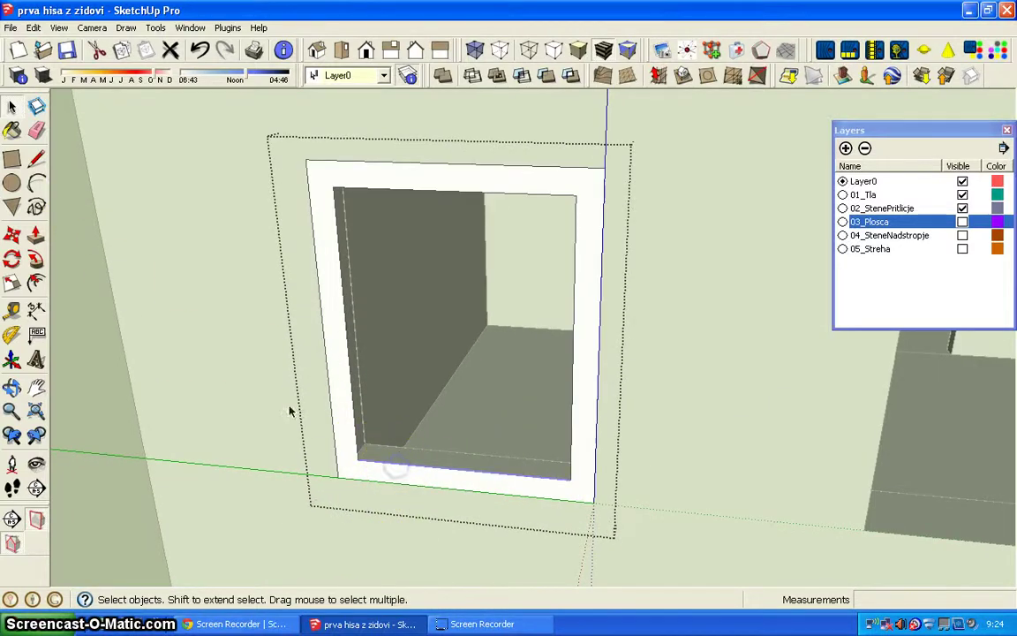
Raise the opening's inner bottom edge by 3 cm with Move
{"action": "left_click", "coordinate": [13, 234]}
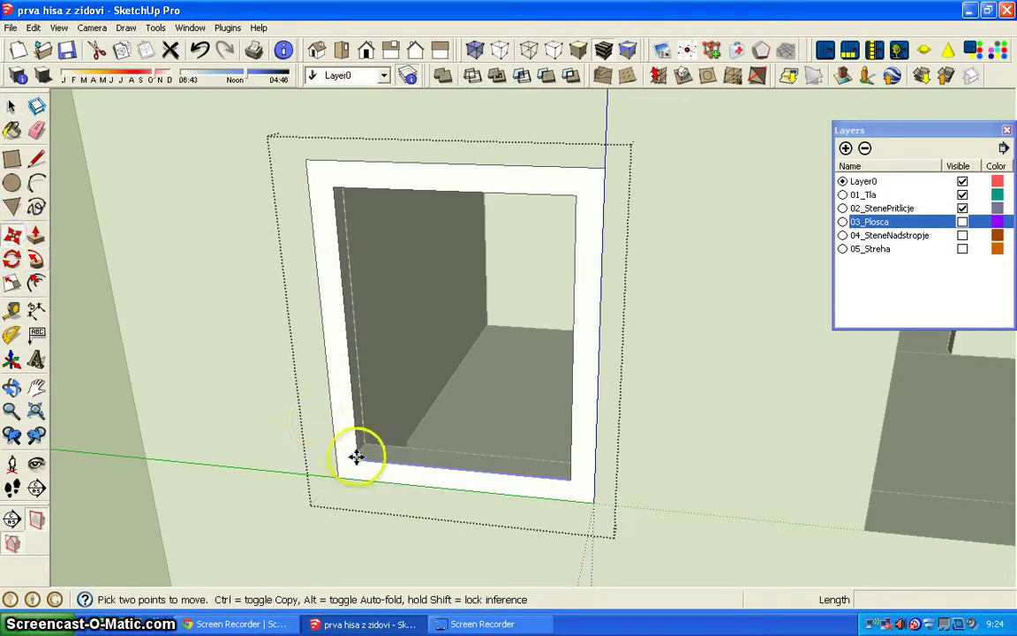
{"action": "left_click_drag", "start_coordinate": [359, 457], "coordinate": [357, 422]}
{"action": "type", "text": "3"}
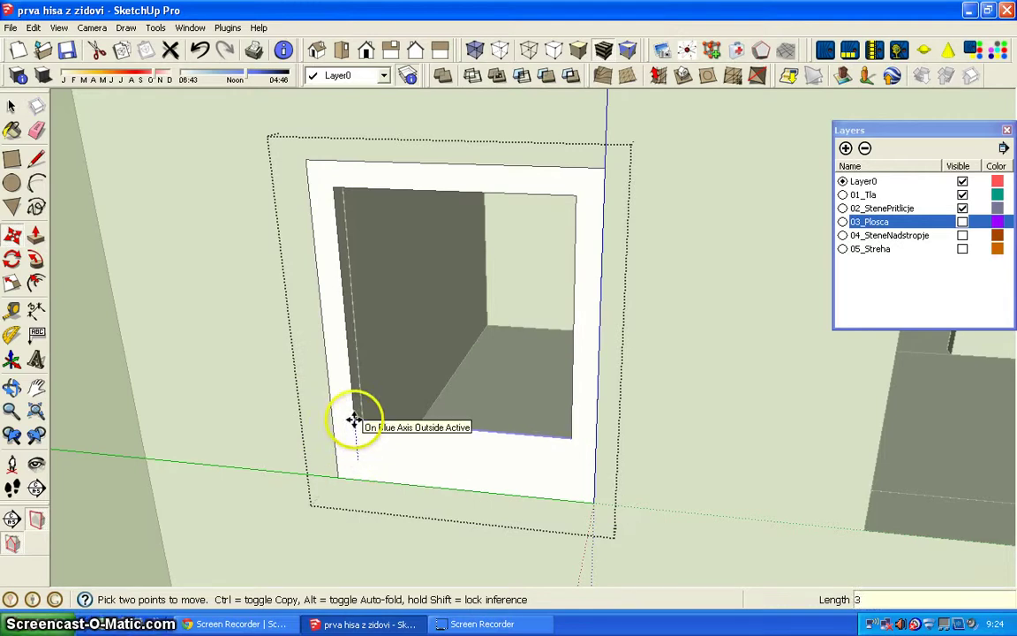
{"action": "key", "text": "Return"}
{"action": "mouse_move", "coordinate": [354, 494]}
{"action": "middle_mouse_down"}
{"action": "mouse_move", "coordinate": [346, 518]}
{"action": "mouse_move", "coordinate": [318, 494]}
{"action": "middle_mouse_up"}
Push/pull the frame face 8 cm deep and close the window group
{"action": "left_click", "coordinate": [34, 236]}
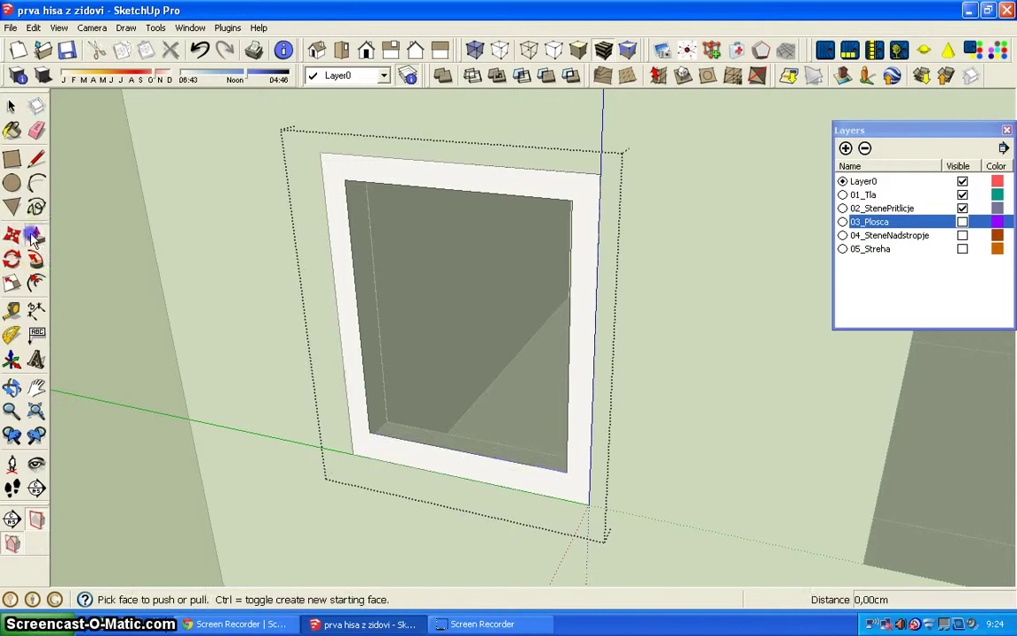
{"action": "left_click_drag", "start_coordinate": [354, 358], "coordinate": [372, 363]}
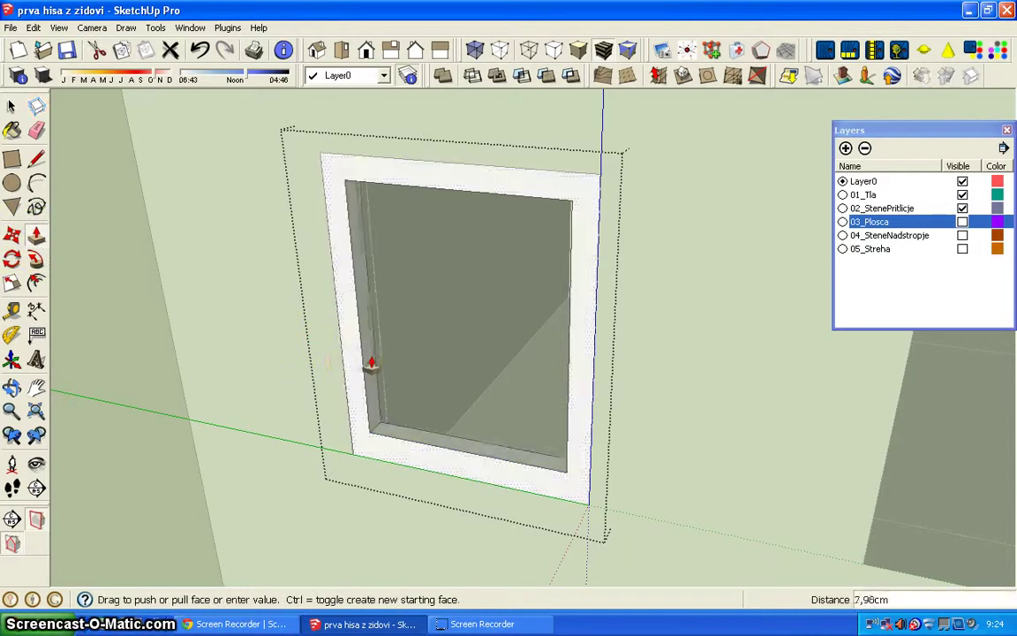
{"action": "type", "text": "8"}
{"action": "key", "text": "Return"}
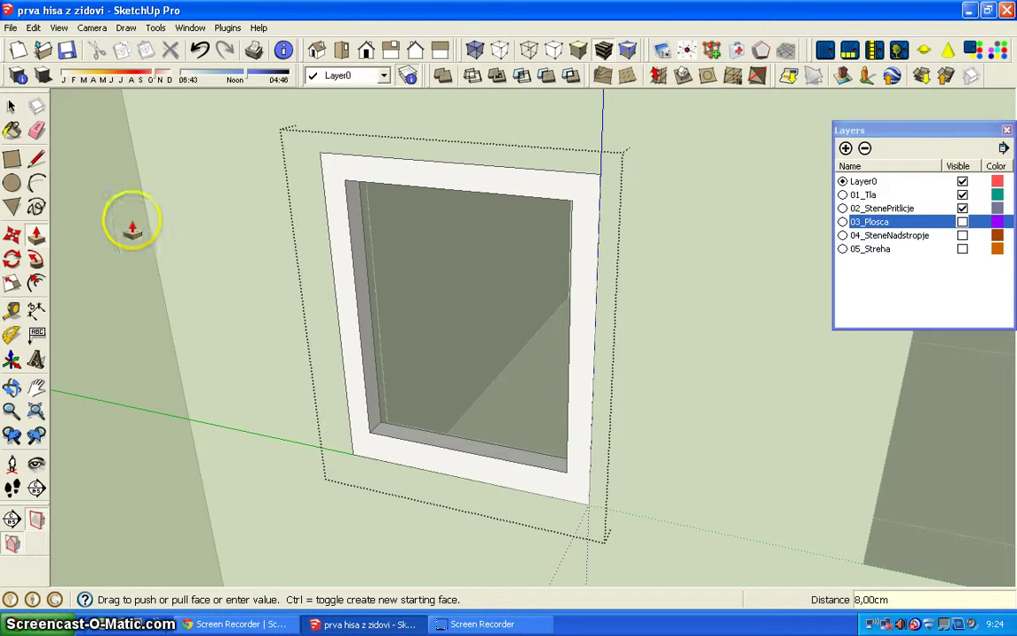
{"action": "left_click", "coordinate": [12, 106]}
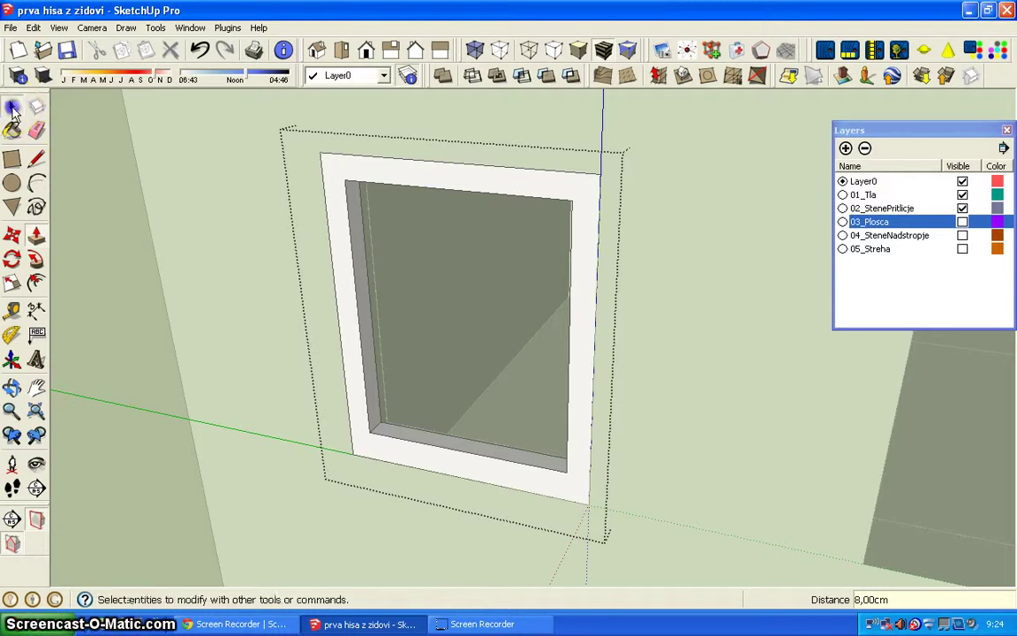
{"action": "left_click", "coordinate": [196, 231]}
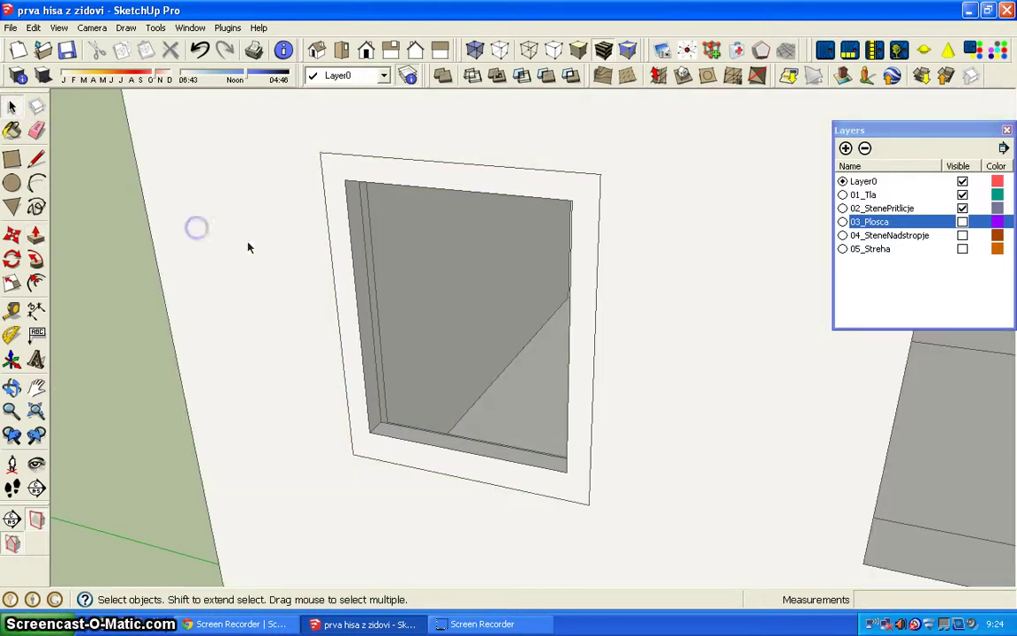
Move the window frame 10 cm from its corner base point
{"action": "left_click", "coordinate": [353, 311]}
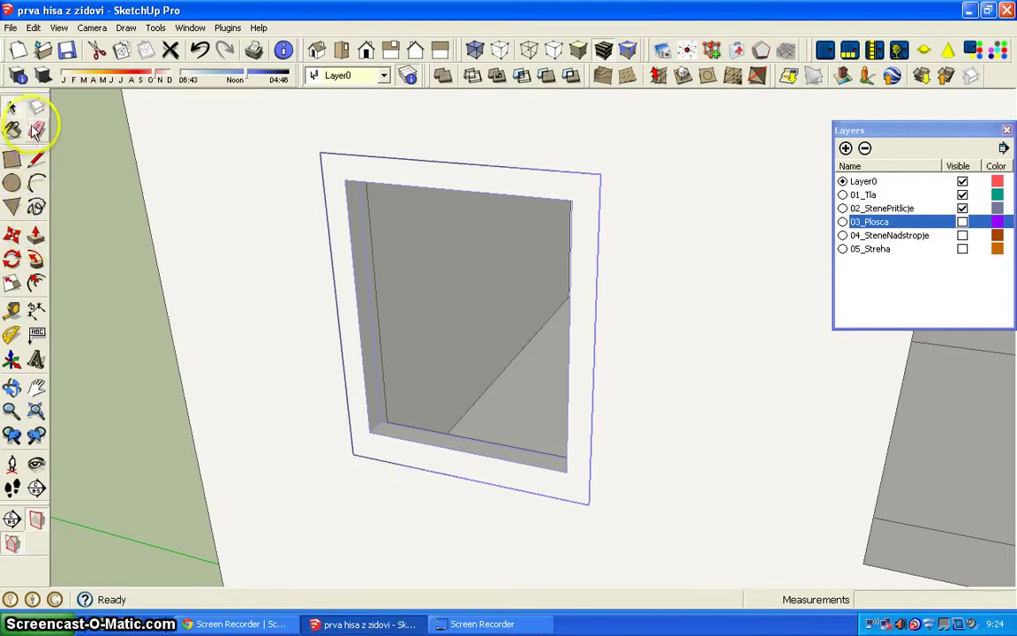
{"action": "left_click", "coordinate": [11, 232]}
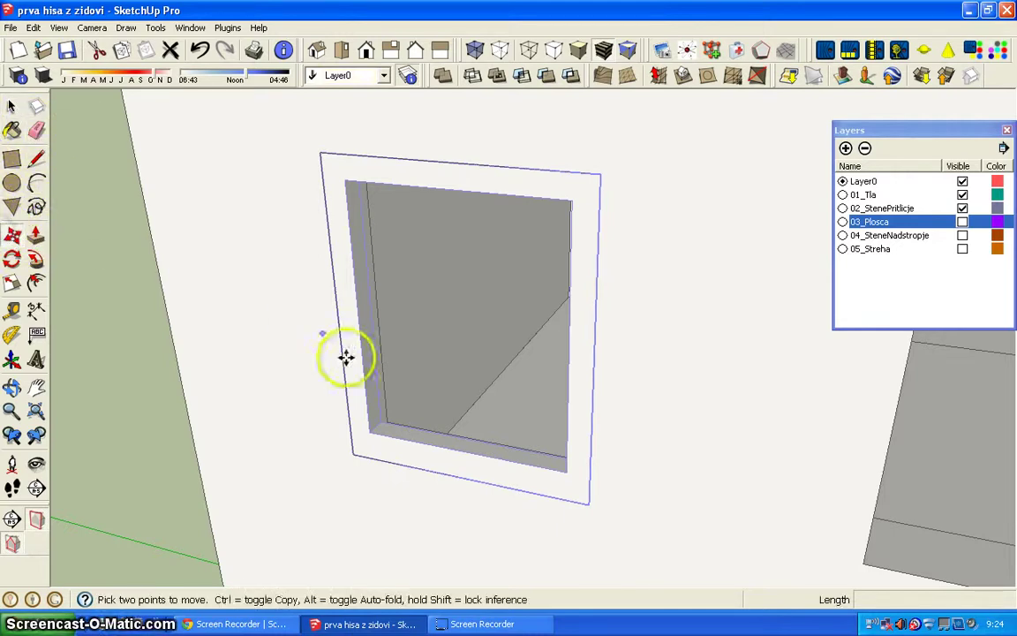
{"action": "left_click", "coordinate": [351, 453]}
{"action": "type", "text": "10"}
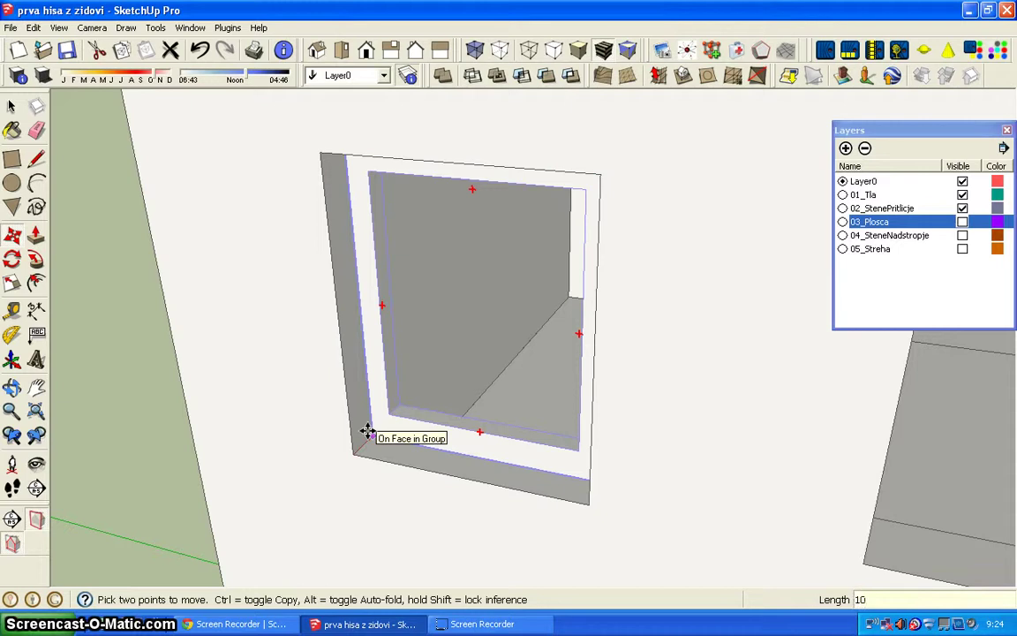
{"action": "key", "text": "Return"}
{"action": "left_click", "coordinate": [378, 447]}
{"action": "scroll", "coordinate": [379, 451], "scroll_direction": "up", "scroll_amount": 1}
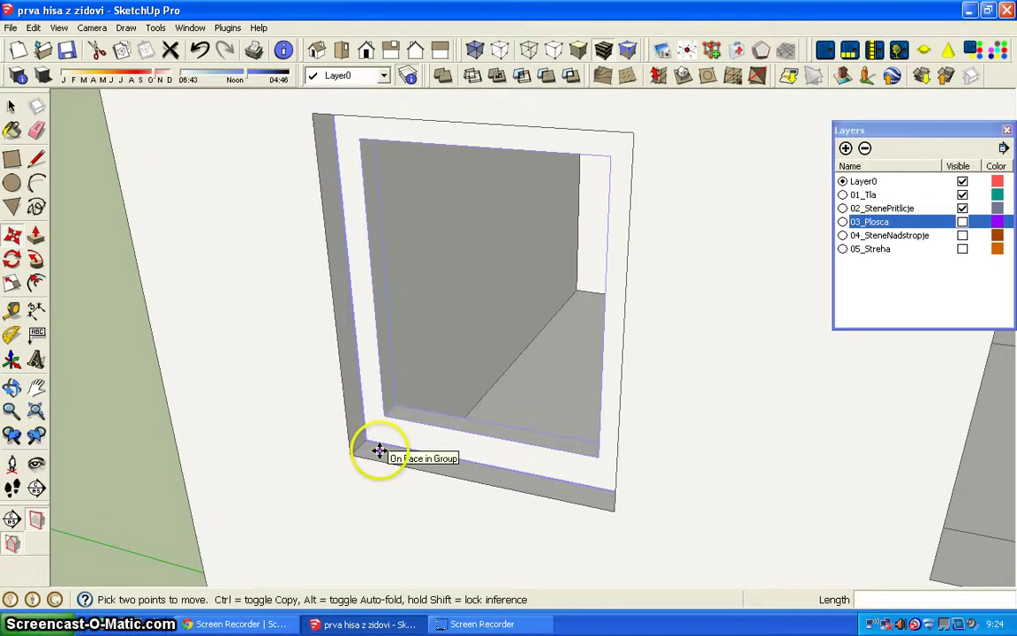
Open the window frame group for editing again
{"action": "middle_click_drag", "start_coordinate": [381, 451], "coordinate": [393, 454]}
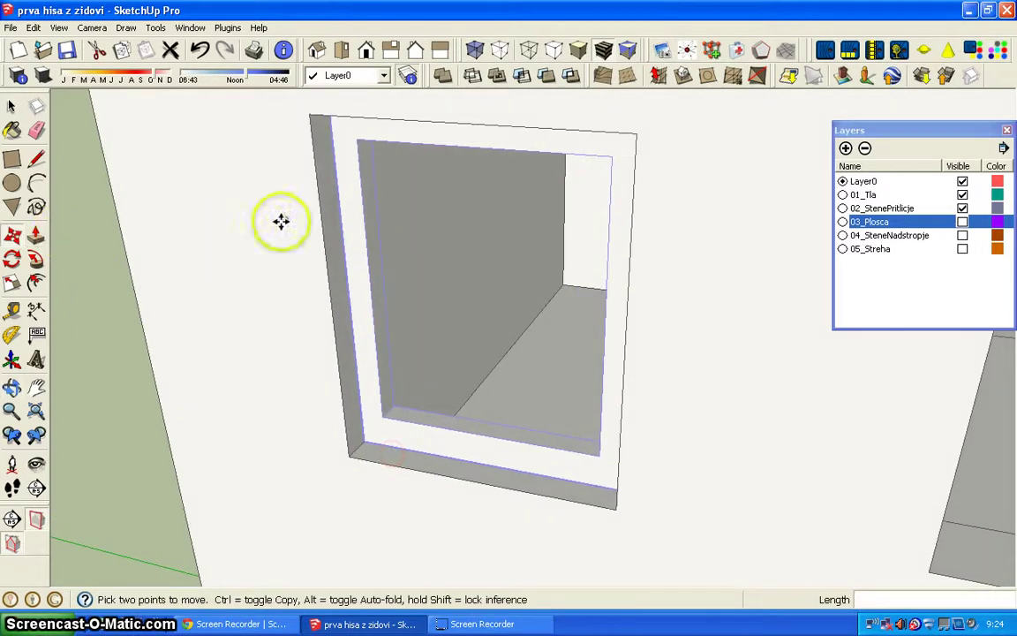
{"action": "left_click", "coordinate": [12, 106]}
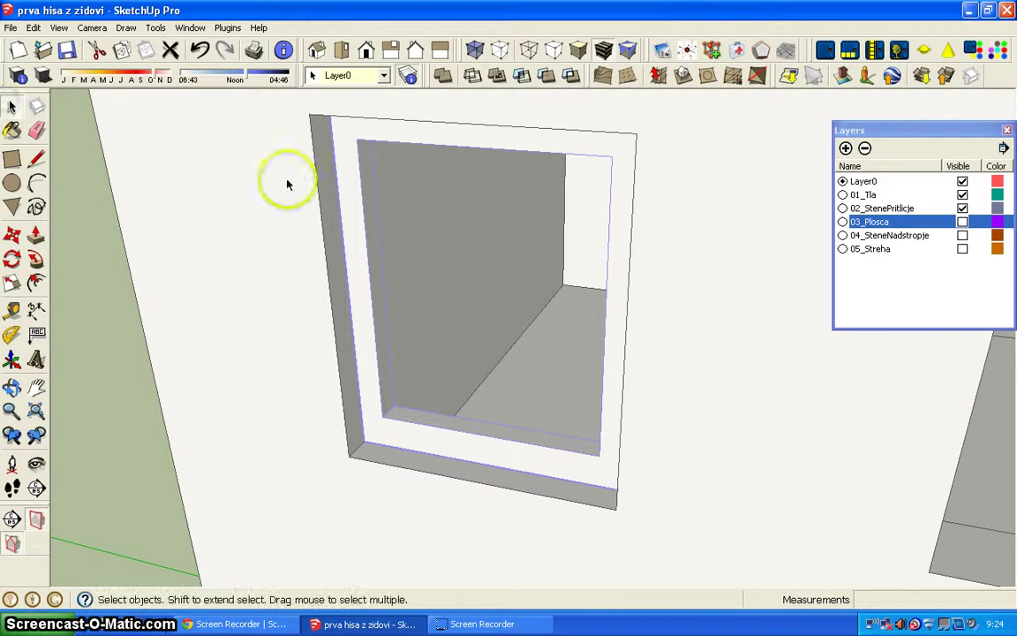
{"action": "double_click", "coordinate": [351, 208]}
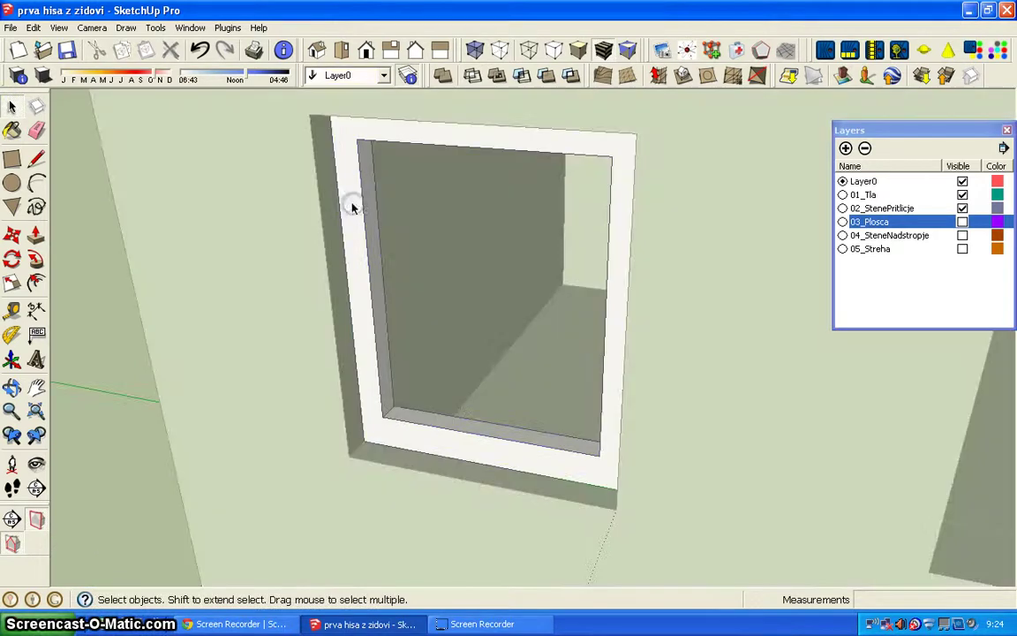
Draw the sill rectangle along the frame's bottom and pull it up 3 cm thick
{"action": "left_click", "coordinate": [12, 159]}
{"action": "left_click", "coordinate": [363, 440]}
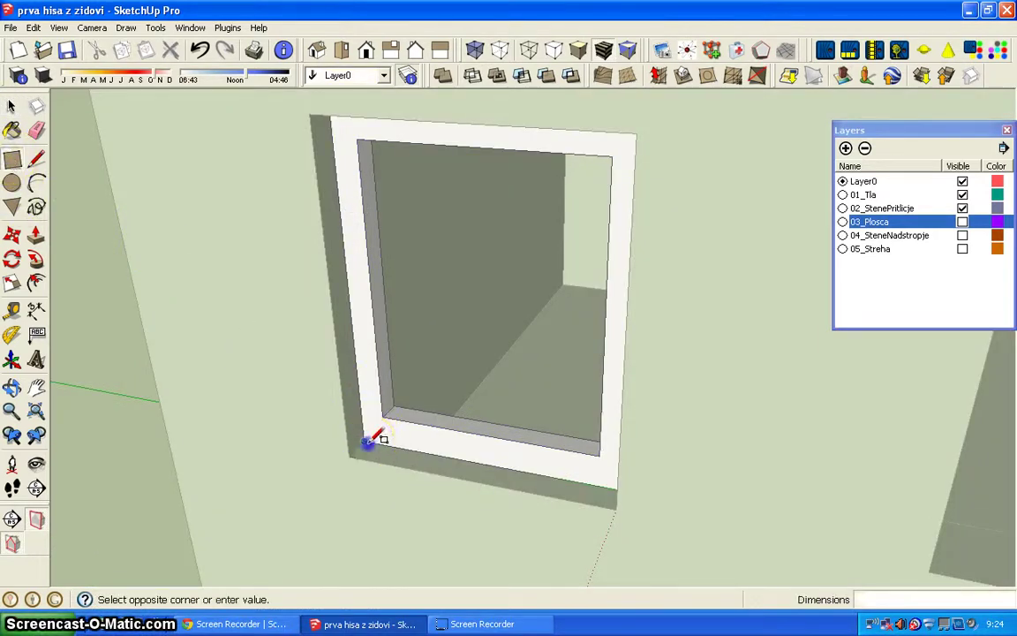
{"action": "left_click", "coordinate": [616, 510]}
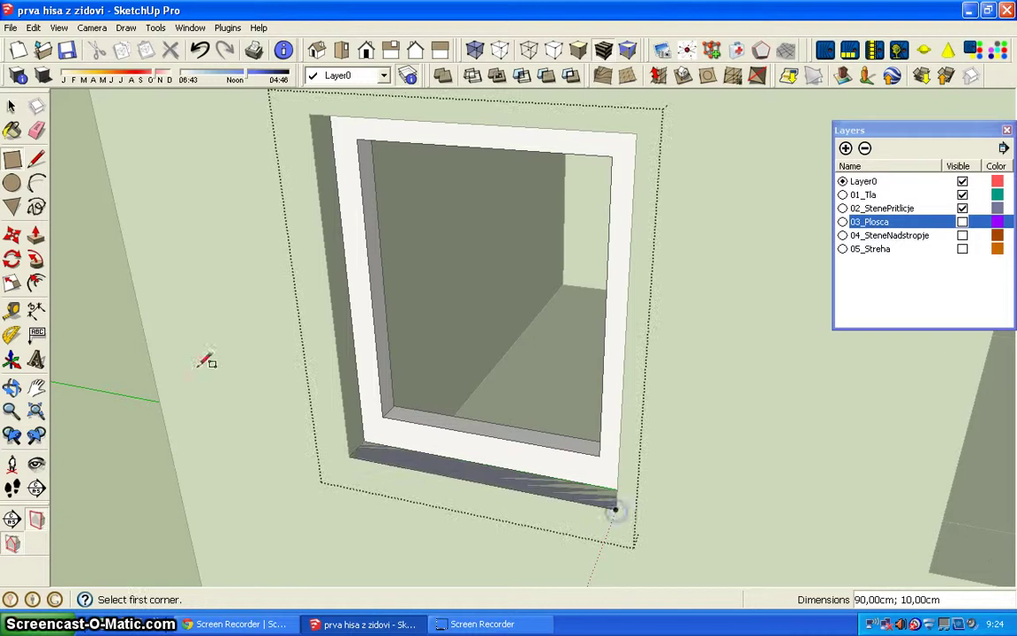
{"action": "left_click", "coordinate": [36, 234]}
{"action": "left_click", "coordinate": [430, 459]}
{"action": "type", "text": "3"}
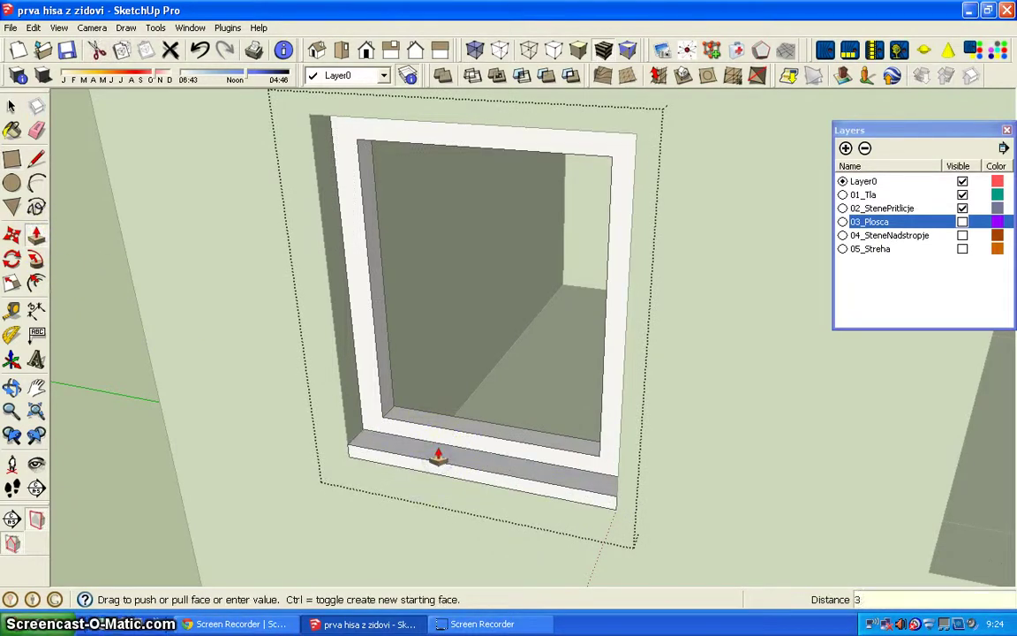
{"action": "key", "text": "Return"}
Pull the sill face outward by 4 cm
{"action": "scroll", "coordinate": [449, 477], "scroll_direction": "up", "scroll_amount": 3}
{"action": "left_click", "coordinate": [453, 477]}
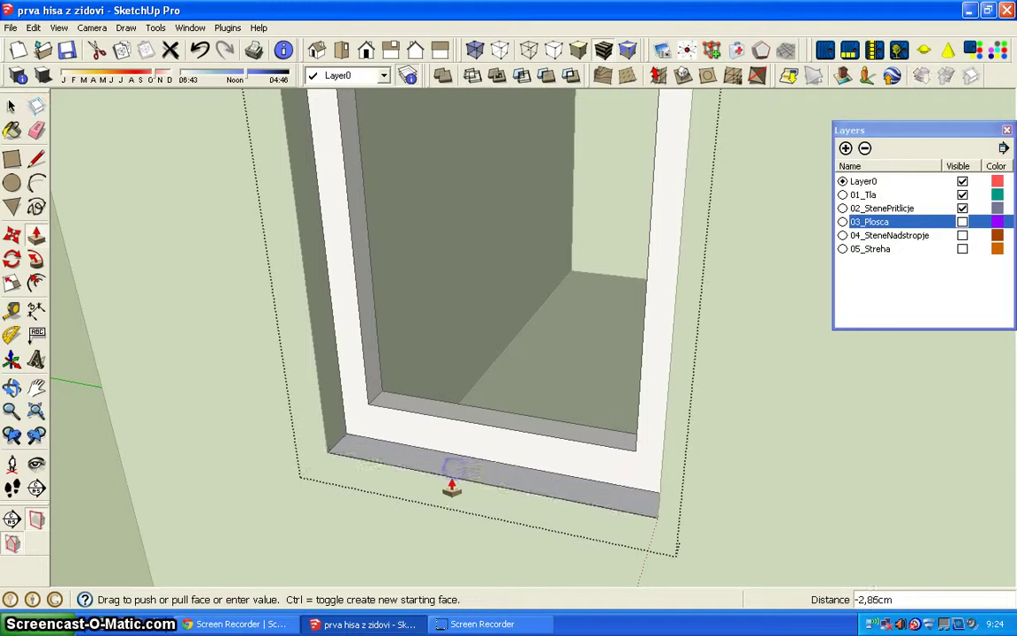
{"action": "key", "text": "Escape"}
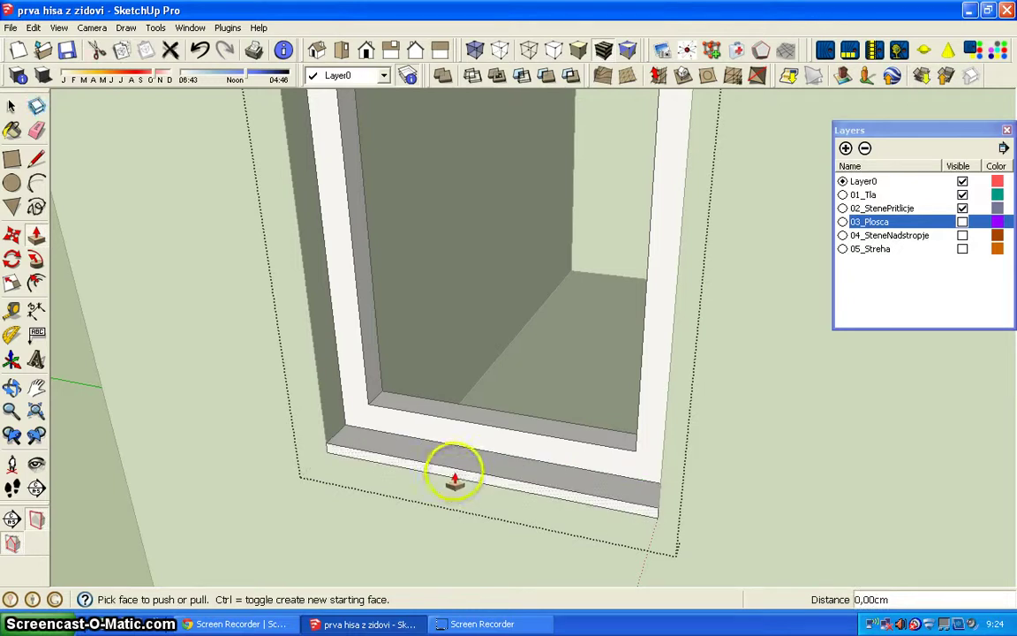
{"action": "left_click", "coordinate": [453, 477]}
{"action": "type", "text": "4"}
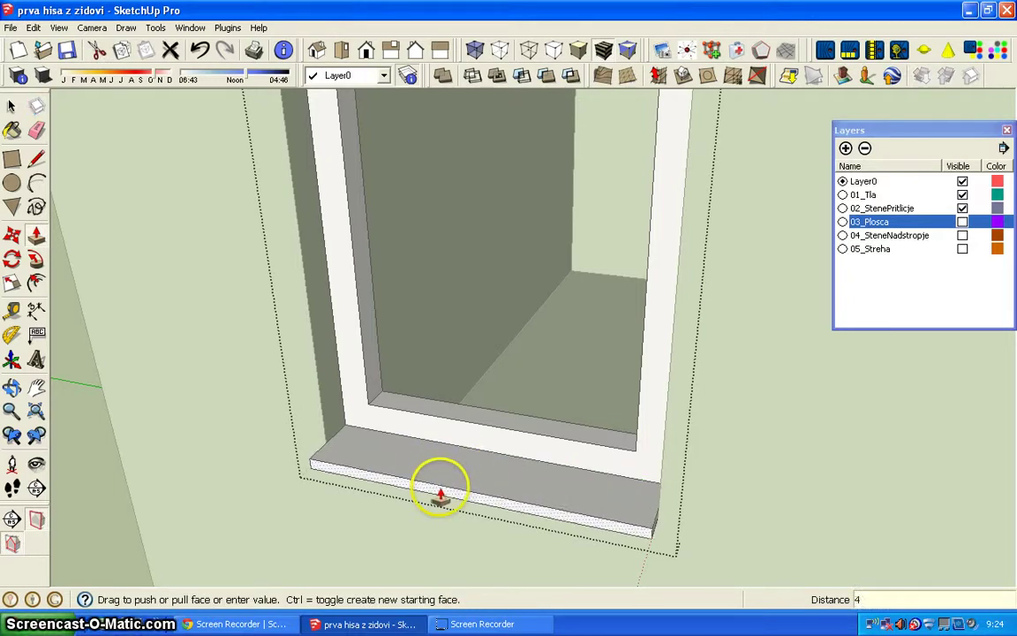
{"action": "key", "text": "Return"}
Draw an edge at the sill's end and pull that end face out 4 cm
{"action": "mouse_move", "coordinate": [638, 522]}
{"action": "middle_mouse_down"}
{"action": "mouse_move", "coordinate": [452, 489]}
{"action": "mouse_move", "coordinate": [519, 528]}
{"action": "mouse_move", "coordinate": [133, 281]}
{"action": "middle_mouse_up"}
{"action": "left_click", "coordinate": [36, 158]}
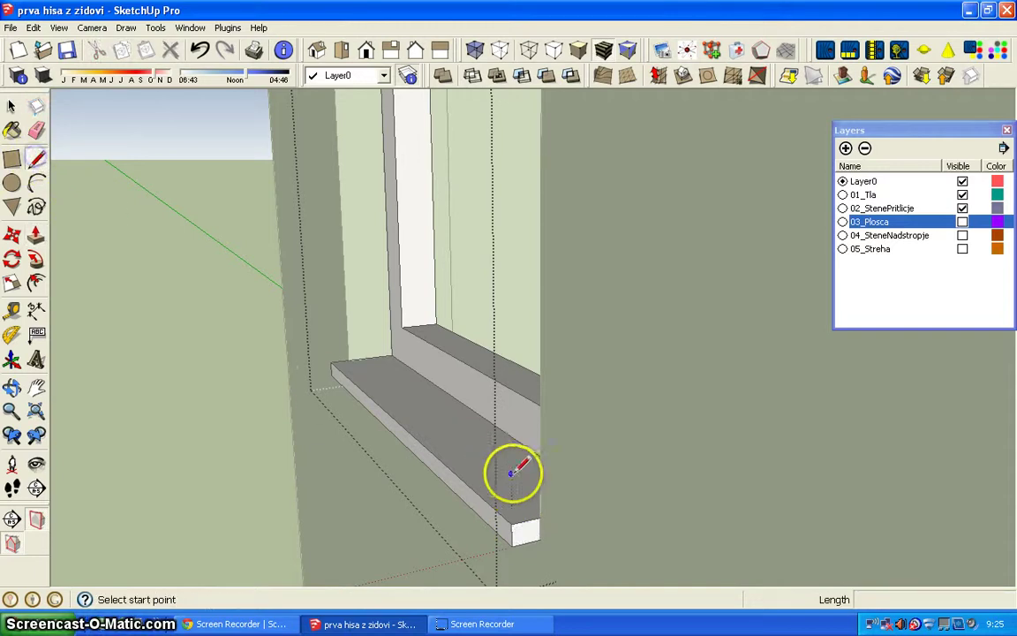
{"action": "left_click", "coordinate": [538, 517]}
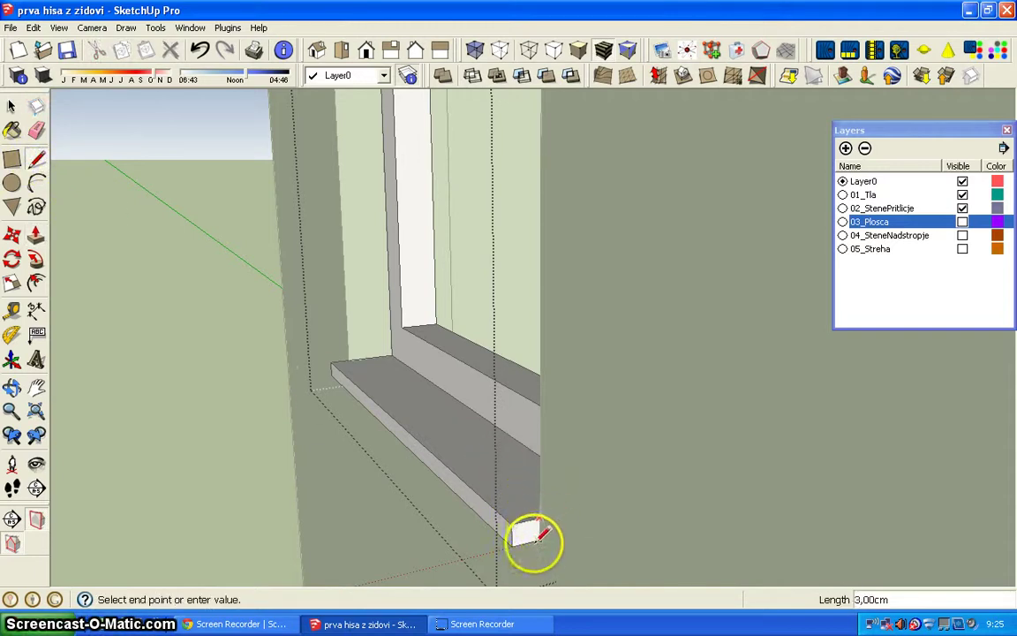
{"action": "left_click", "coordinate": [35, 235]}
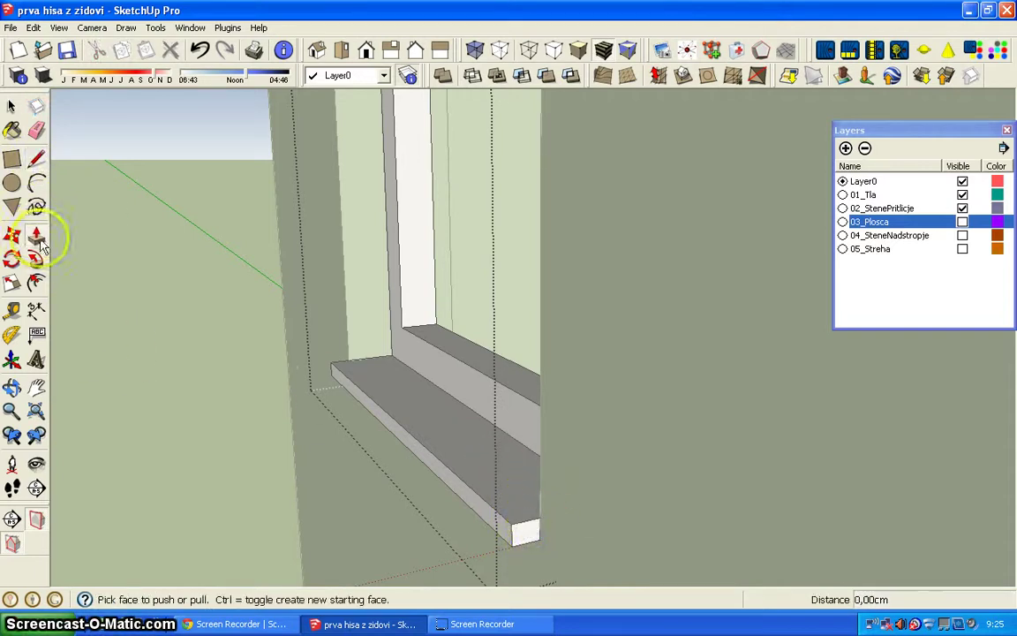
{"action": "left_click", "coordinate": [525, 534]}
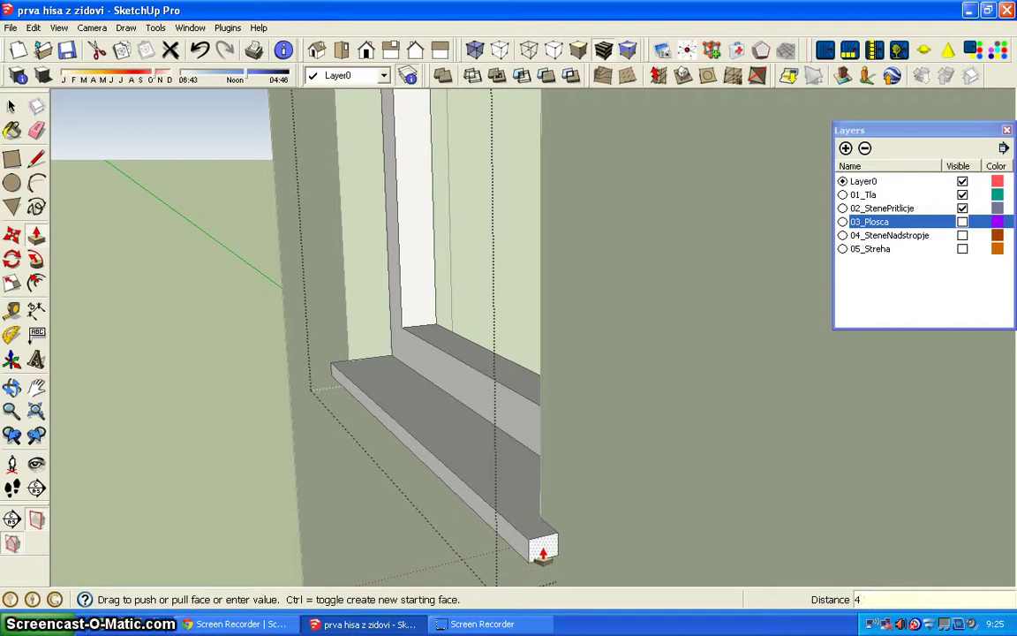
{"action": "key", "text": "Return"}
{"action": "mouse_move", "coordinate": [329, 470]}
{"action": "middle_mouse_down"}
{"action": "mouse_move", "coordinate": [738, 522]}
{"action": "mouse_move", "coordinate": [405, 529]}
{"action": "mouse_move", "coordinate": [552, 458]}
{"action": "mouse_move", "coordinate": [568, 436]}
{"action": "middle_mouse_up"}
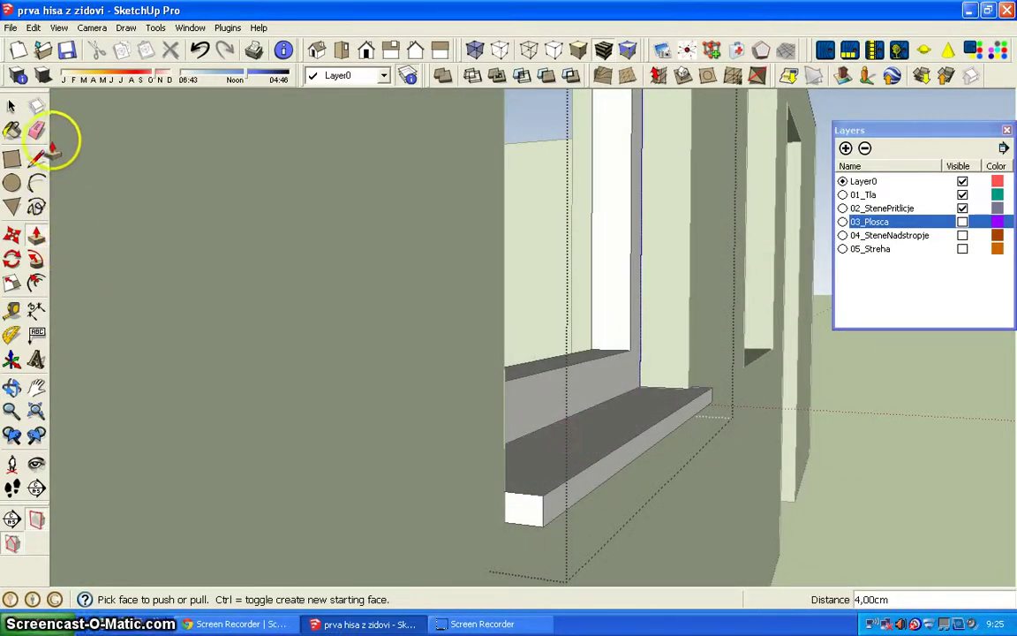
Redraw an edge at the sill's front corner and extrude its end exactly 4 cm
{"action": "left_click", "coordinate": [33, 158]}
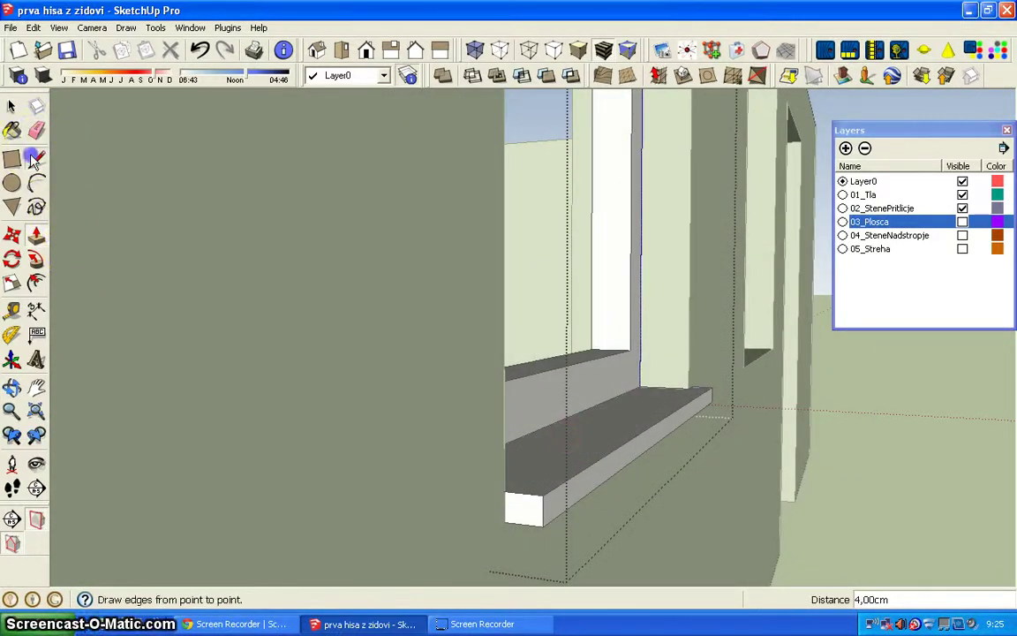
{"action": "left_click", "coordinate": [506, 490]}
{"action": "type", "text": "3"}
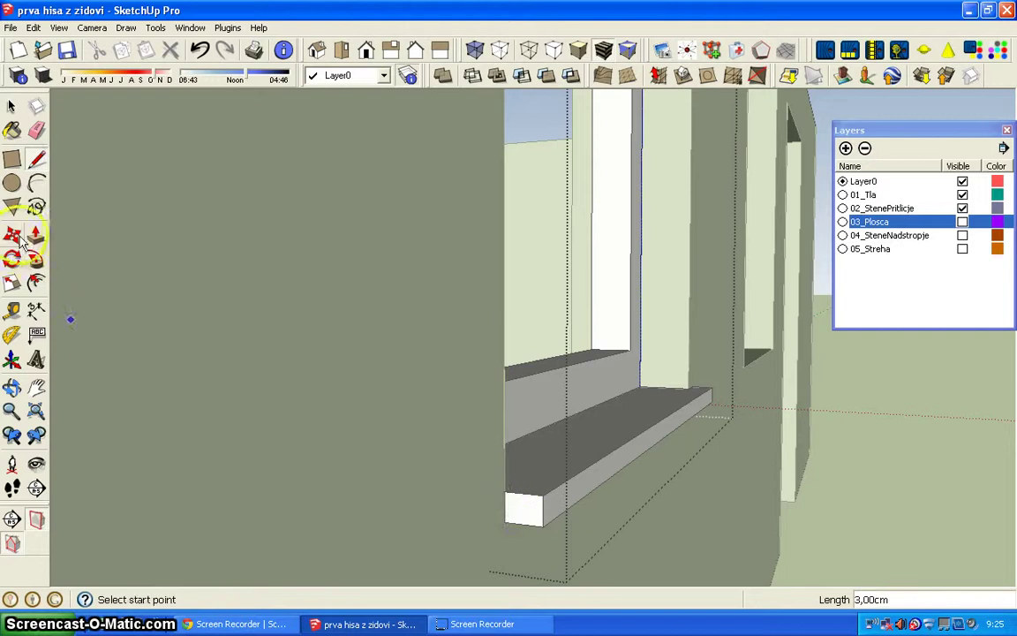
{"action": "left_click", "coordinate": [32, 236]}
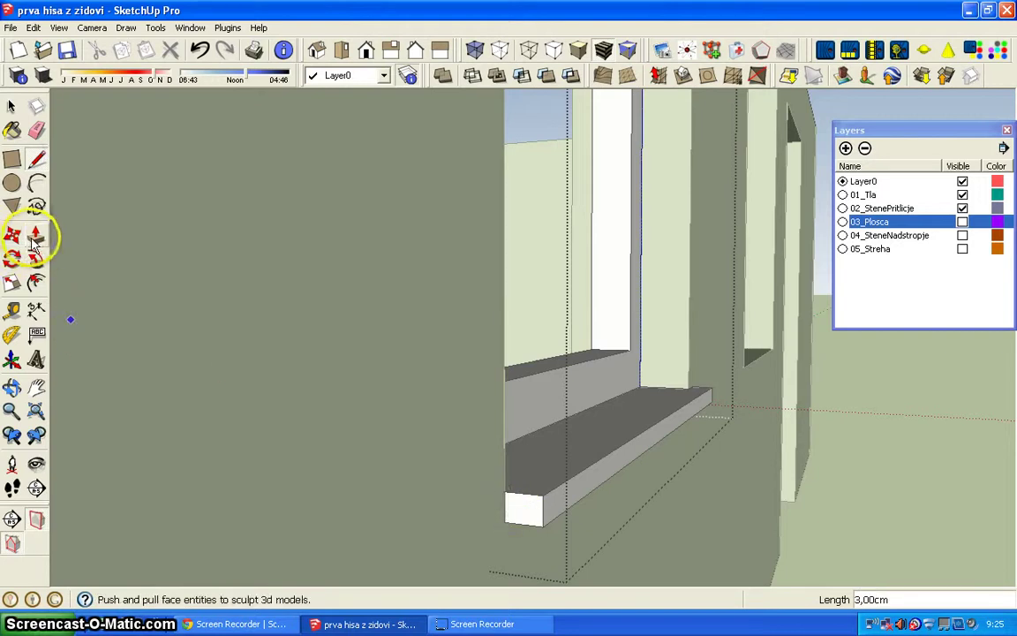
{"action": "left_click", "coordinate": [521, 515]}
{"action": "type", "text": "4"}
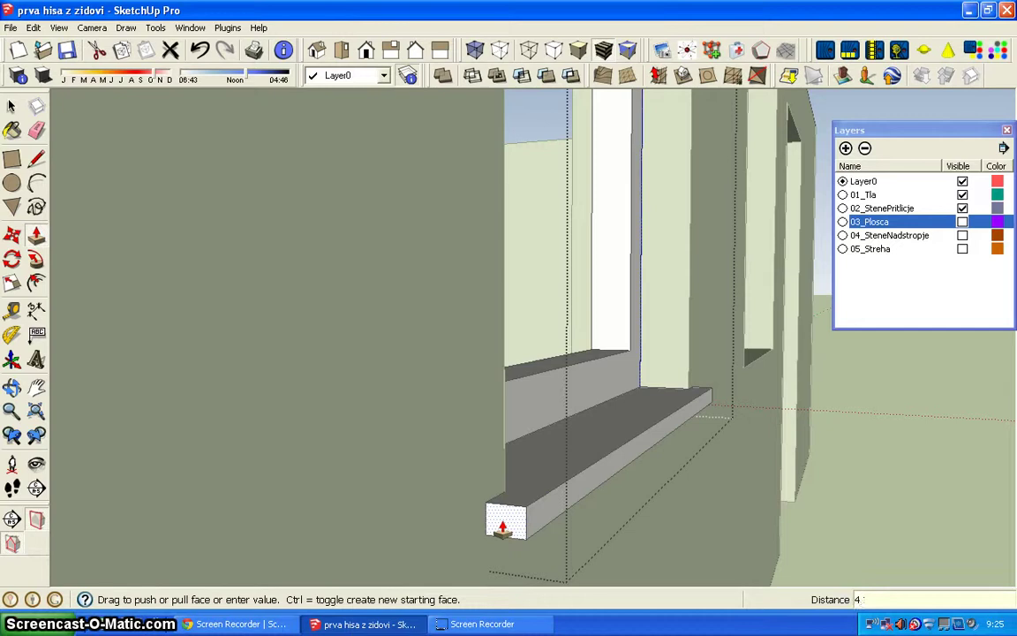
{"action": "key", "text": "Return"}
{"action": "mouse_move", "coordinate": [561, 517]}
{"action": "middle_mouse_down"}
{"action": "mouse_move", "coordinate": [598, 494]}
{"action": "mouse_move", "coordinate": [602, 472]}
{"action": "mouse_move", "coordinate": [495, 484]}
{"action": "mouse_move", "coordinate": [528, 432]}
{"action": "mouse_move", "coordinate": [247, 402]}
{"action": "mouse_move", "coordinate": [238, 352]}
{"action": "mouse_move", "coordinate": [466, 415]}
{"action": "mouse_move", "coordinate": [589, 421]}
{"action": "middle_mouse_up"}
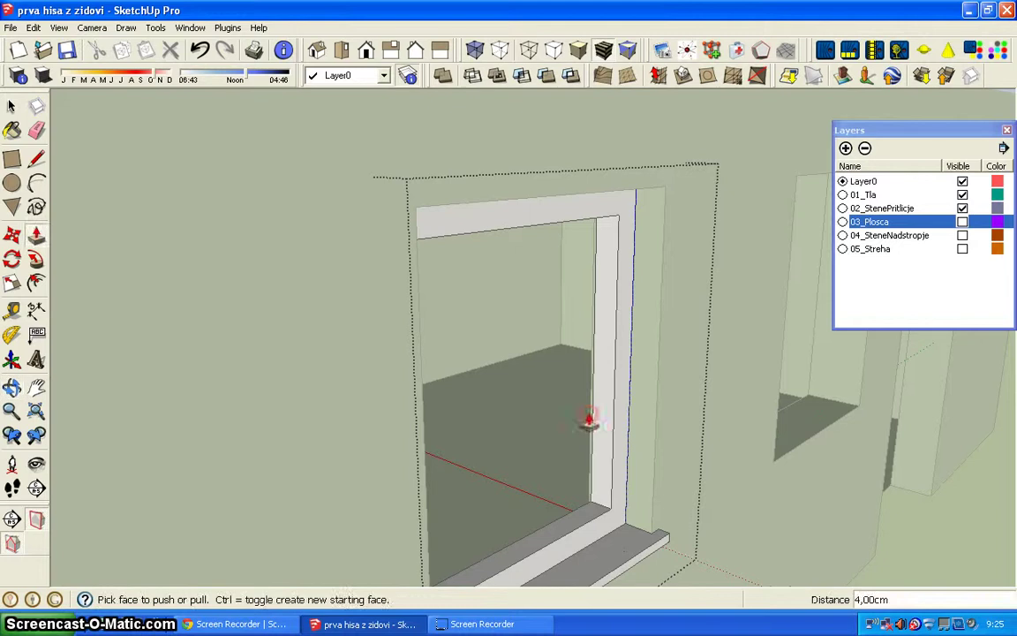
Draw a 91 × 74 cm rectangle between the frame's inner corners as the pane
{"action": "left_click", "coordinate": [11, 158]}
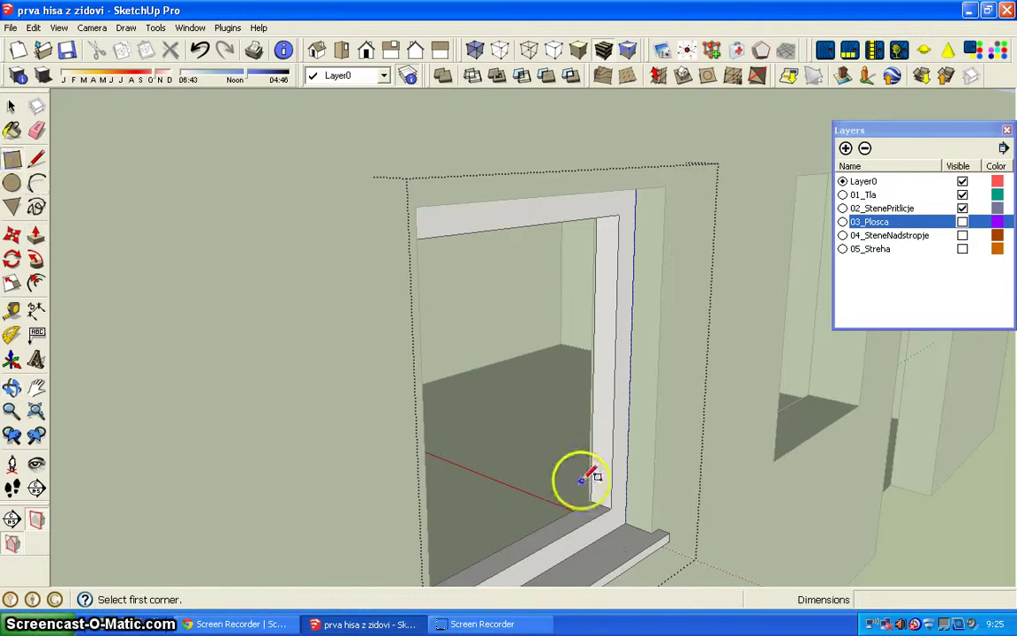
{"action": "scroll", "coordinate": [613, 501], "scroll_direction": "up", "scroll_amount": 1}
{"action": "scroll", "coordinate": [609, 500], "scroll_direction": "up", "scroll_amount": 2}
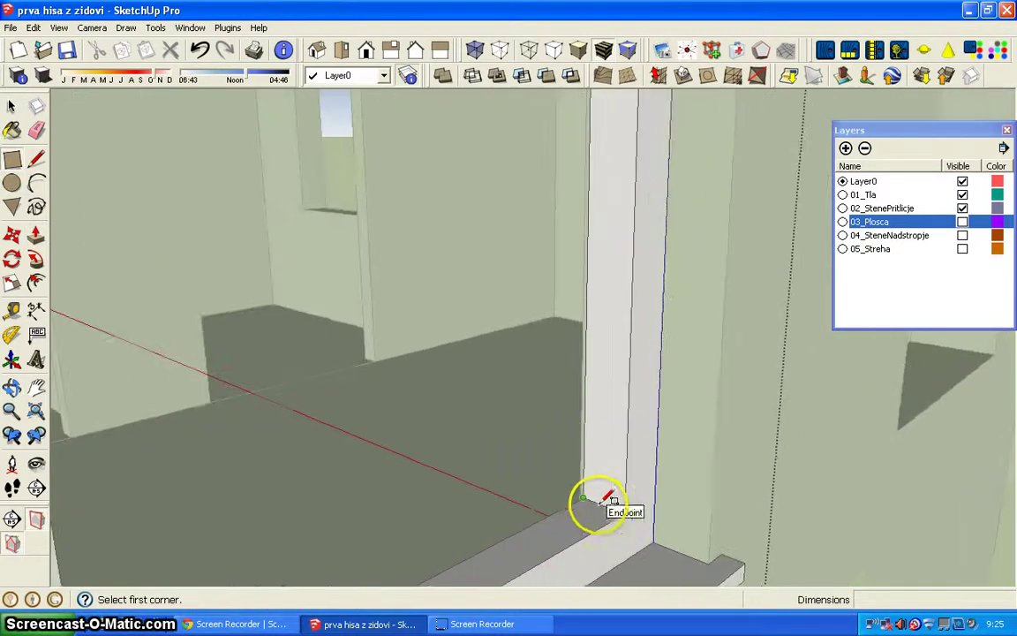
{"action": "left_click", "coordinate": [606, 504]}
{"action": "scroll", "coordinate": [329, 404], "scroll_direction": "down", "scroll_amount": 3}
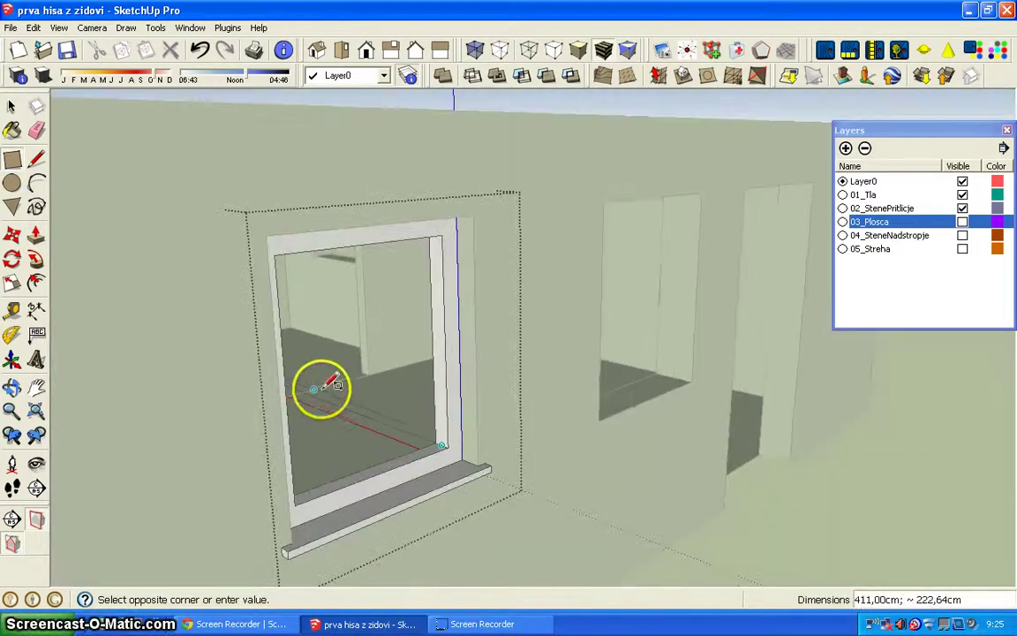
{"action": "mouse_move", "coordinate": [441, 352]}
{"action": "middle_mouse_down"}
{"action": "mouse_move", "coordinate": [426, 325]}
{"action": "mouse_move", "coordinate": [205, 386]}
{"action": "mouse_move", "coordinate": [295, 268]}
{"action": "mouse_move", "coordinate": [155, 182]}
{"action": "mouse_move", "coordinate": [380, 303]}
{"action": "mouse_move", "coordinate": [379, 204]}
{"action": "middle_mouse_up"}
{"action": "scroll", "coordinate": [409, 302], "scroll_direction": "up", "scroll_amount": 3}
{"action": "scroll", "coordinate": [415, 301], "scroll_direction": "up", "scroll_amount": 2}
{"action": "scroll", "coordinate": [417, 292], "scroll_direction": "up", "scroll_amount": 2}
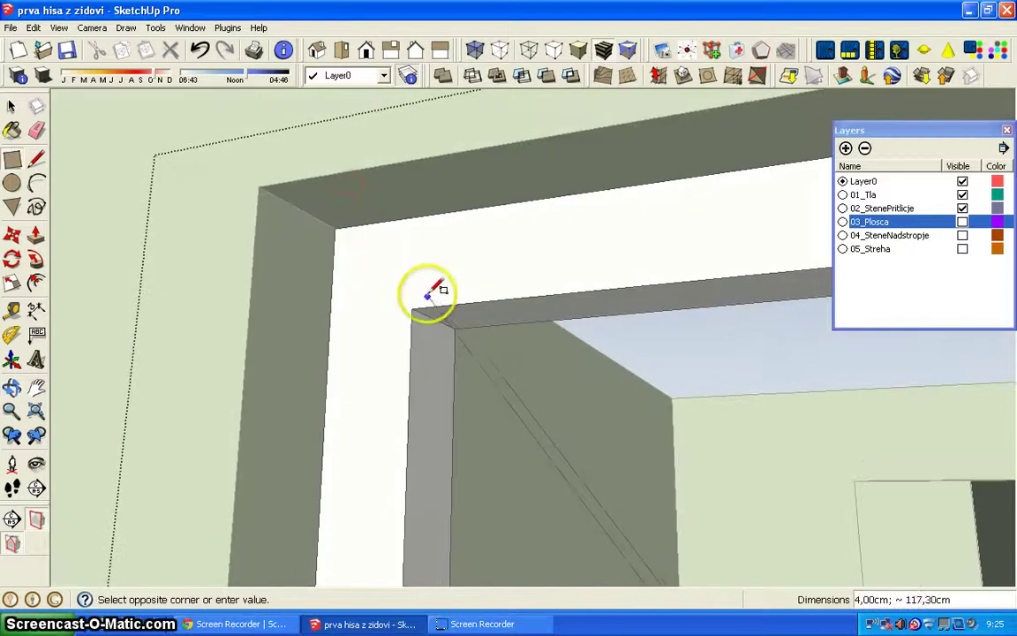
{"action": "left_click", "coordinate": [439, 321]}
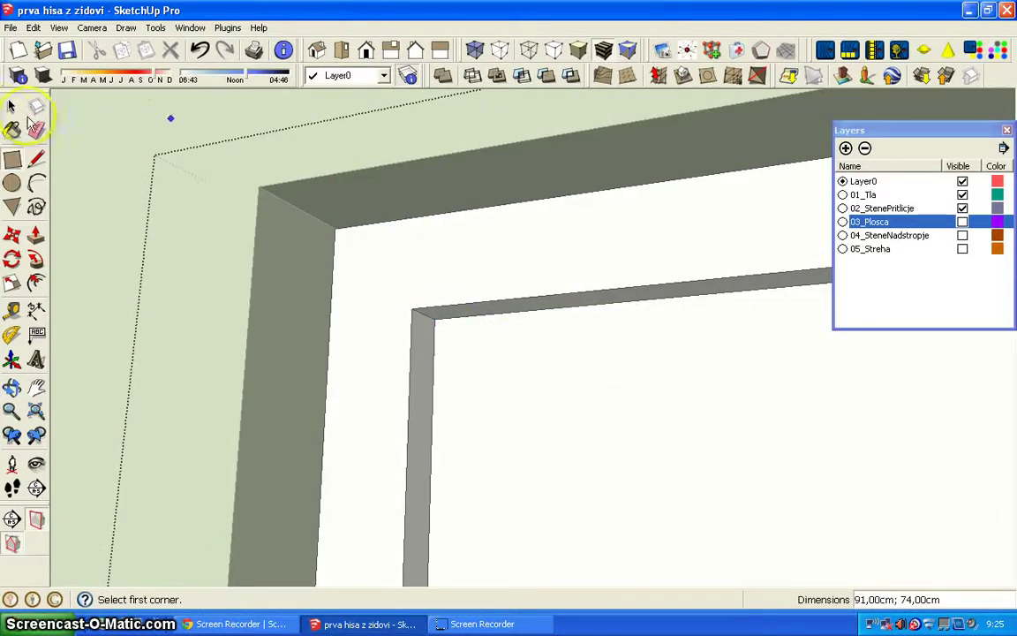
Paint the pane with Translucent_Glass_Blue, then close the Materials panel
{"action": "left_click", "coordinate": [13, 133]}
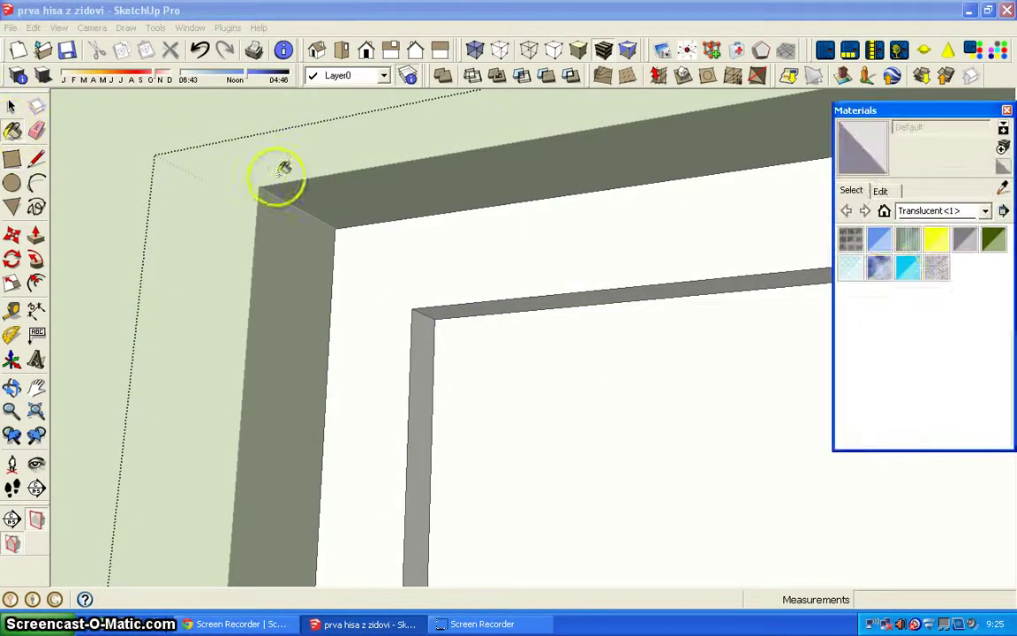
{"action": "left_click", "coordinate": [879, 238]}
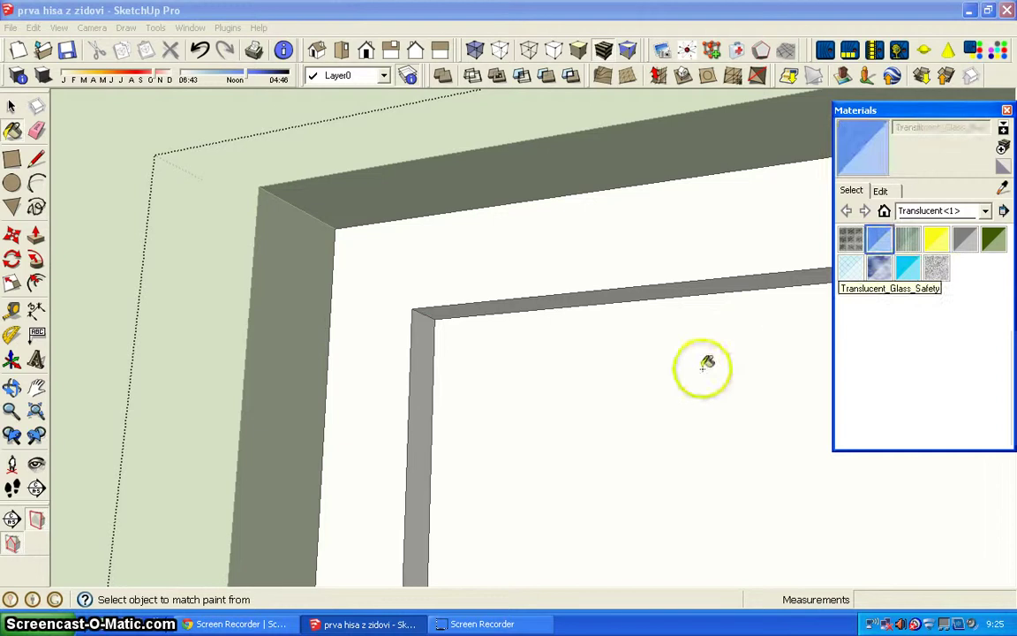
{"action": "left_click", "coordinate": [706, 366]}
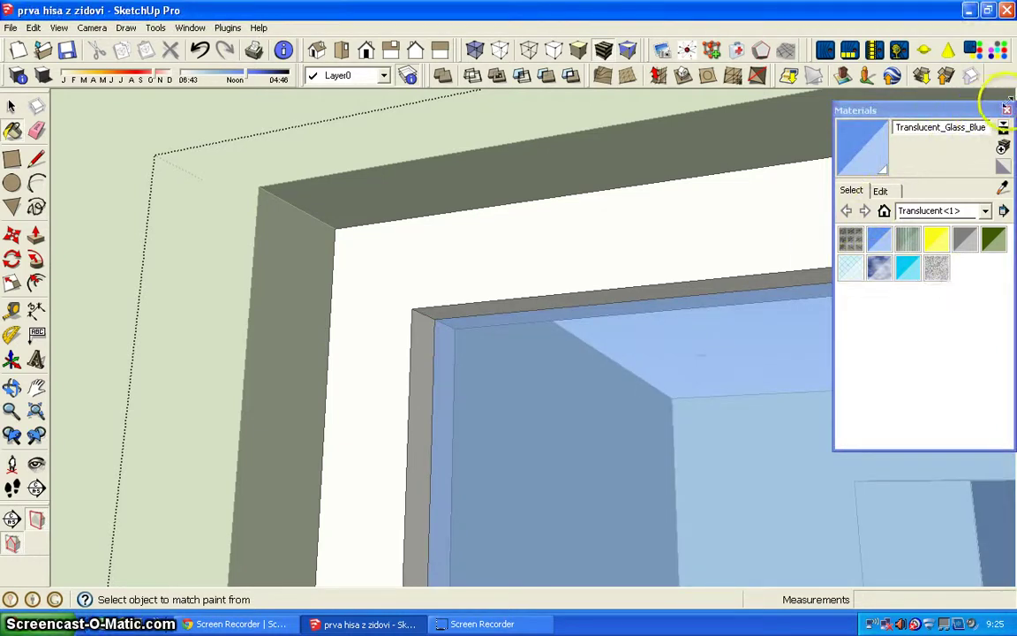
{"action": "left_click", "coordinate": [1008, 110]}
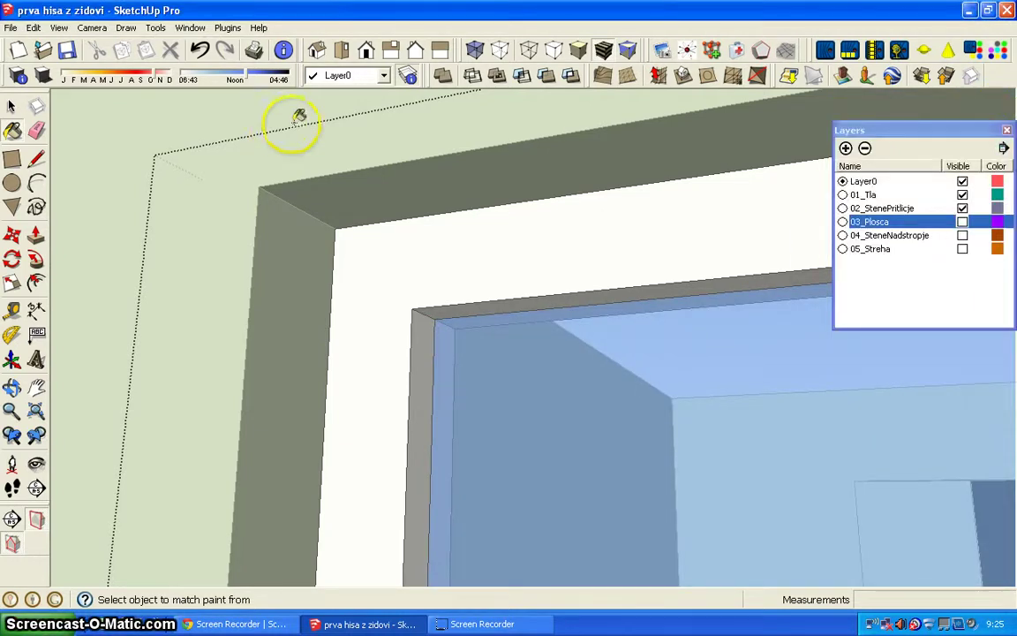
{"action": "scroll", "coordinate": [221, 203], "scroll_direction": "down", "scroll_amount": 2}
{"action": "scroll", "coordinate": [243, 238], "scroll_direction": "down", "scroll_amount": 3}
{"action": "scroll", "coordinate": [283, 318], "scroll_direction": "down", "scroll_amount": 3}
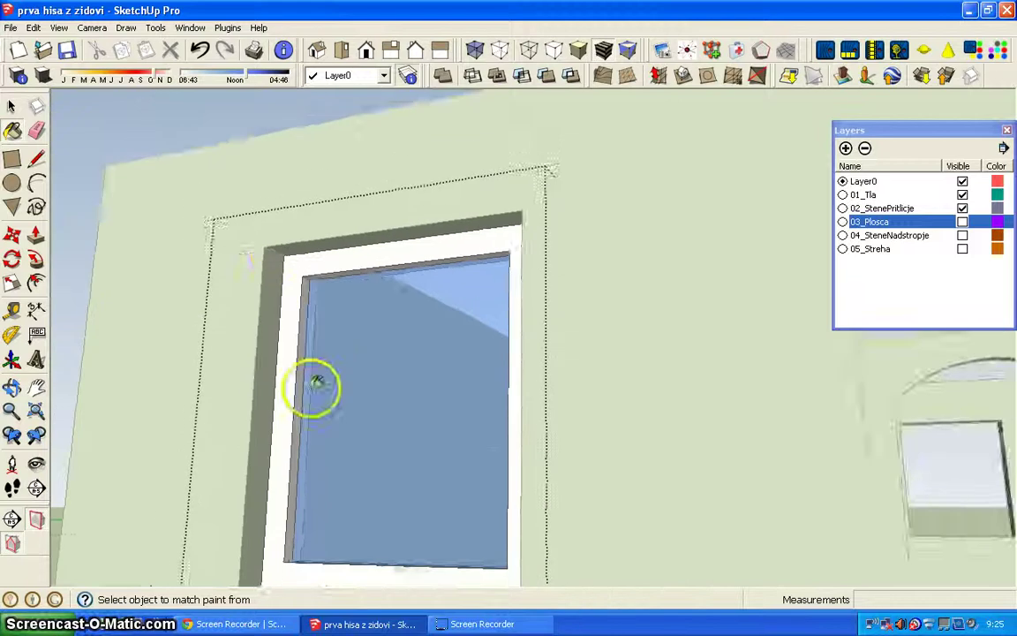
{"action": "scroll", "coordinate": [314, 393], "scroll_direction": "down", "scroll_amount": 2}
{"action": "left_click", "coordinate": [11, 106]}
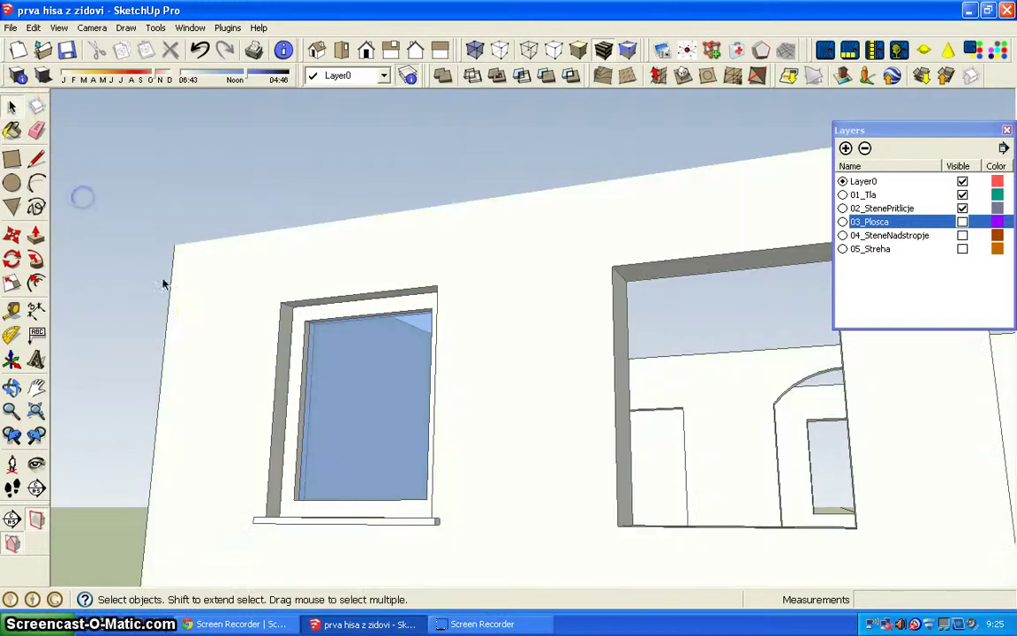
Copy the glazed window into the next opening further along the wall
{"action": "middle_click_drag", "start_coordinate": [163, 283], "coordinate": [250, 426]}
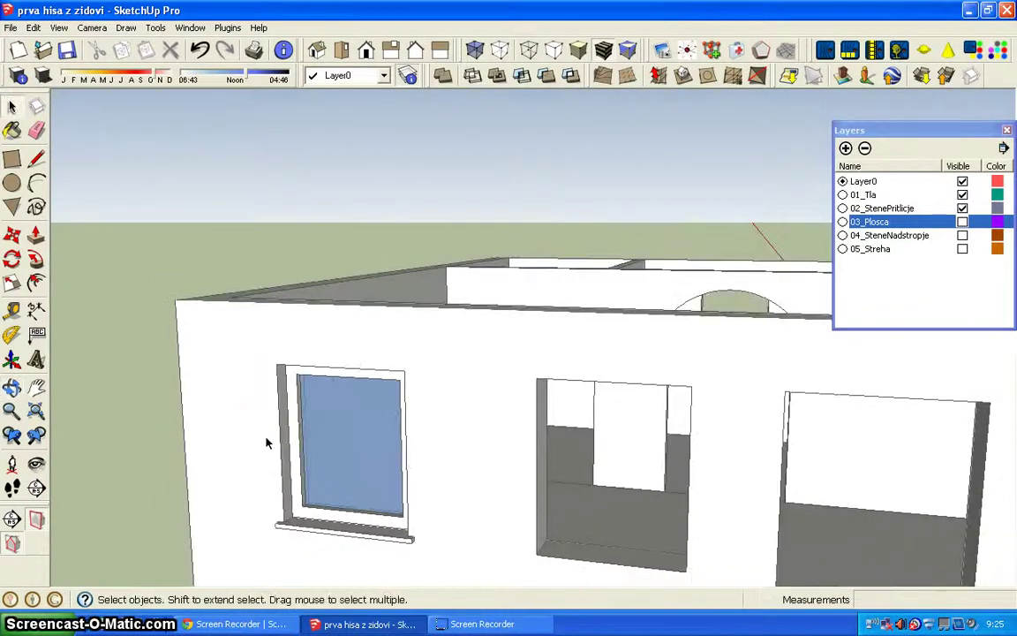
{"action": "left_click", "coordinate": [294, 424]}
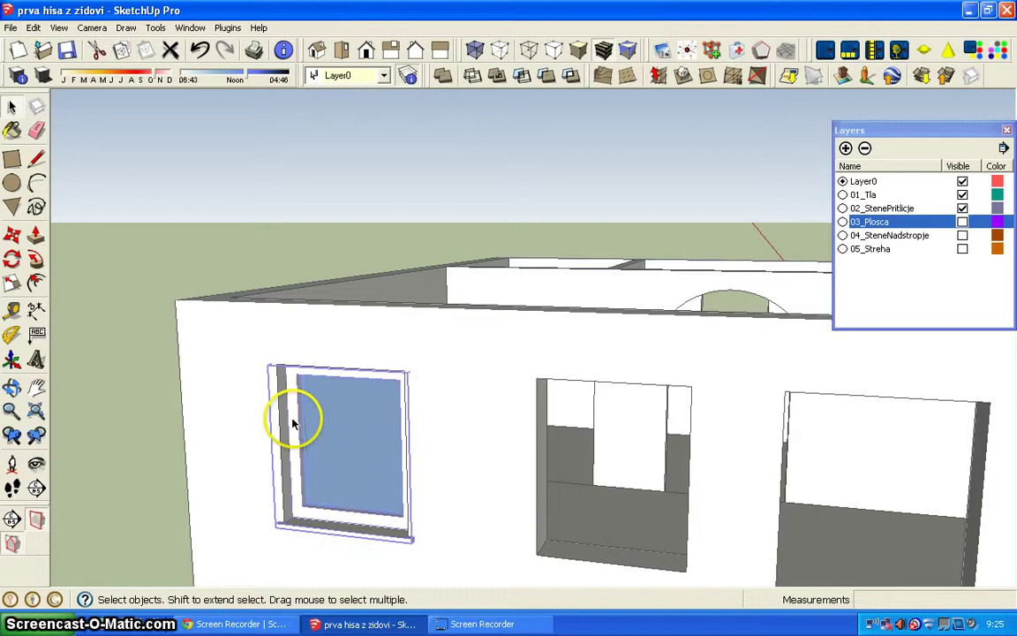
{"action": "left_click", "coordinate": [13, 239]}
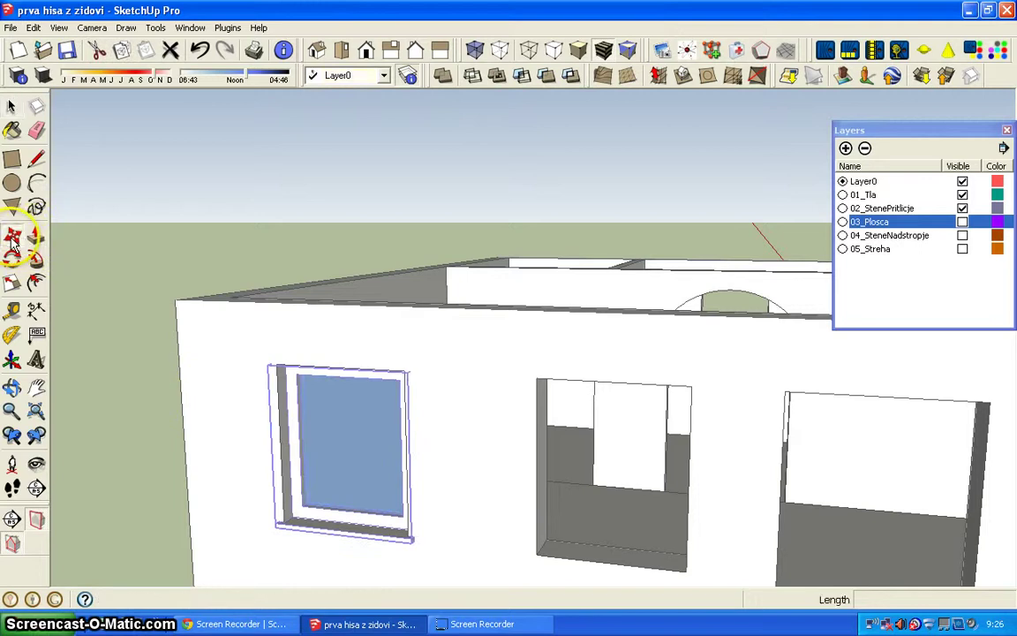
{"action": "scroll", "coordinate": [341, 398], "scroll_direction": "up", "scroll_amount": 2}
{"action": "scroll", "coordinate": [336, 393], "scroll_direction": "up", "scroll_amount": 2}
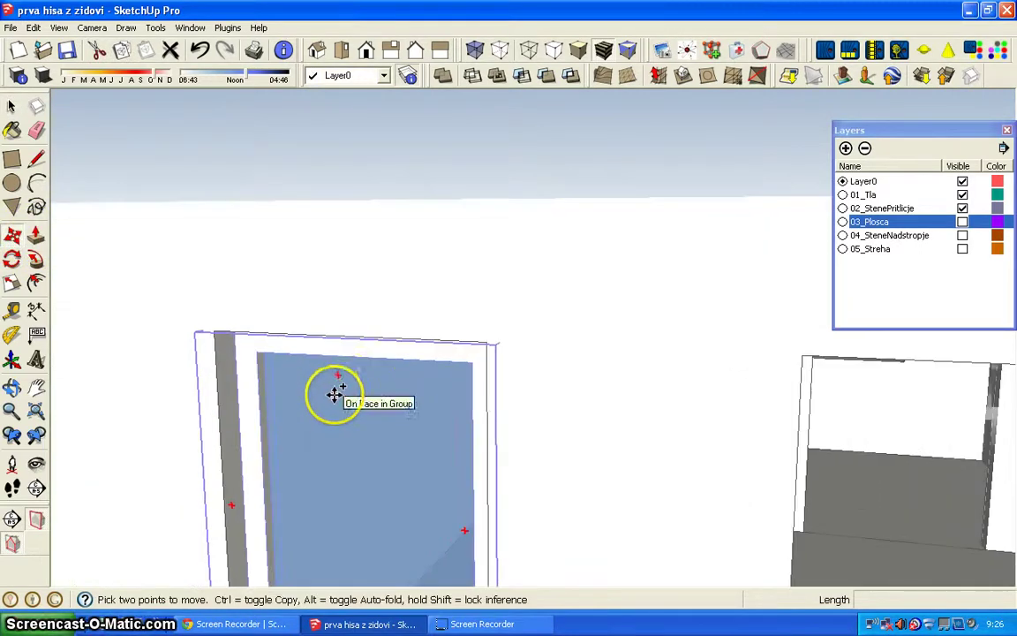
{"action": "left_click", "coordinate": [487, 342], "text": "ctrl"}
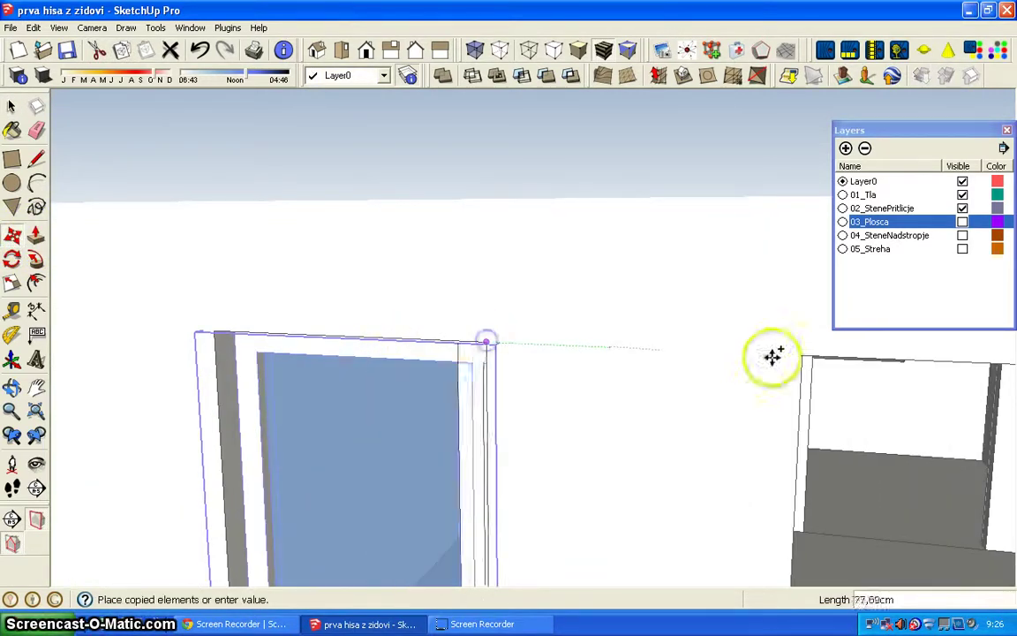
{"action": "middle_click_drag", "start_coordinate": [869, 369], "coordinate": [580, 324]}
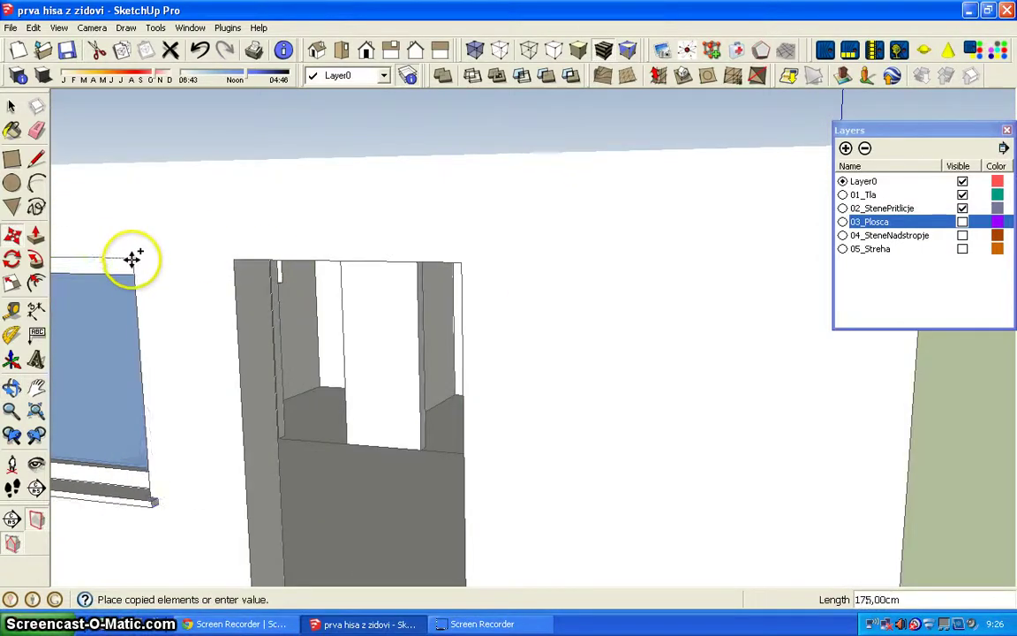
{"action": "left_click", "coordinate": [132, 261]}
Start another copy from the window's top corner and carry it away from the house
{"action": "middle_click_drag", "start_coordinate": [177, 341], "coordinate": [512, 262]}
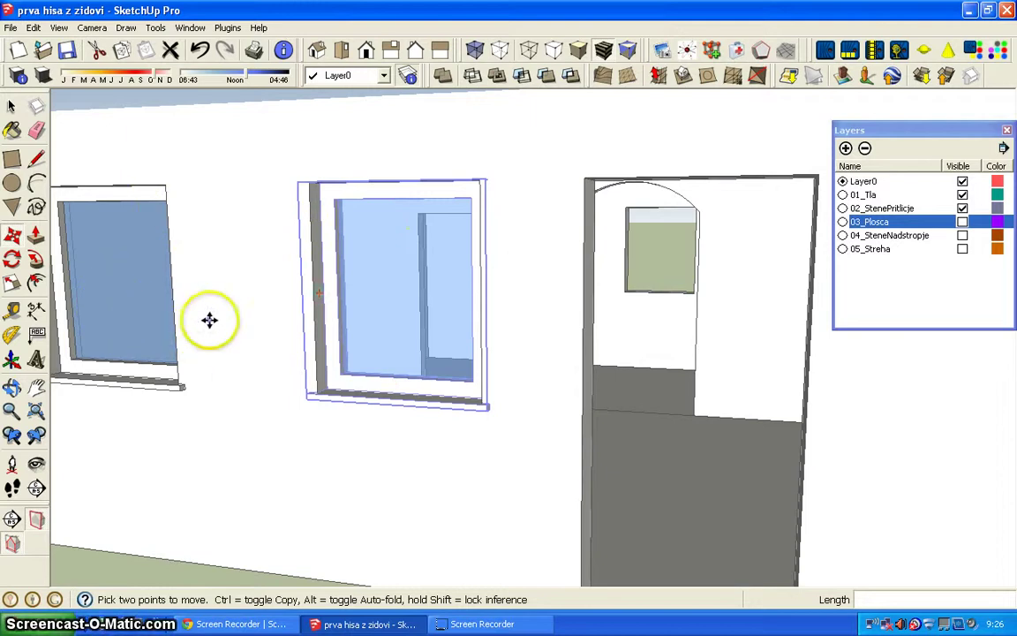
{"action": "left_click", "coordinate": [309, 182], "text": "ctrl"}
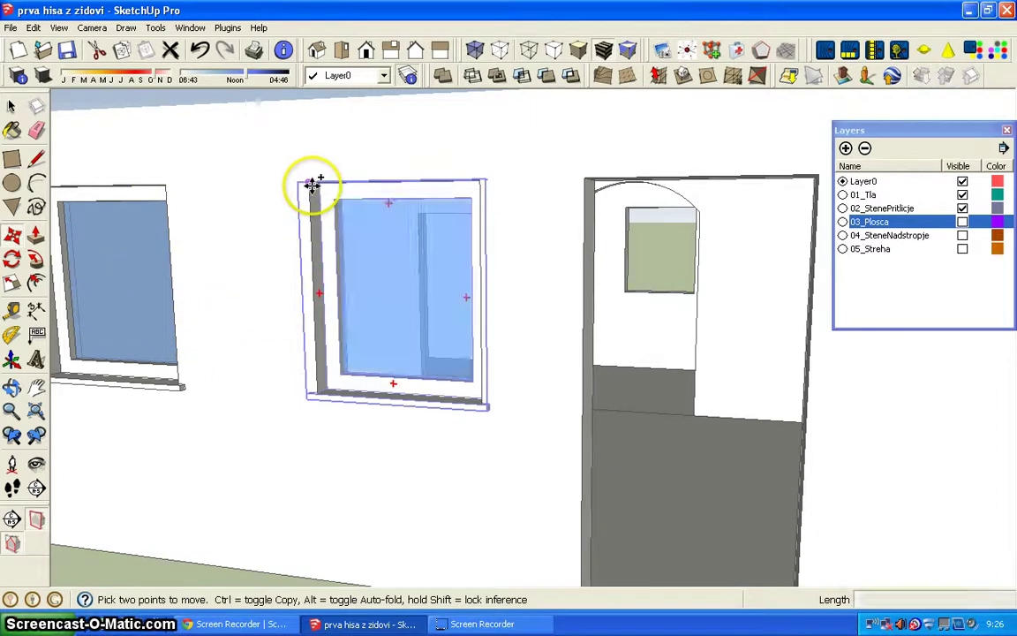
{"action": "scroll", "coordinate": [616, 201], "scroll_direction": "down", "scroll_amount": 3}
{"action": "middle_click_drag", "start_coordinate": [681, 216], "coordinate": [370, 318]}
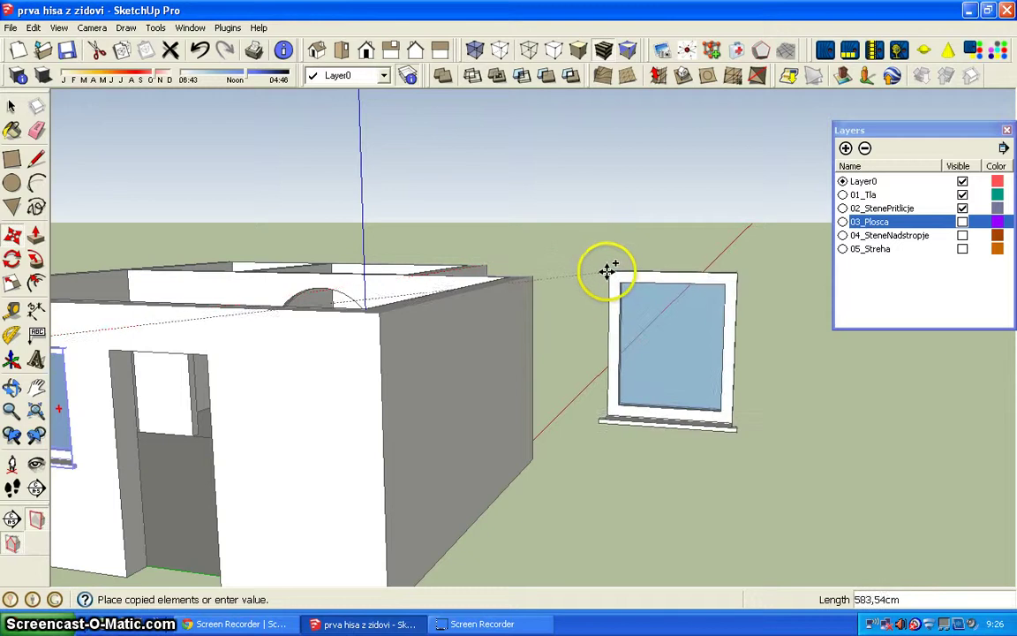
Drop the window copy beside the house and collapse the Layers panel
{"action": "mouse_move", "coordinate": [606, 270]}
{"action": "middle_mouse_down"}
{"action": "mouse_move", "coordinate": [588, 318]}
{"action": "mouse_move", "coordinate": [577, 302]}
{"action": "middle_mouse_up"}
{"action": "left_click", "coordinate": [583, 276]}
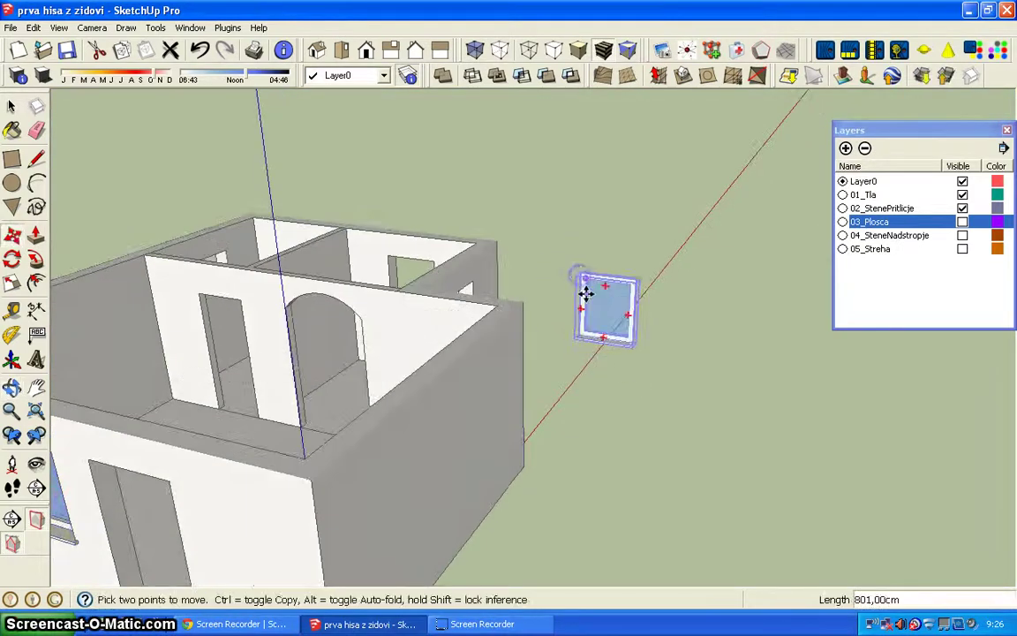
{"action": "scroll", "coordinate": [592, 297], "scroll_direction": "up", "scroll_amount": 2}
{"action": "scroll", "coordinate": [591, 297], "scroll_direction": "up", "scroll_amount": 2}
{"action": "middle_click_drag", "start_coordinate": [590, 298], "coordinate": [422, 367]}
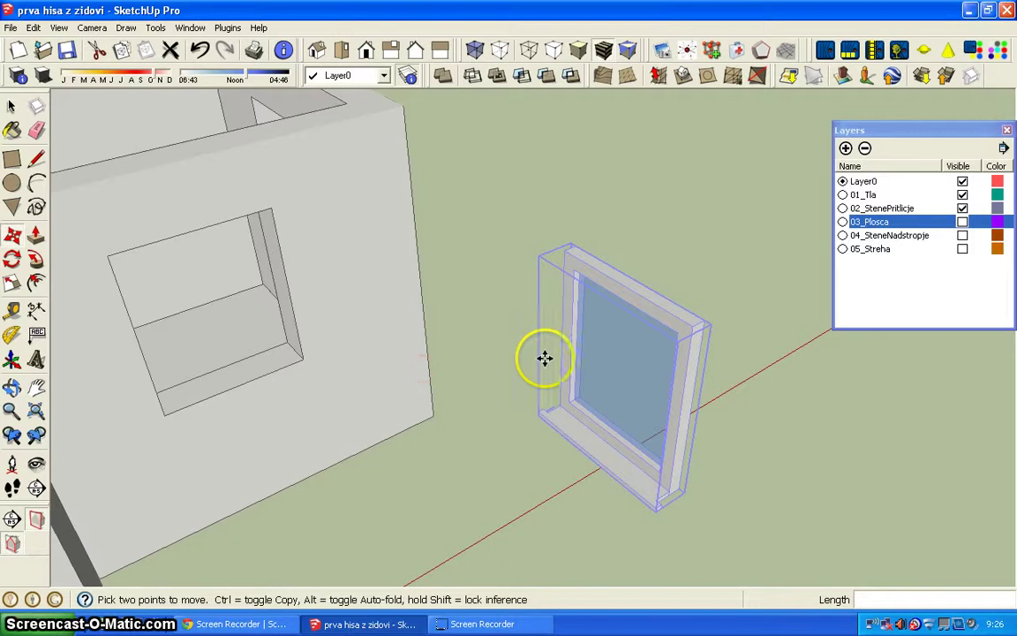
{"action": "left_click", "coordinate": [937, 132]}
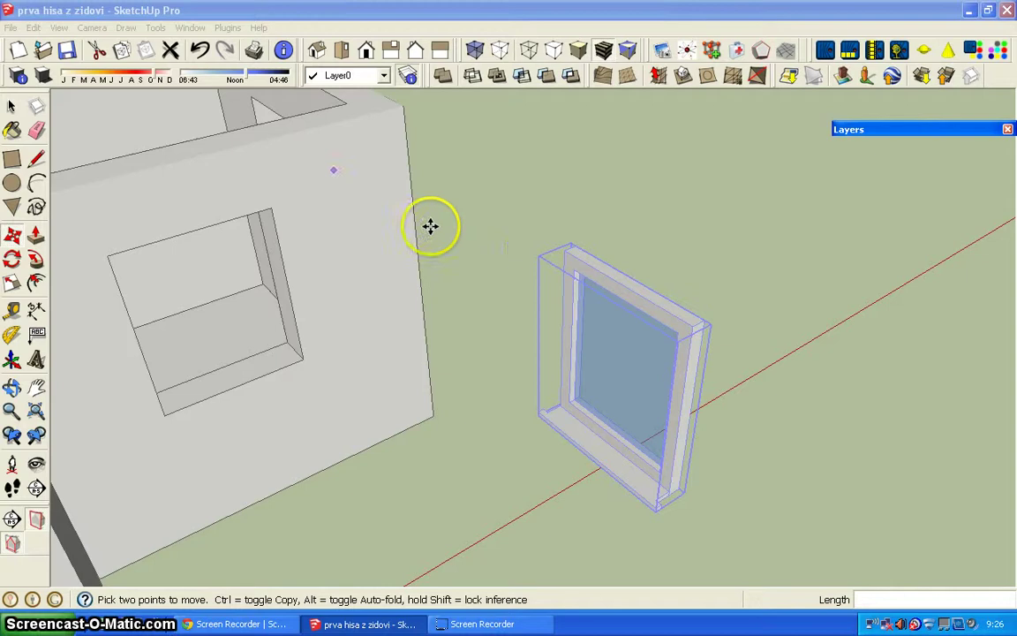
Rotate the loose window 90° about its base edge
{"action": "left_click", "coordinate": [12, 259]}
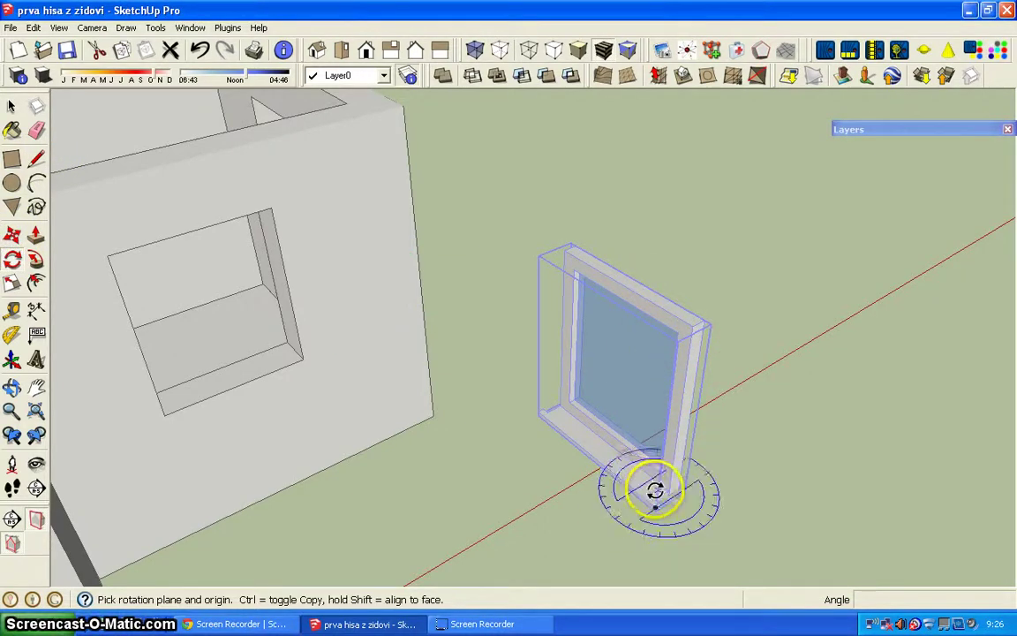
{"action": "left_click_drag", "start_coordinate": [655, 502], "coordinate": [540, 425]}
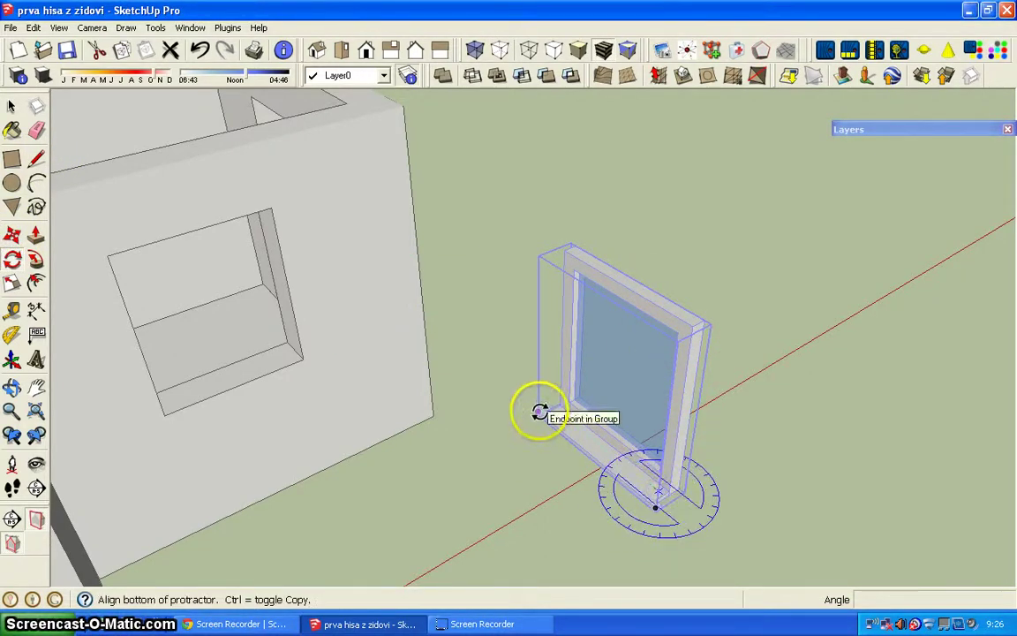
{"action": "left_click", "coordinate": [540, 413]}
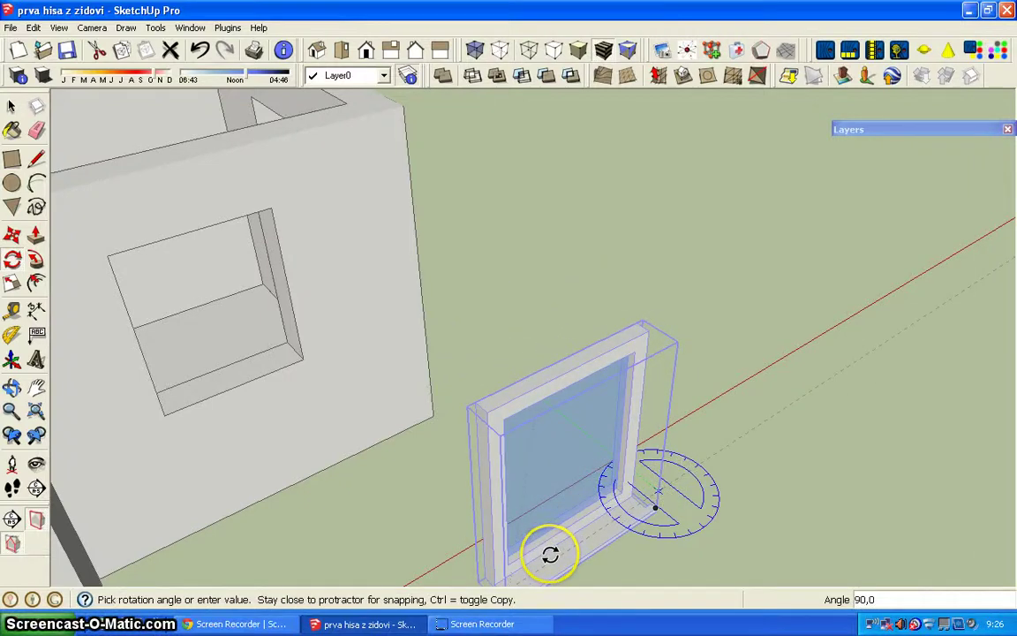
{"action": "left_click", "coordinate": [538, 527]}
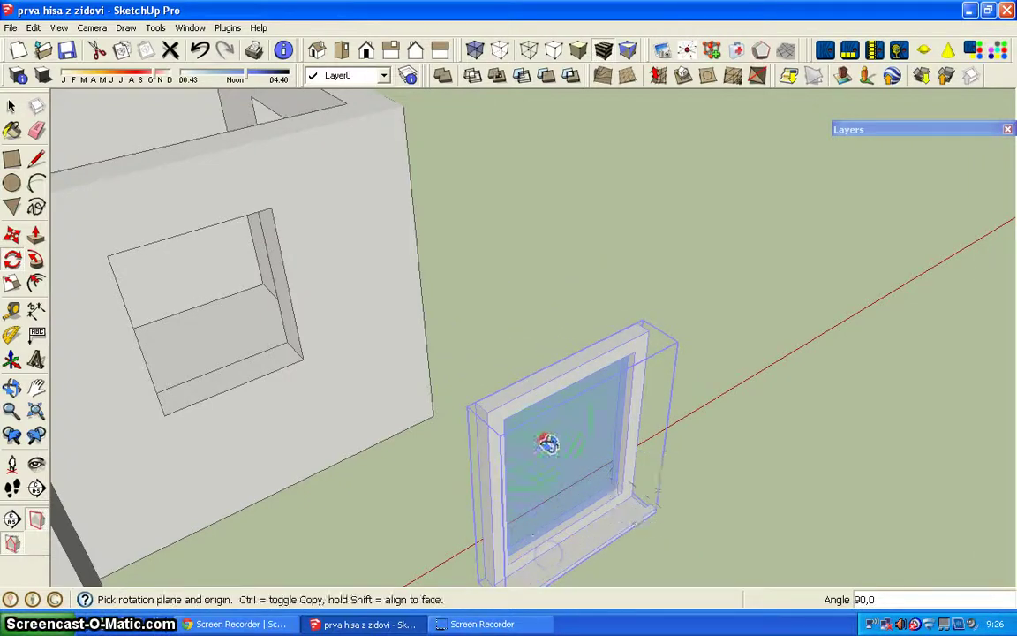
{"action": "middle_click_drag", "start_coordinate": [545, 441], "coordinate": [399, 394]}
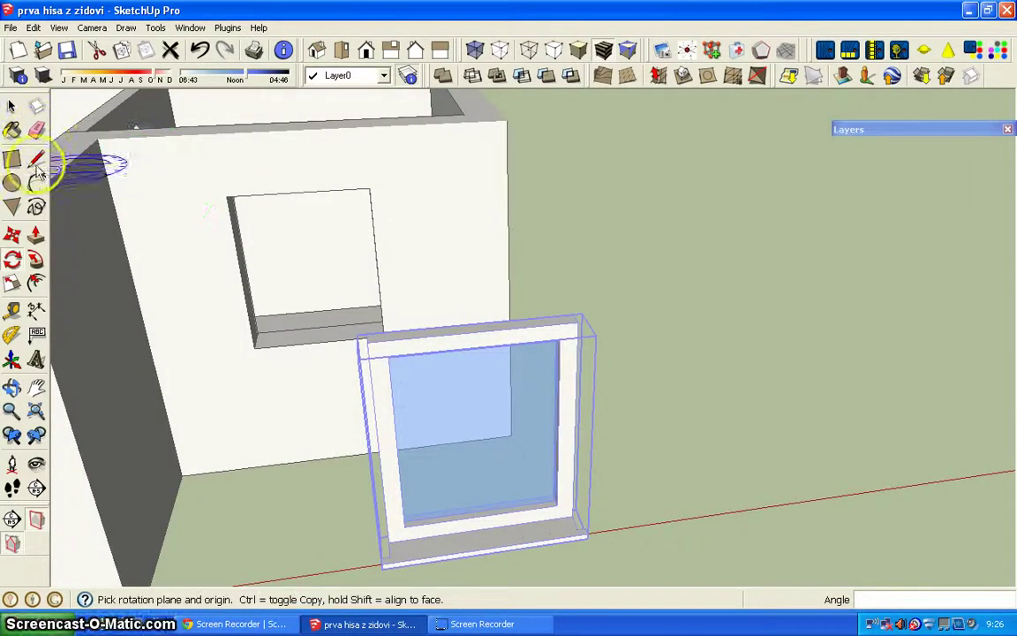
{"action": "left_click", "coordinate": [12, 234]}
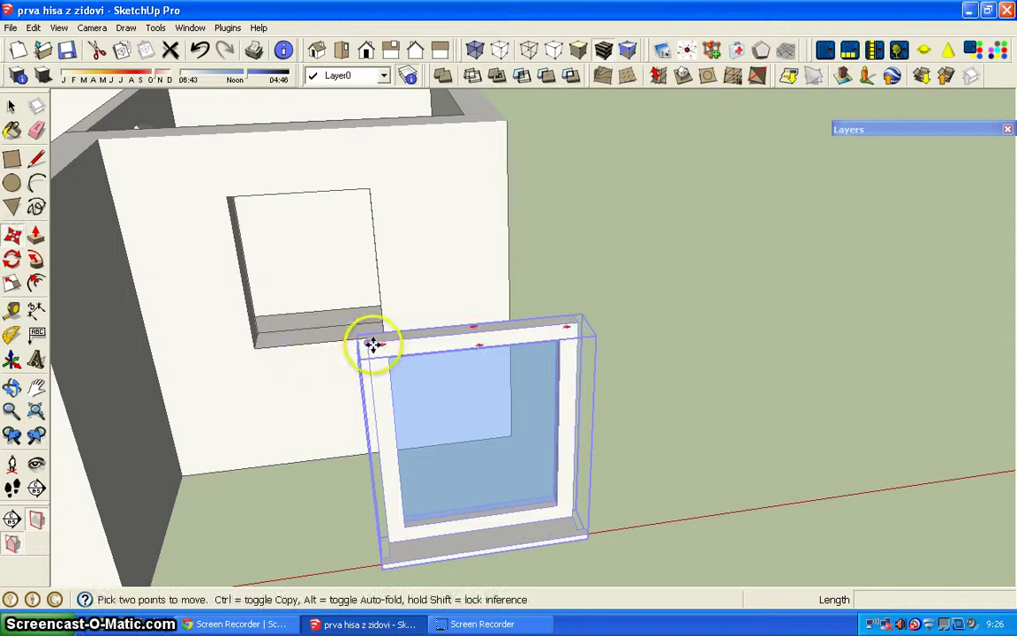
Place the rotated window into the side wall's opening
{"action": "left_click", "coordinate": [227, 191]}
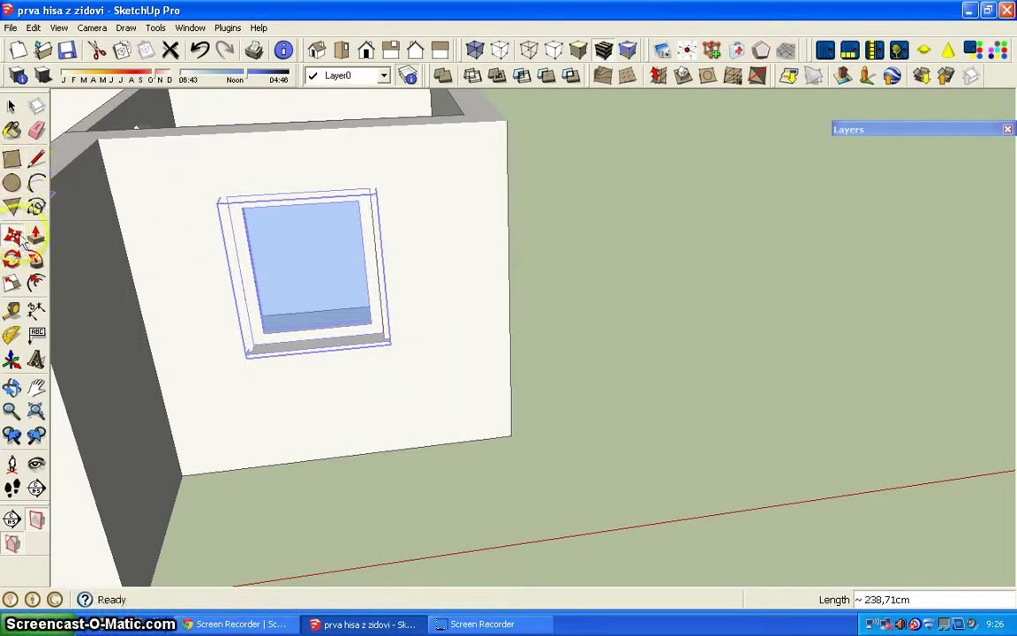
{"action": "scroll", "coordinate": [239, 300], "scroll_direction": "up", "scroll_amount": 1}
{"action": "scroll", "coordinate": [257, 295], "scroll_direction": "up", "scroll_amount": 1}
{"action": "scroll", "coordinate": [256, 294], "scroll_direction": "up", "scroll_amount": 2}
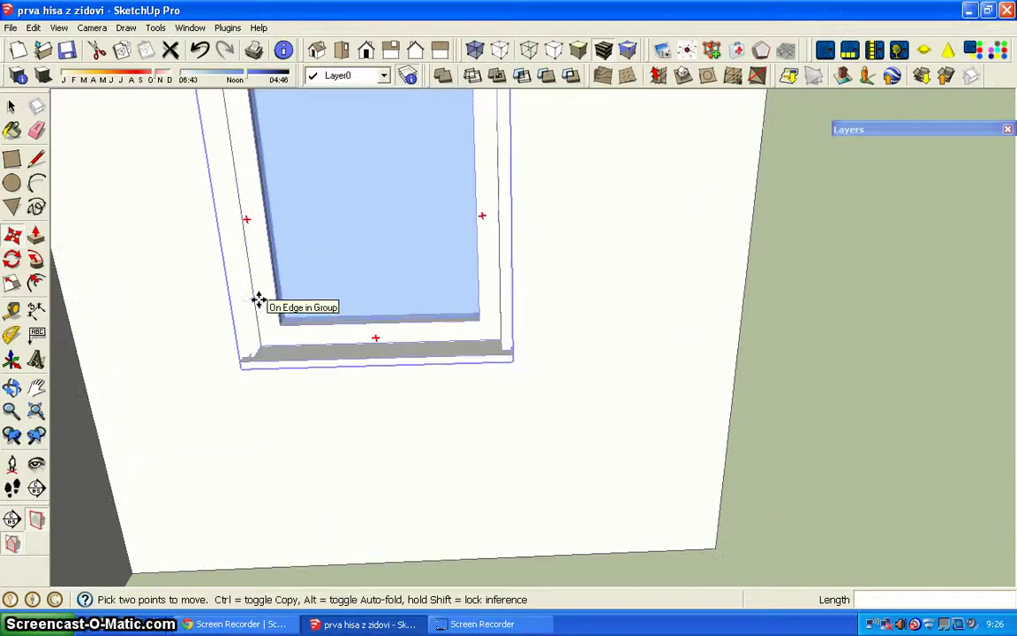
{"action": "scroll", "coordinate": [258, 302], "scroll_direction": "up", "scroll_amount": 1}
{"action": "mouse_move", "coordinate": [258, 300]}
{"action": "middle_mouse_down"}
{"action": "mouse_move", "coordinate": [275, 370]}
{"action": "mouse_move", "coordinate": [263, 386]}
{"action": "middle_mouse_up"}
Shift the window a further 10 cm to seat it in the opening
{"action": "left_click", "coordinate": [260, 387]}
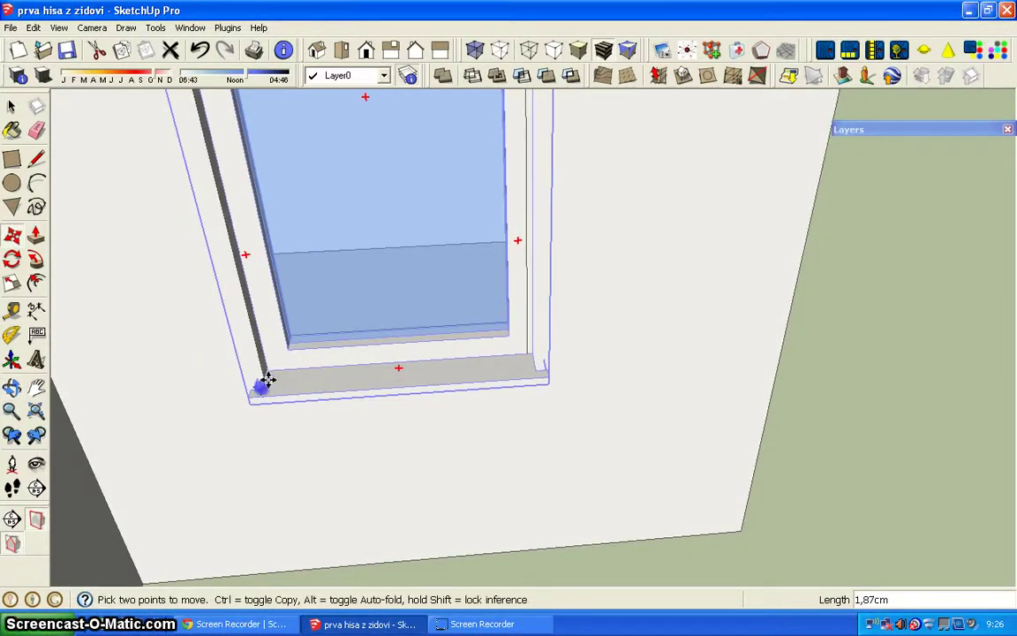
{"action": "type", "text": "10"}
{"action": "key", "text": "Return"}
{"action": "scroll", "coordinate": [275, 407], "scroll_direction": "down", "scroll_amount": 1}
{"action": "scroll", "coordinate": [275, 406], "scroll_direction": "down", "scroll_amount": 2}
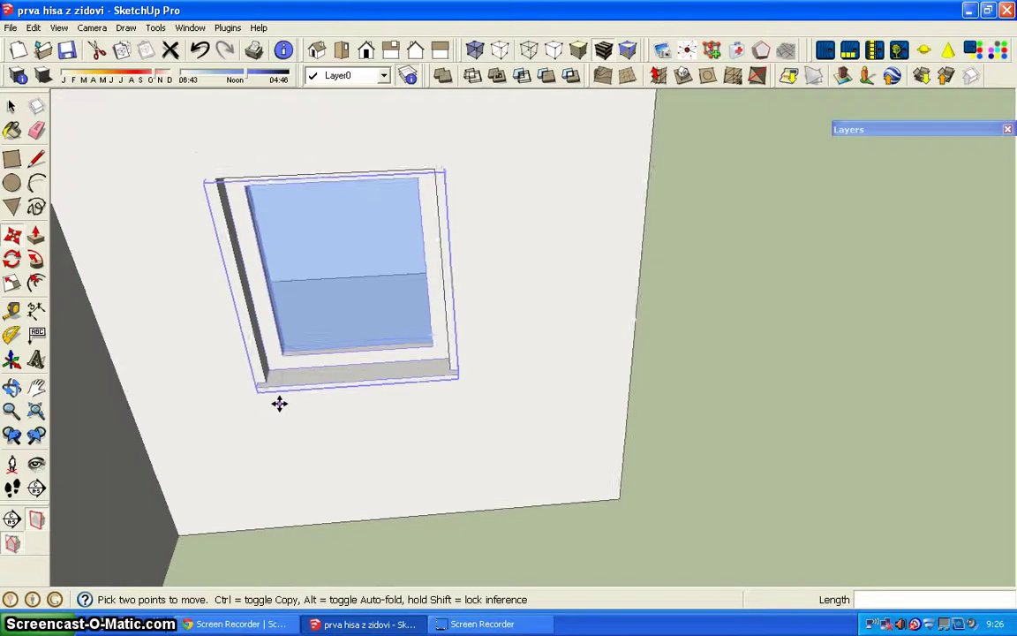
{"action": "scroll", "coordinate": [279, 405], "scroll_direction": "down", "scroll_amount": 2}
{"action": "scroll", "coordinate": [281, 402], "scroll_direction": "down", "scroll_amount": 2}
{"action": "left_click", "coordinate": [348, 367]}
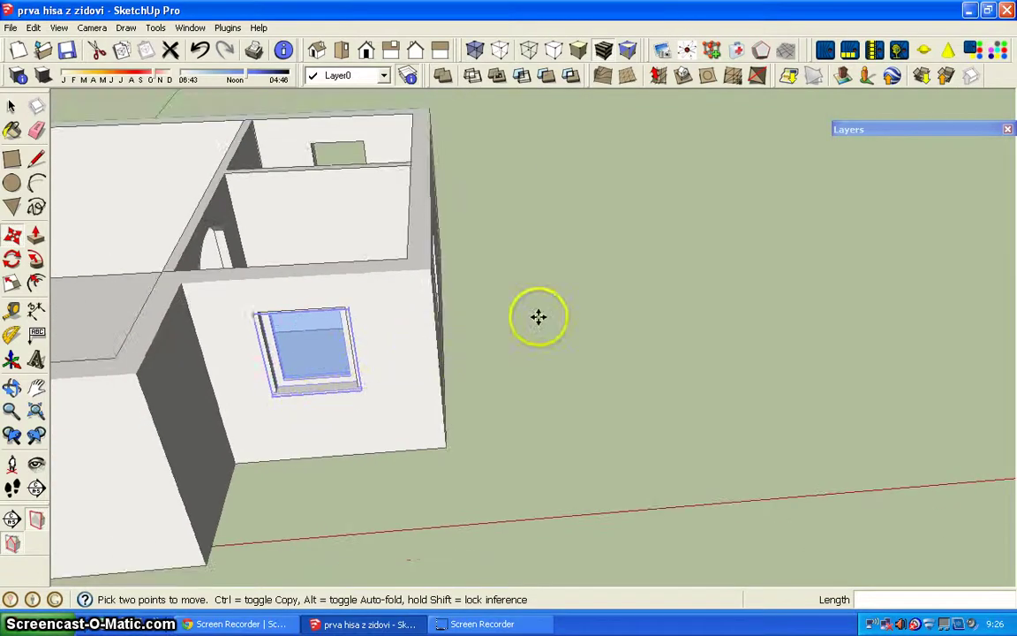
{"action": "middle_click_drag", "start_coordinate": [534, 318], "coordinate": [389, 333]}
{"action": "mouse_move", "coordinate": [466, 329]}
{"action": "middle_mouse_down"}
{"action": "mouse_move", "coordinate": [431, 350]}
{"action": "mouse_move", "coordinate": [400, 329]}
{"action": "middle_mouse_up"}
Ctrl-copy the window over to the neighbouring wall's opening
{"action": "left_click_drag", "start_coordinate": [326, 263], "coordinate": [300, 251]}
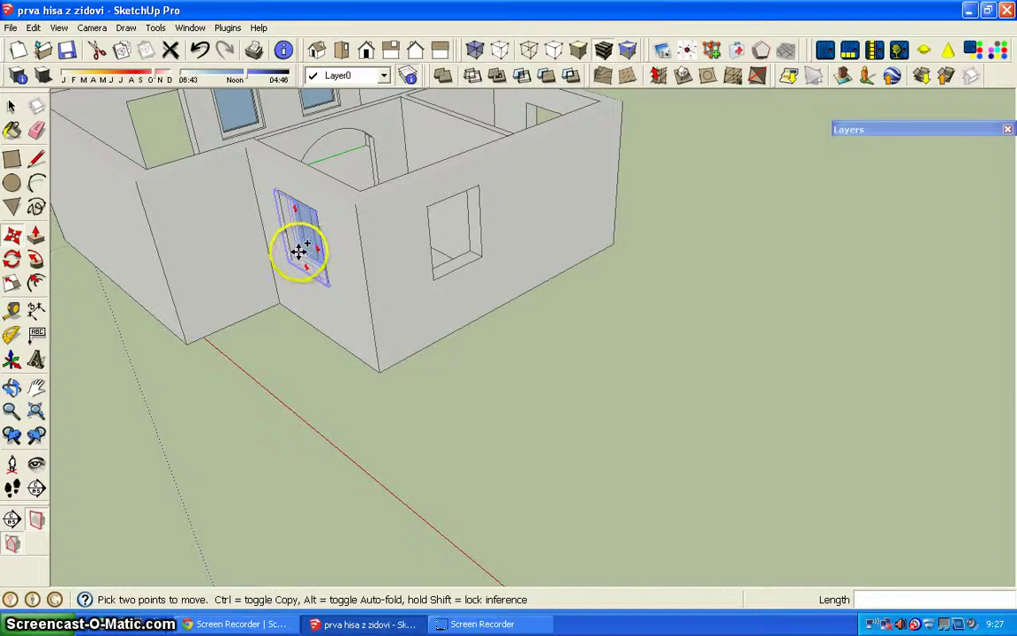
{"action": "scroll", "coordinate": [288, 219], "scroll_direction": "up", "scroll_amount": 3}
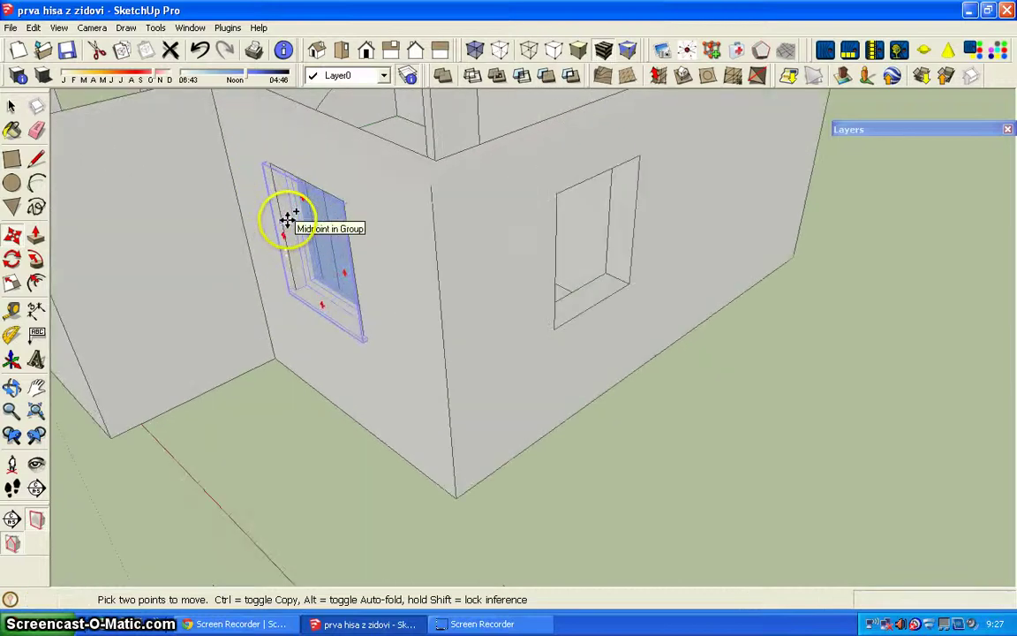
{"action": "left_click", "coordinate": [268, 157]}
{"action": "key", "text": "ctrl"}
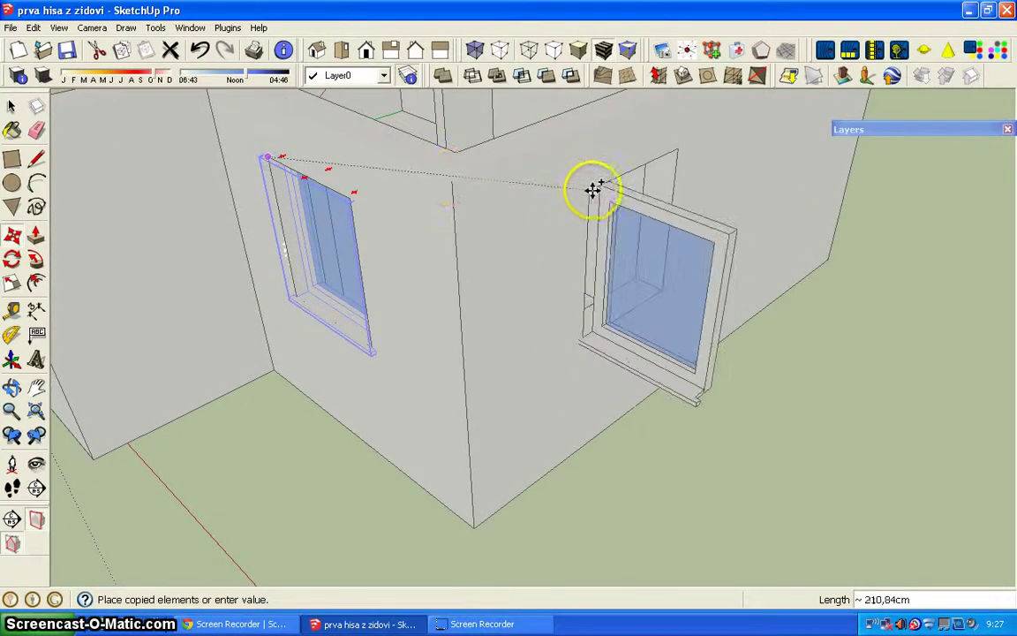
{"action": "left_click", "coordinate": [588, 194]}
{"action": "mouse_move", "coordinate": [586, 268]}
{"action": "middle_mouse_down"}
{"action": "mouse_move", "coordinate": [585, 318]}
{"action": "mouse_move", "coordinate": [561, 340]}
{"action": "middle_mouse_up"}
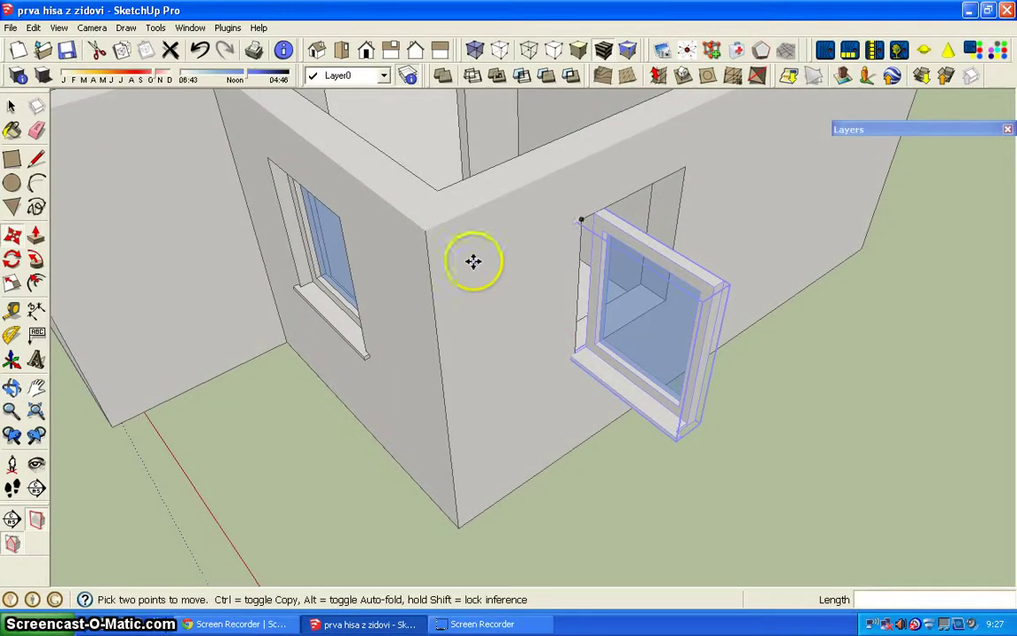
Rotate the copied window 90° about its edge
{"action": "left_click", "coordinate": [13, 259]}
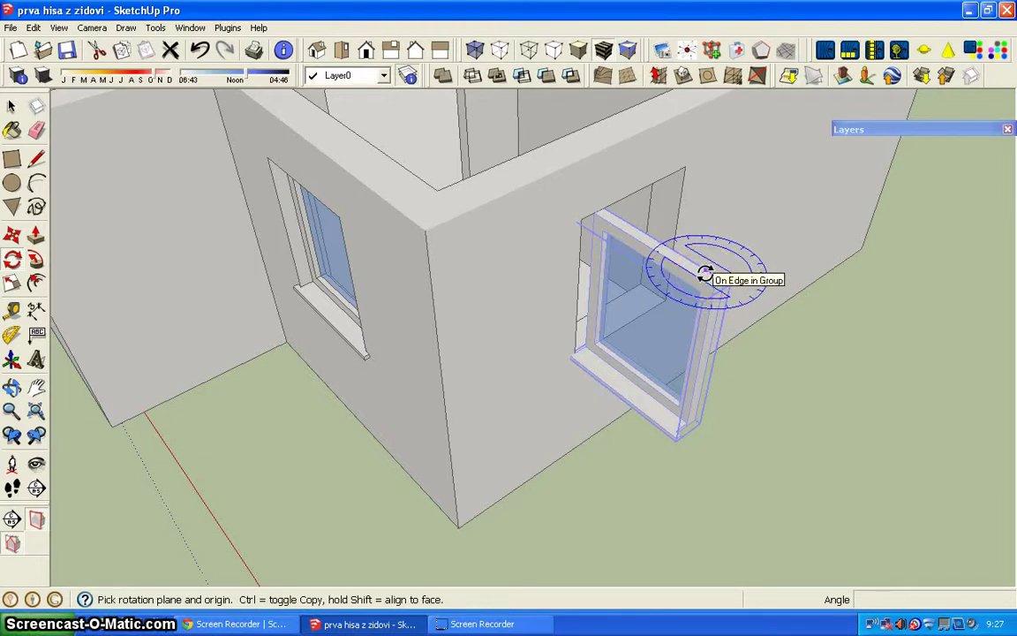
{"action": "left_click_drag", "start_coordinate": [705, 275], "coordinate": [630, 241]}
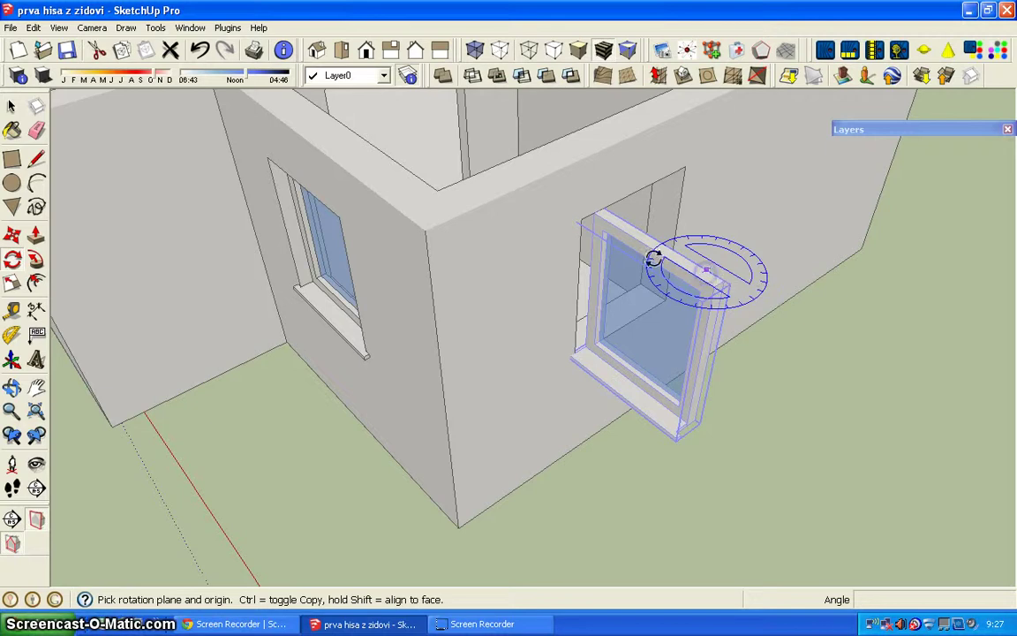
{"action": "left_click", "coordinate": [630, 227]}
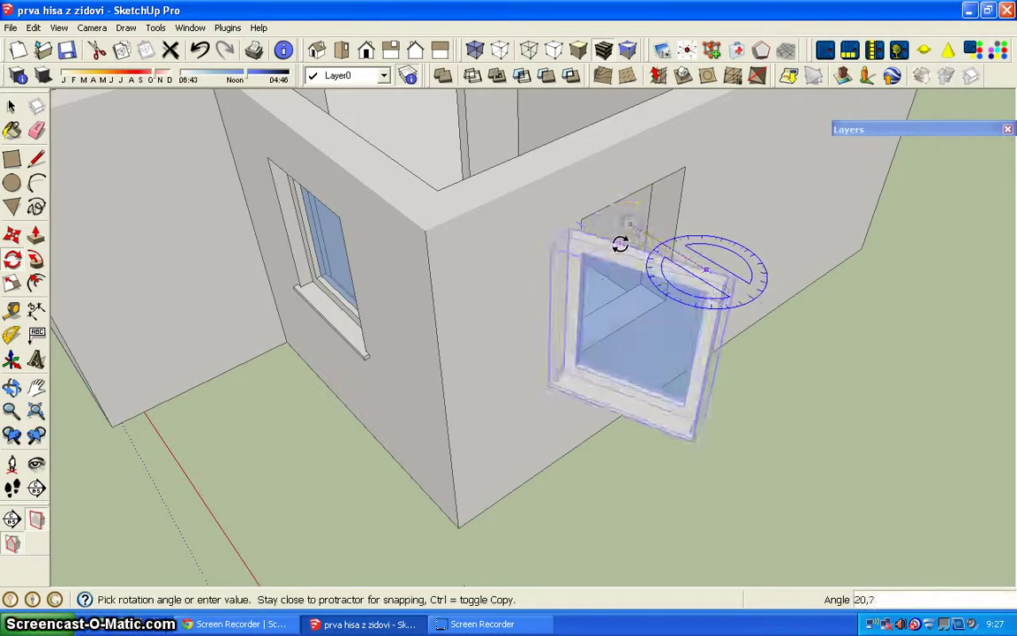
{"action": "left_click", "coordinate": [618, 334]}
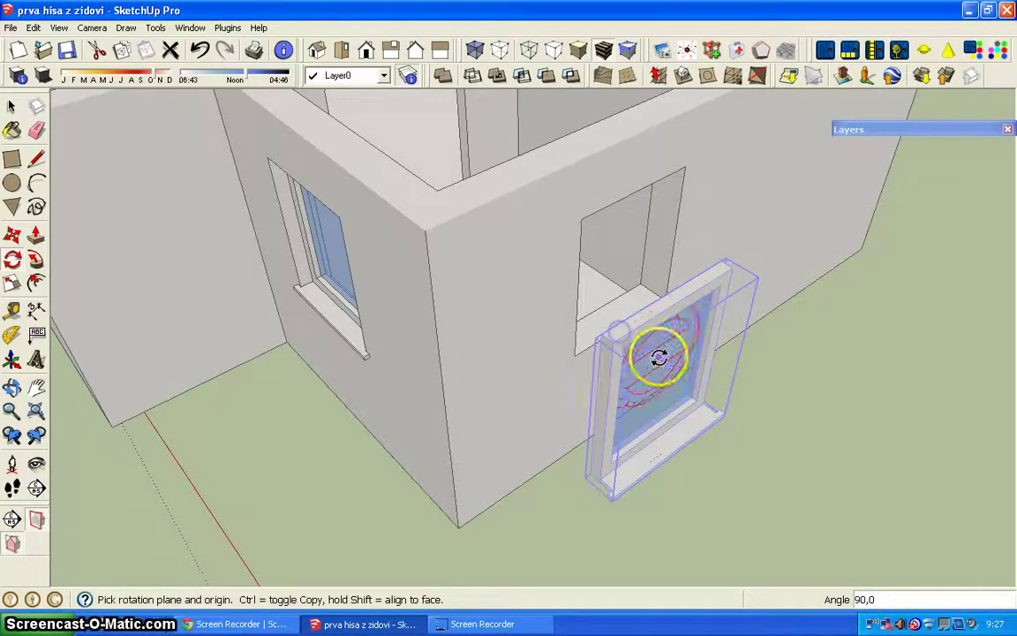
{"action": "middle_click_drag", "start_coordinate": [656, 357], "coordinate": [427, 297]}
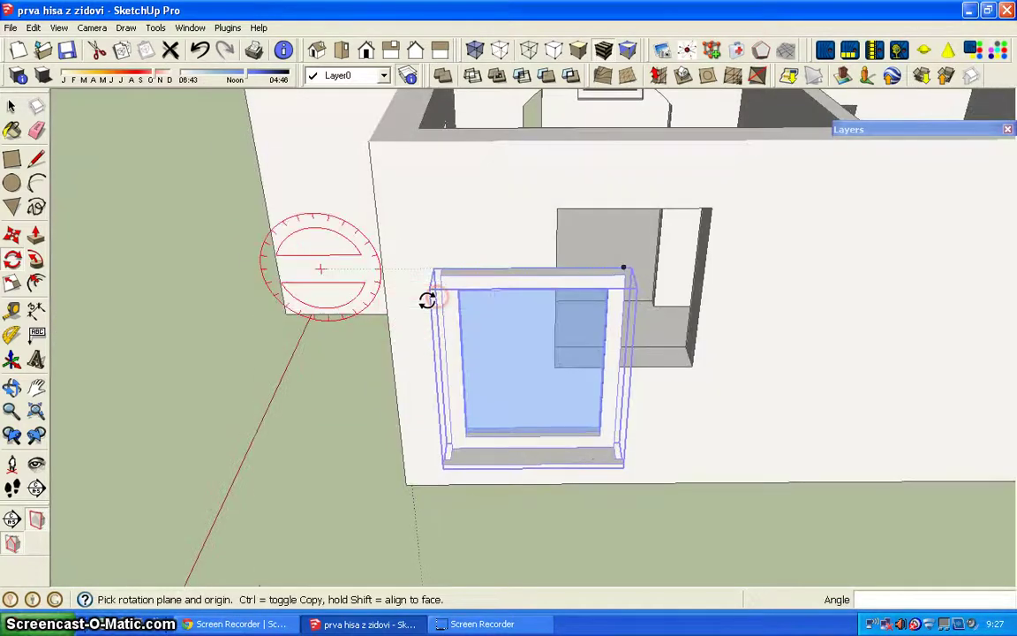
Move the rotated copy up into the wall opening
{"action": "left_click", "coordinate": [11, 235]}
{"action": "left_click_drag", "start_coordinate": [456, 267], "coordinate": [559, 210]}
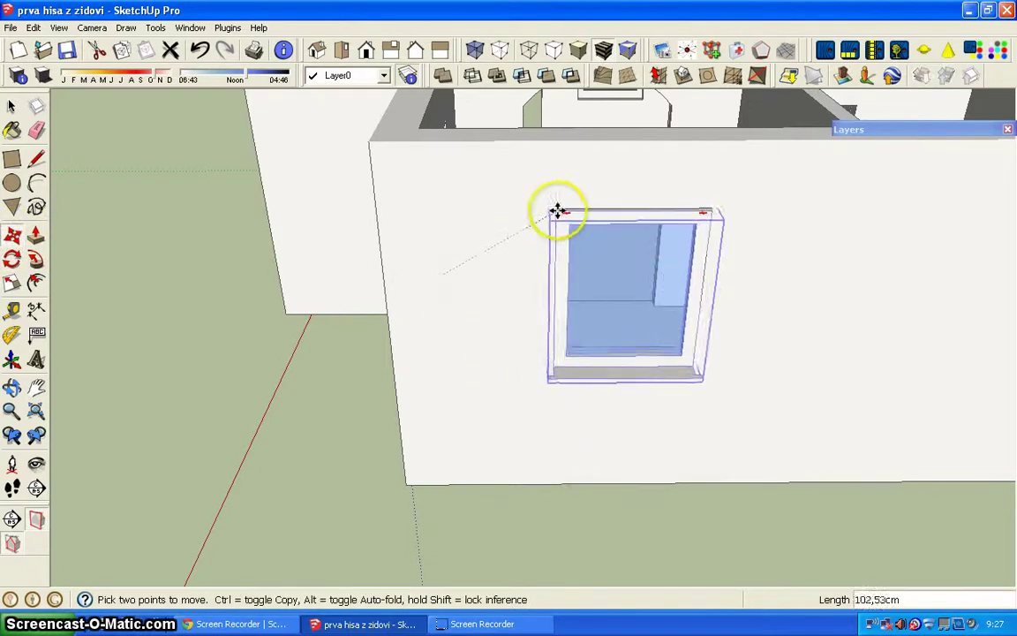
{"action": "left_click", "coordinate": [597, 259]}
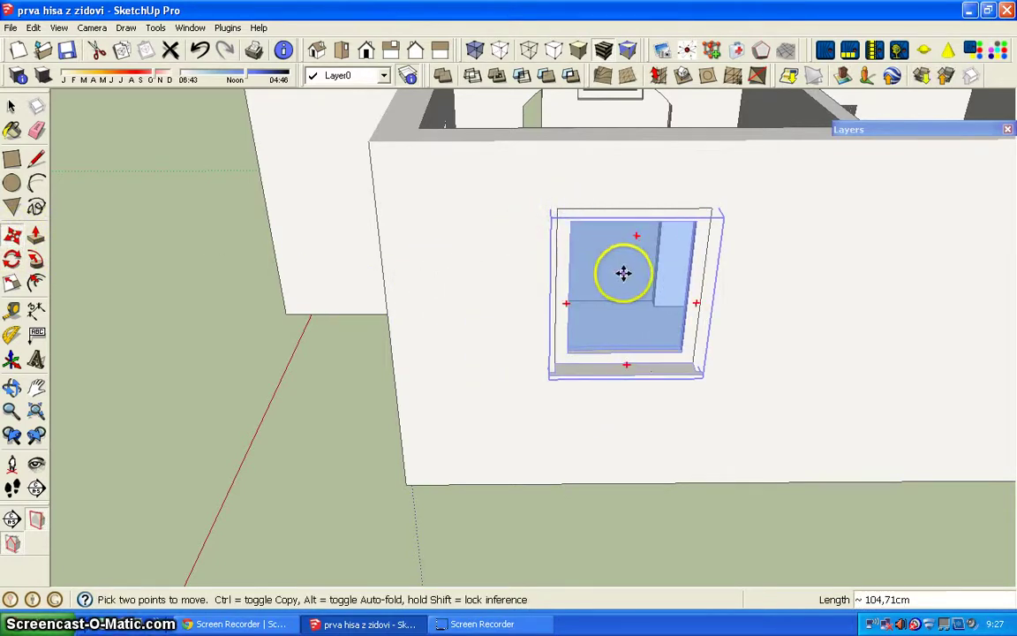
{"action": "scroll", "coordinate": [586, 302], "scroll_direction": "up", "scroll_amount": 2}
{"action": "scroll", "coordinate": [565, 367], "scroll_direction": "up", "scroll_amount": 3}
{"action": "scroll", "coordinate": [530, 393], "scroll_direction": "up", "scroll_amount": 1}
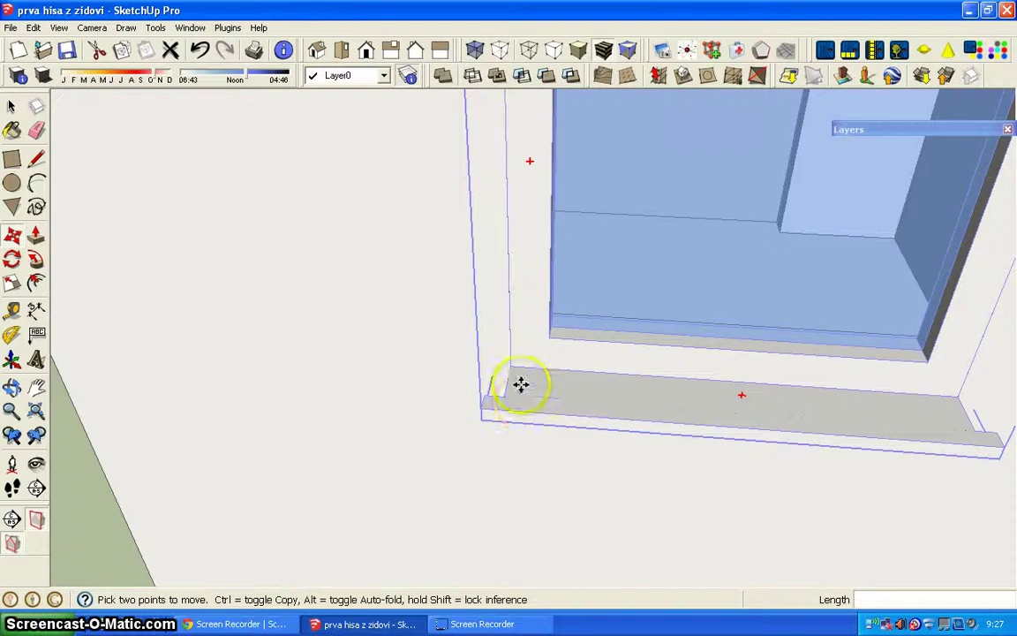
Nudge the window 10 cm from its sill corner to seat it
{"action": "mouse_move", "coordinate": [519, 383]}
{"action": "middle_mouse_down"}
{"action": "mouse_move", "coordinate": [470, 406]}
{"action": "mouse_move", "coordinate": [361, 336]}
{"action": "middle_mouse_up"}
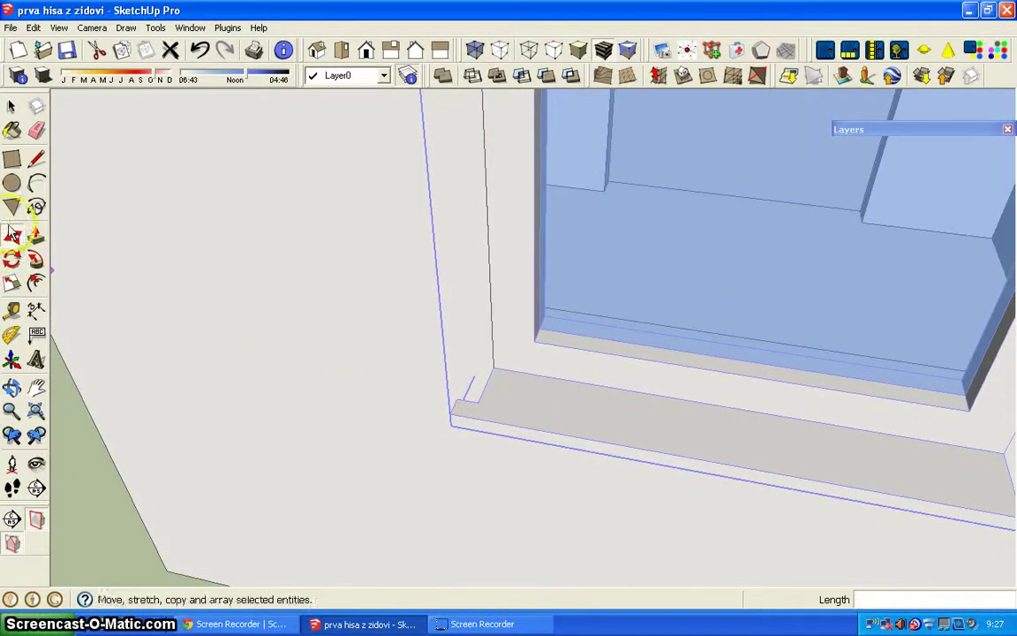
{"action": "left_click", "coordinate": [480, 401]}
{"action": "left_click_drag", "start_coordinate": [481, 400], "coordinate": [494, 372]}
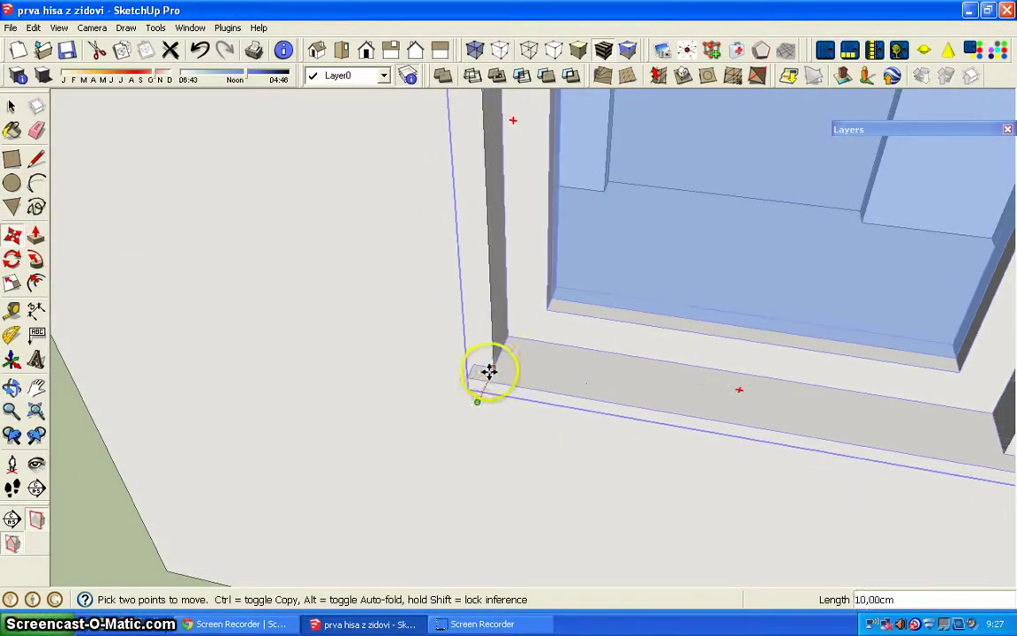
{"action": "left_click", "coordinate": [495, 372]}
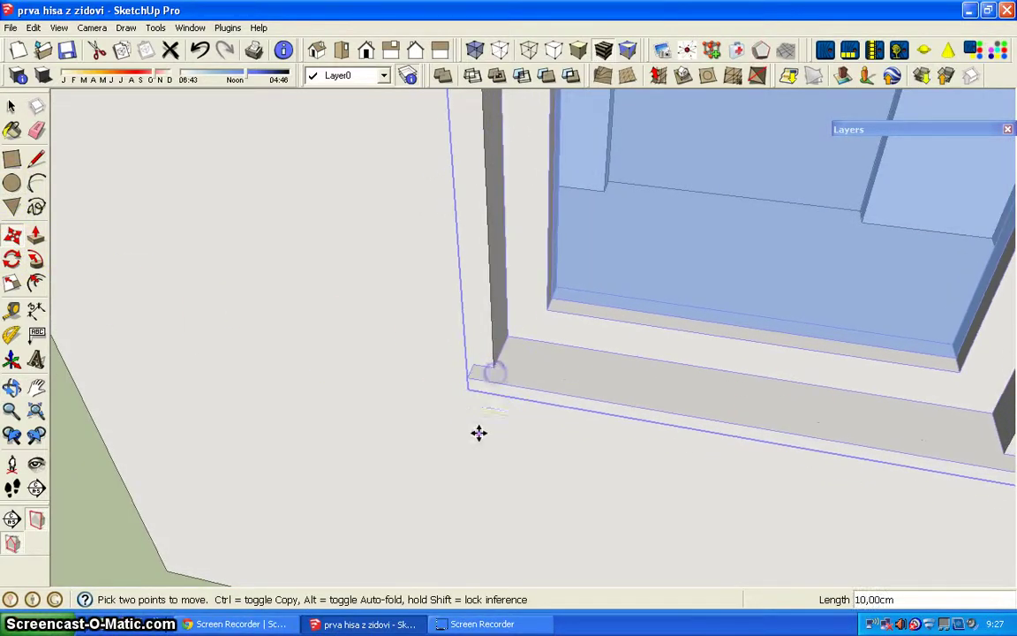
{"action": "scroll", "coordinate": [481, 426], "scroll_direction": "down", "scroll_amount": 2}
{"action": "scroll", "coordinate": [491, 415], "scroll_direction": "down", "scroll_amount": 2}
{"action": "scroll", "coordinate": [490, 415], "scroll_direction": "down", "scroll_amount": 1}
{"action": "scroll", "coordinate": [536, 329], "scroll_direction": "down", "scroll_amount": 2}
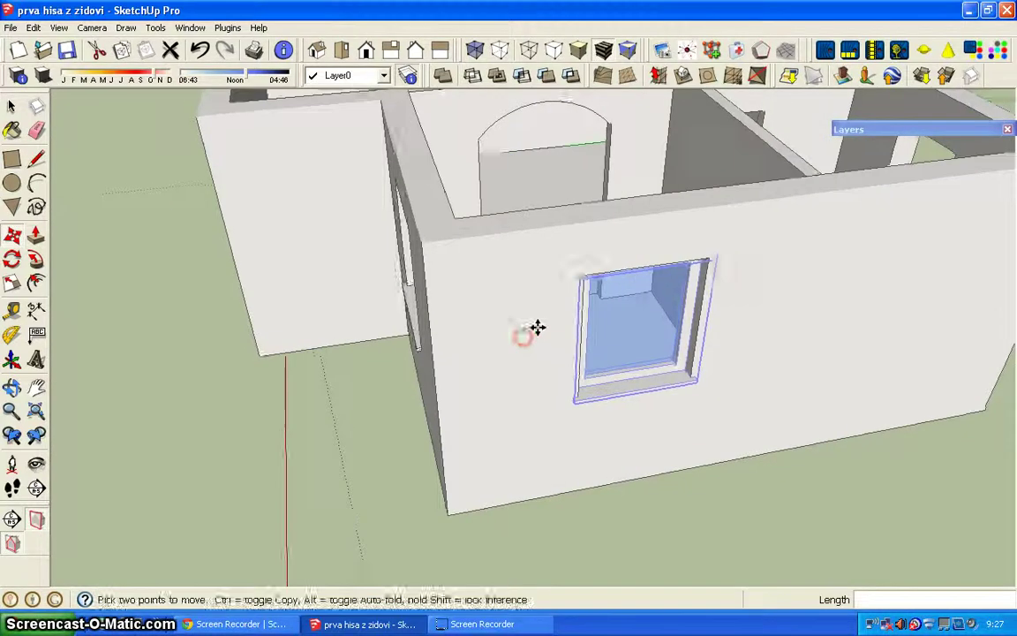
{"action": "scroll", "coordinate": [454, 336], "scroll_direction": "down", "scroll_amount": 2}
Draw an 80 × 60 cm rectangle across the long wall's empty opening
{"action": "mouse_move", "coordinate": [454, 336]}
{"action": "middle_mouse_down"}
{"action": "mouse_move", "coordinate": [597, 311]}
{"action": "mouse_move", "coordinate": [308, 304]}
{"action": "mouse_move", "coordinate": [618, 334]}
{"action": "mouse_move", "coordinate": [660, 284]}
{"action": "mouse_move", "coordinate": [346, 295]}
{"action": "mouse_move", "coordinate": [371, 372]}
{"action": "mouse_move", "coordinate": [484, 390]}
{"action": "mouse_move", "coordinate": [363, 393]}
{"action": "mouse_move", "coordinate": [329, 427]}
{"action": "middle_mouse_up"}
{"action": "scroll", "coordinate": [326, 430], "scroll_direction": "up", "scroll_amount": 2}
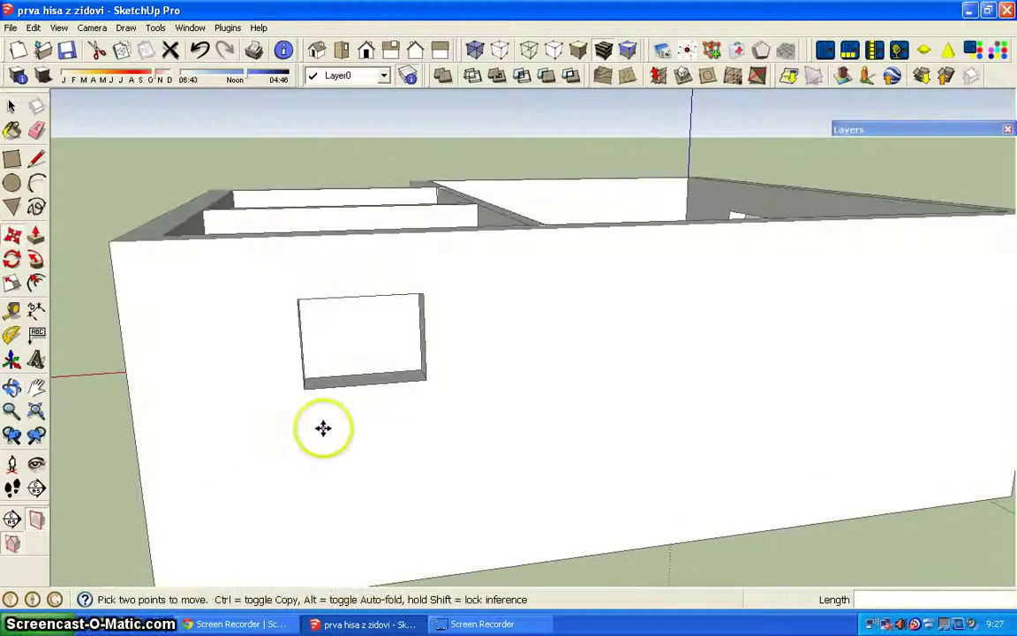
{"action": "middle_click_drag", "start_coordinate": [146, 297], "coordinate": [232, 350]}
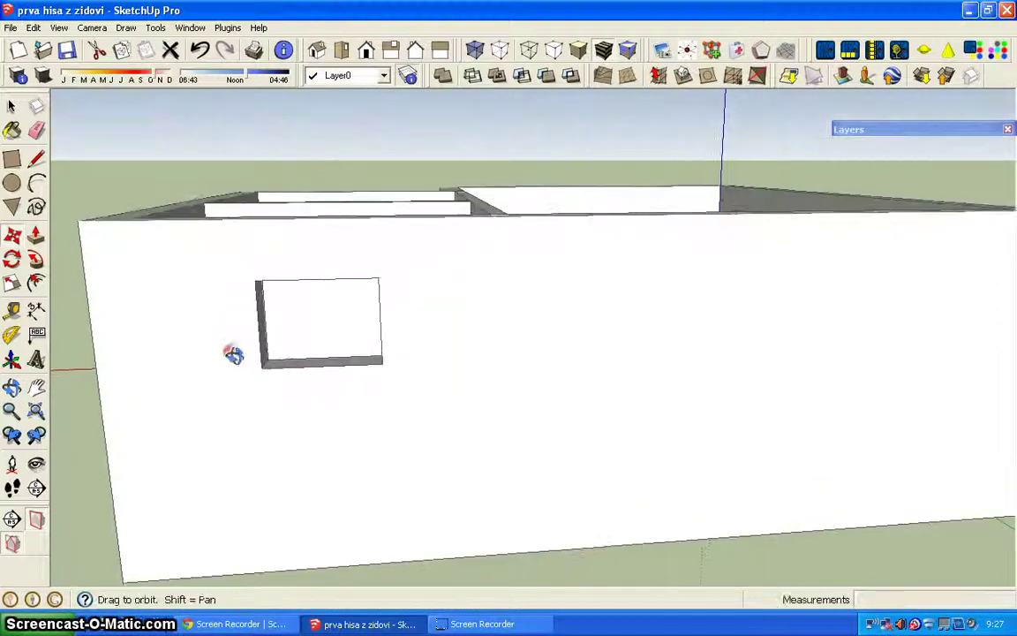
{"action": "left_click", "coordinate": [12, 159]}
{"action": "left_click", "coordinate": [261, 366]}
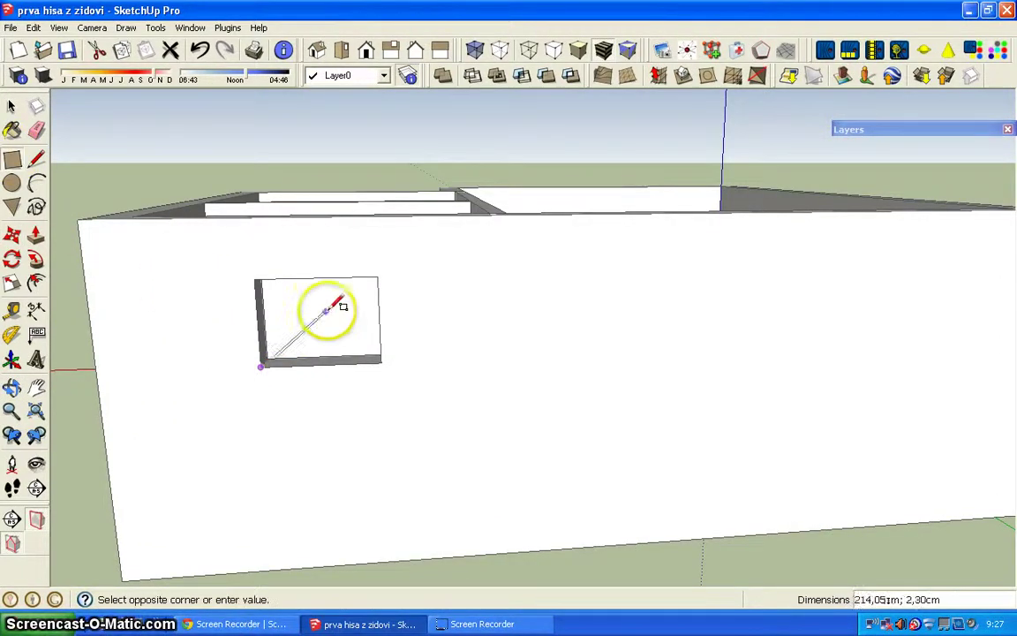
{"action": "left_click", "coordinate": [379, 276]}
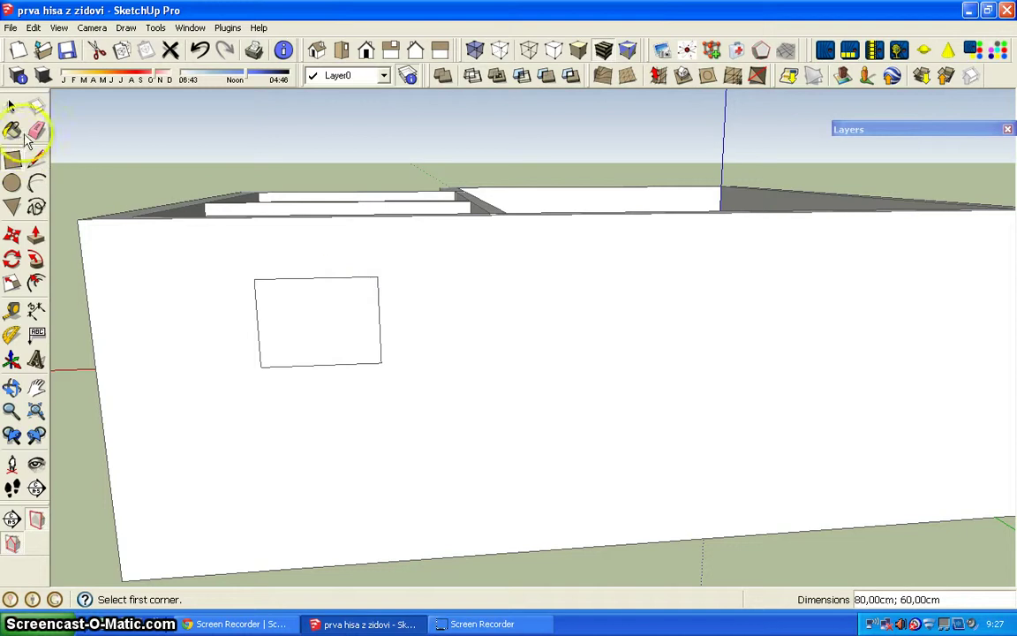
Make the rectangle face a group and open it for editing
{"action": "left_click", "coordinate": [12, 105]}
{"action": "left_click", "coordinate": [291, 316]}
{"action": "right_click", "coordinate": [294, 320]}
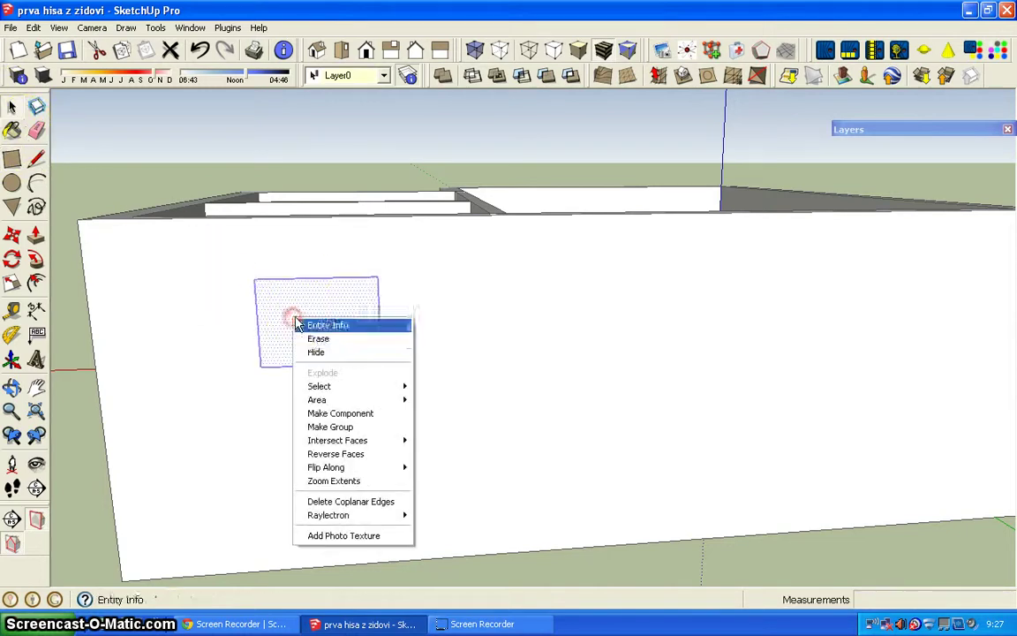
{"action": "left_click", "coordinate": [334, 427]}
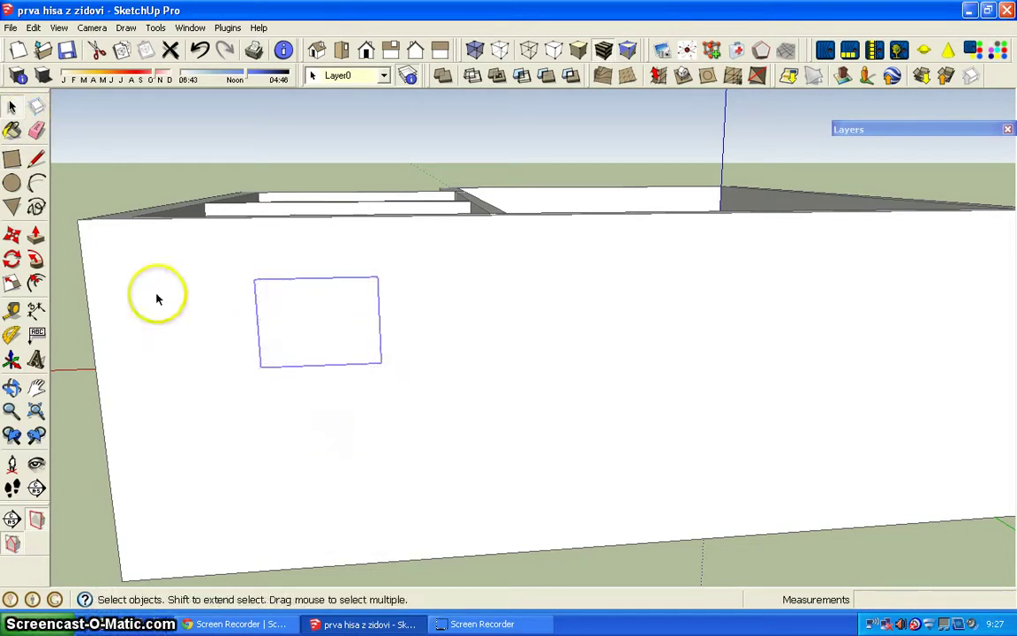
{"action": "double_click", "coordinate": [281, 310]}
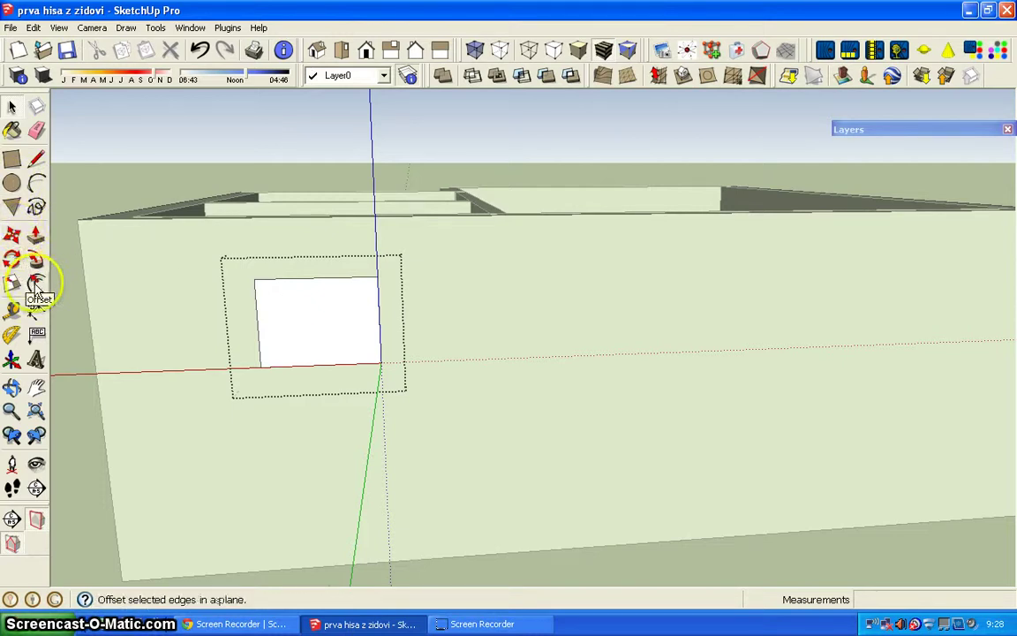
Offset the window face's outline inward by 8
{"action": "left_click", "coordinate": [35, 283]}
{"action": "left_click", "coordinate": [268, 310]}
{"action": "type", "text": "8"}
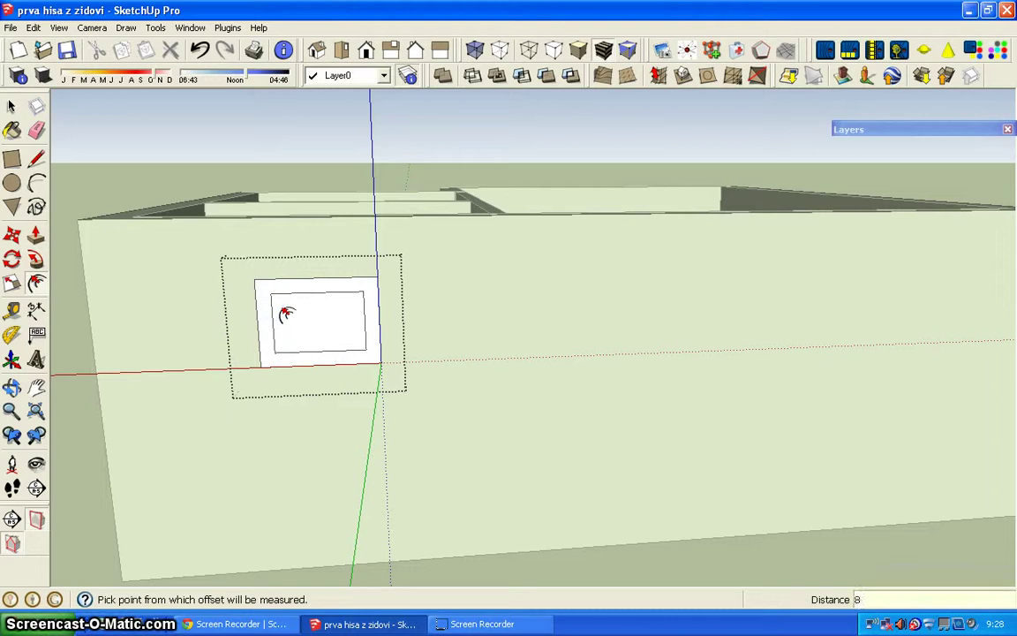
{"action": "key", "text": "Return"}
{"action": "scroll", "coordinate": [281, 318], "scroll_direction": "up", "scroll_amount": 2}
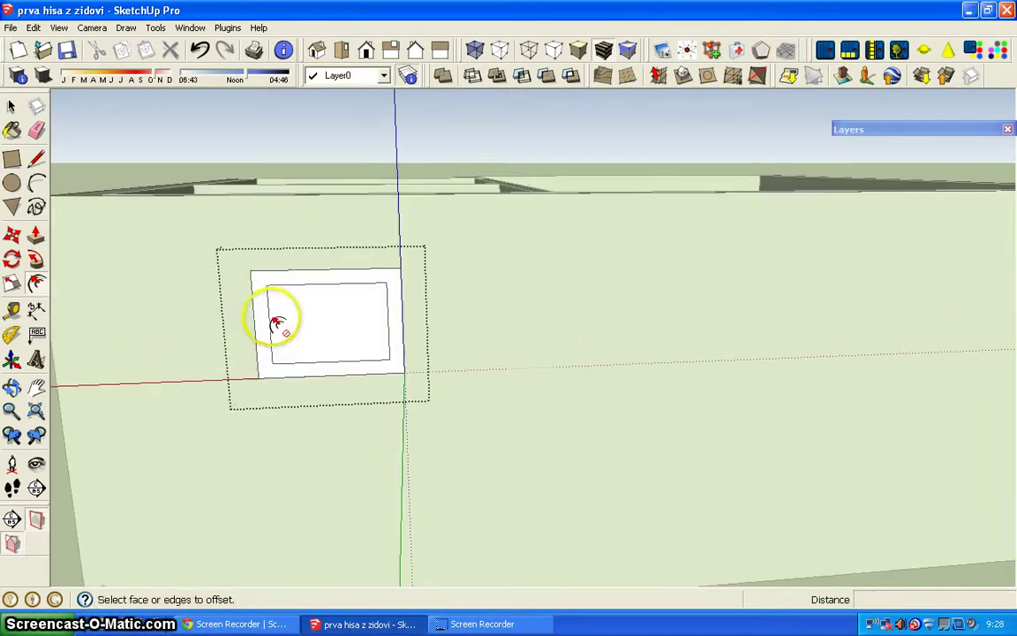
Move the inner outline's bottom edge 3 along the blue axis, then select the inner face
{"action": "left_click", "coordinate": [13, 238]}
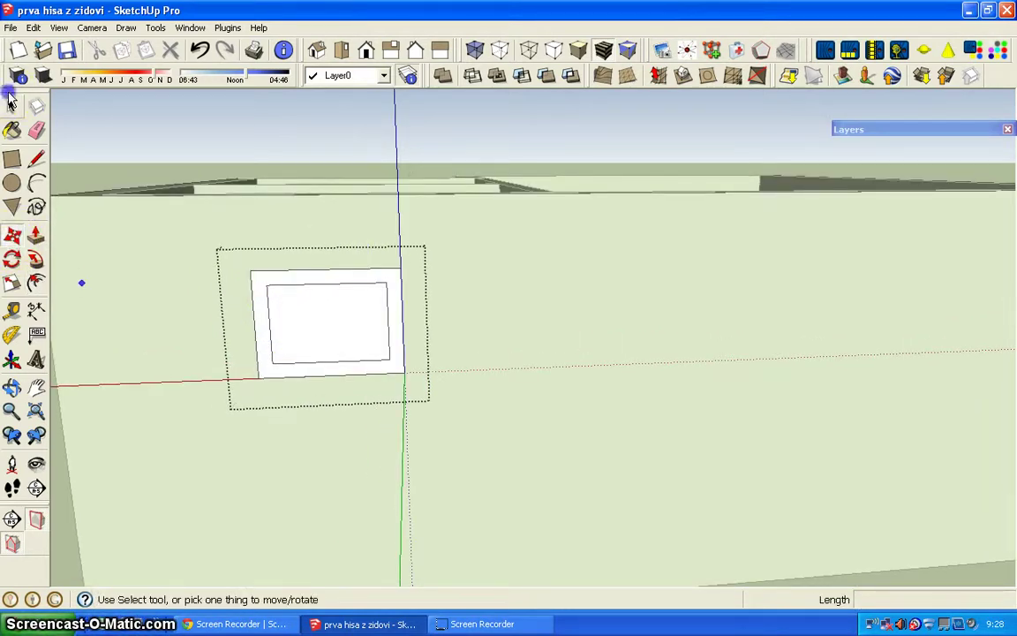
{"action": "left_click", "coordinate": [12, 105]}
{"action": "left_click", "coordinate": [306, 363]}
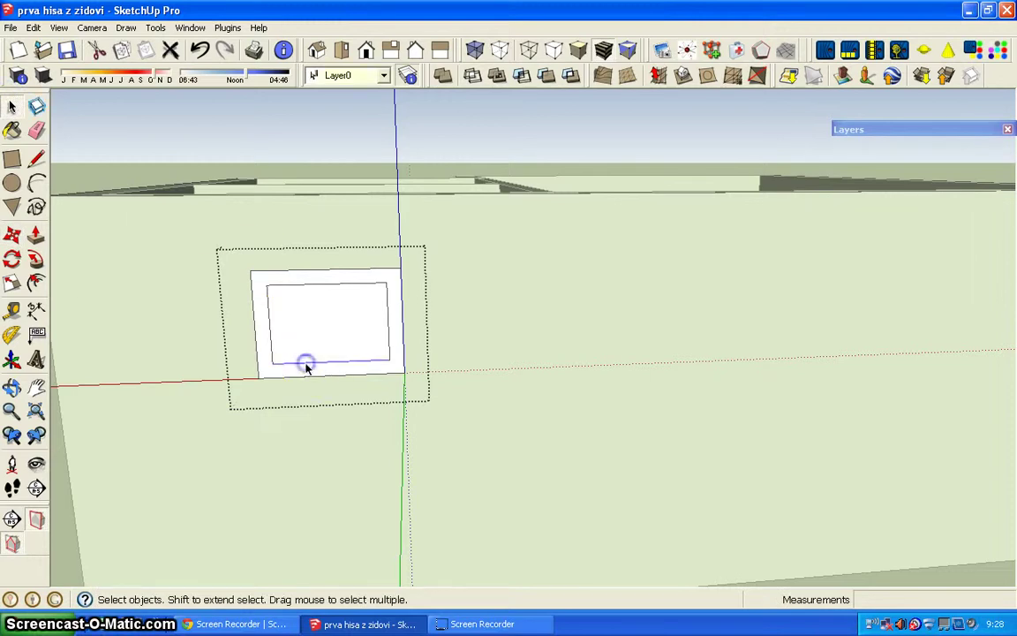
{"action": "left_click", "coordinate": [15, 241]}
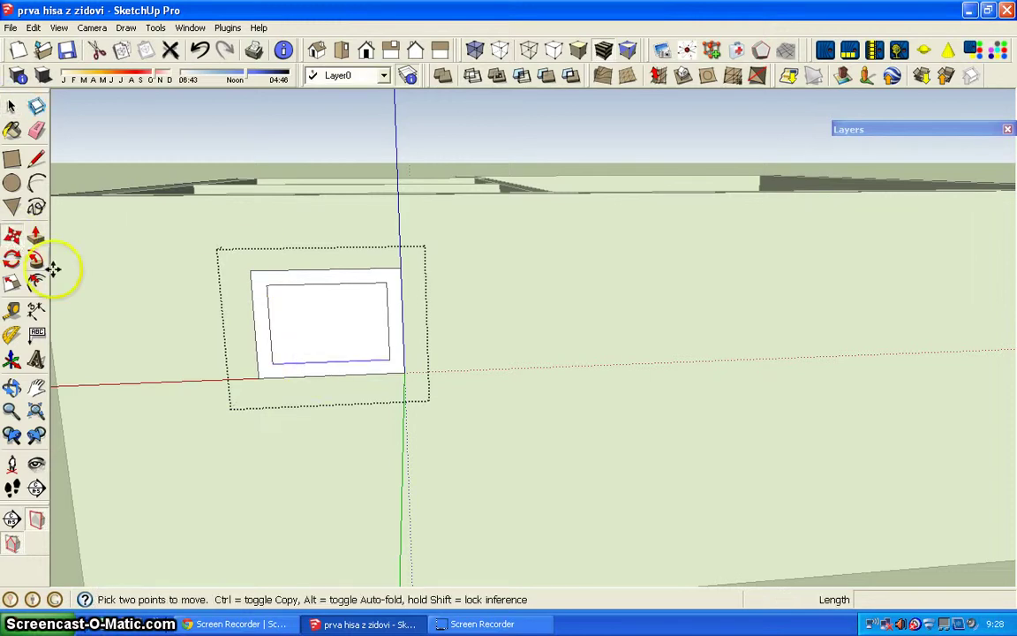
{"action": "left_click", "coordinate": [271, 363]}
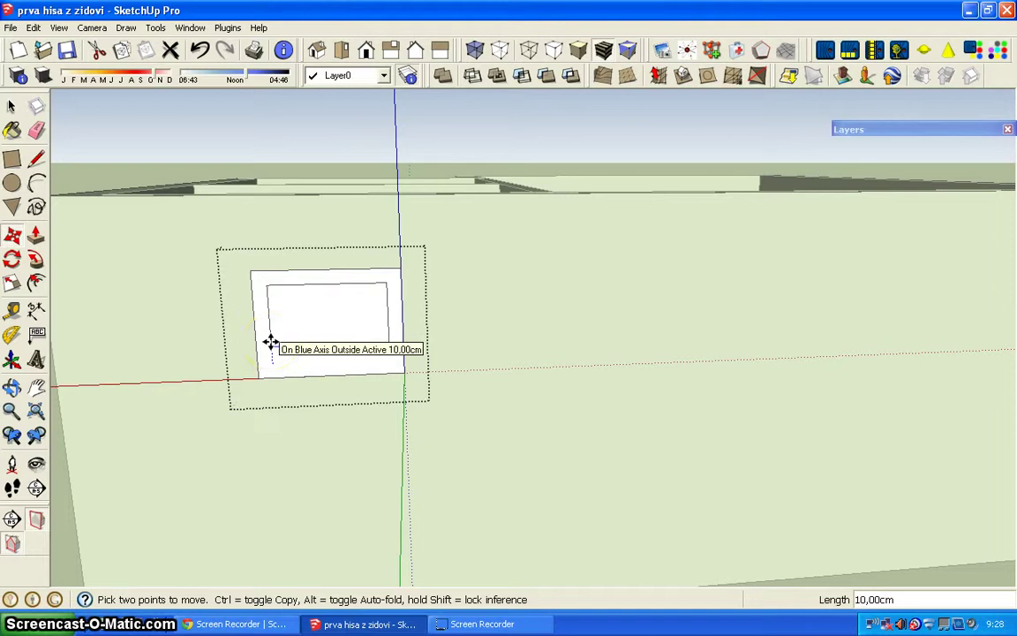
{"action": "scroll", "coordinate": [271, 344], "scroll_direction": "up", "scroll_amount": 2}
{"action": "type", "text": "3"}
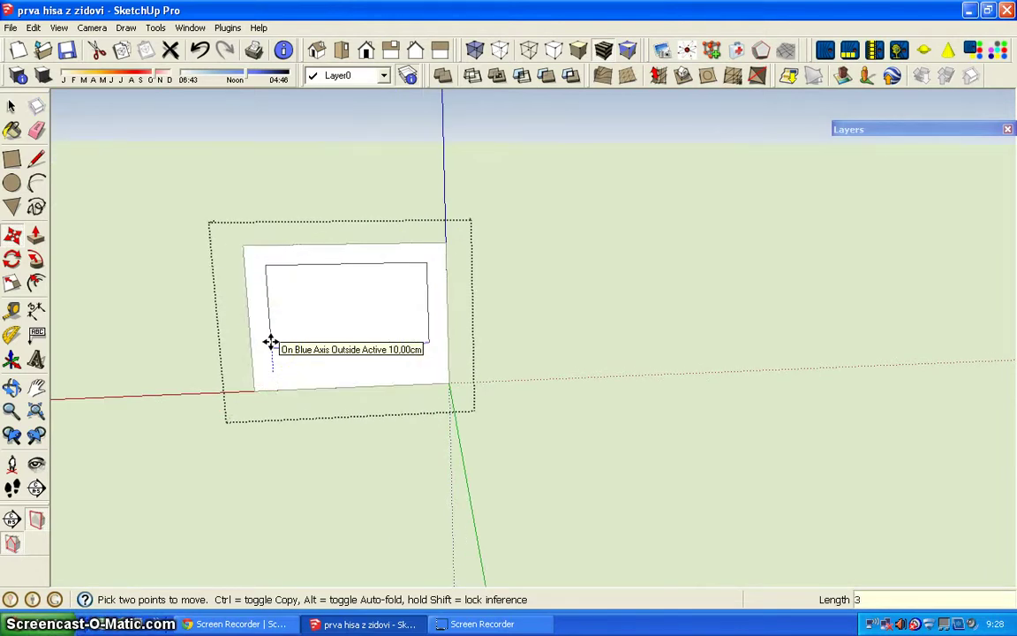
{"action": "key", "text": "Return"}
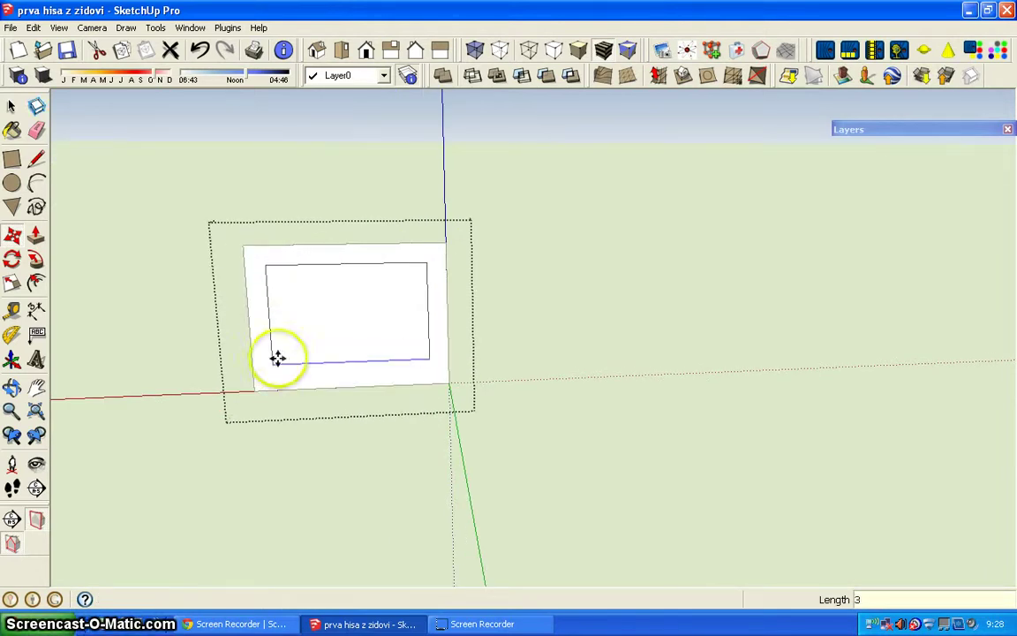
{"action": "left_click", "coordinate": [12, 107]}
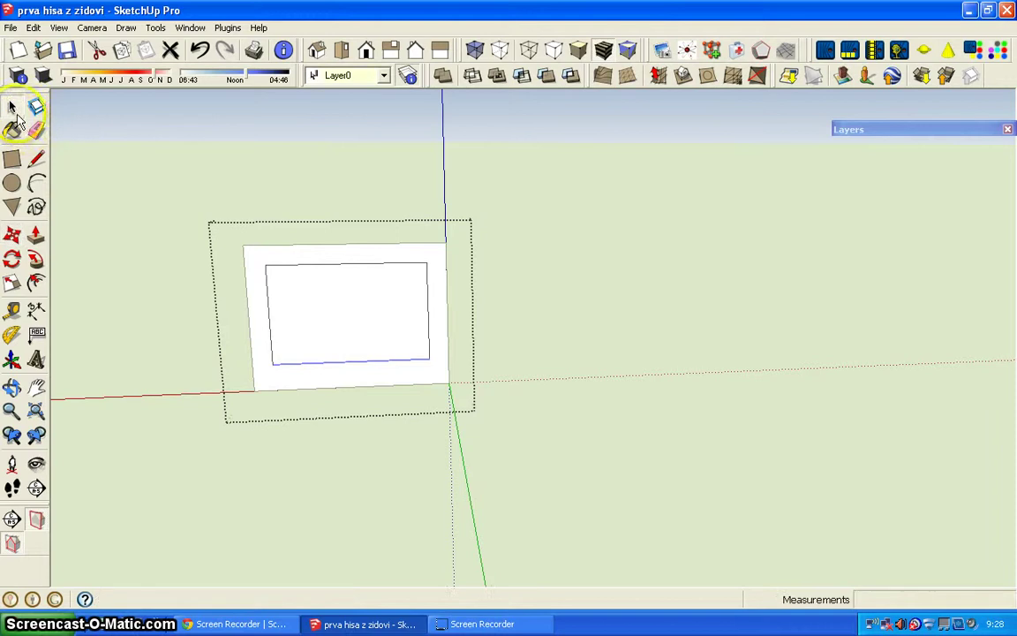
{"action": "left_click", "coordinate": [325, 310]}
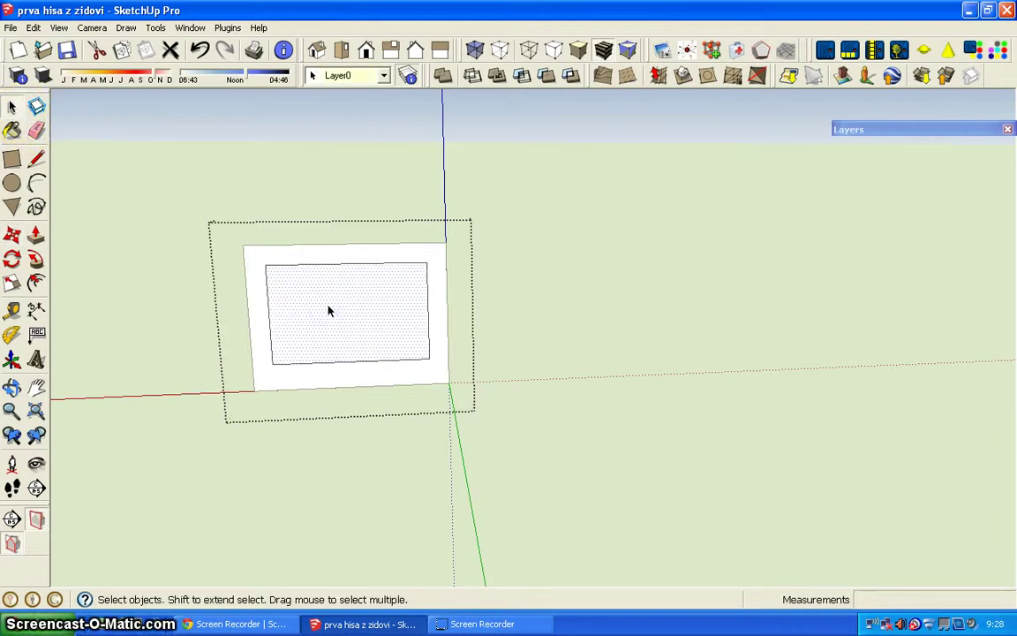
Push the window's inner rectangle 8 cm into the wall to leave a recessed frame
{"action": "mouse_move", "coordinate": [318, 317]}
{"action": "middle_mouse_down"}
{"action": "mouse_move", "coordinate": [300, 386]}
{"action": "mouse_move", "coordinate": [313, 375]}
{"action": "middle_mouse_up"}
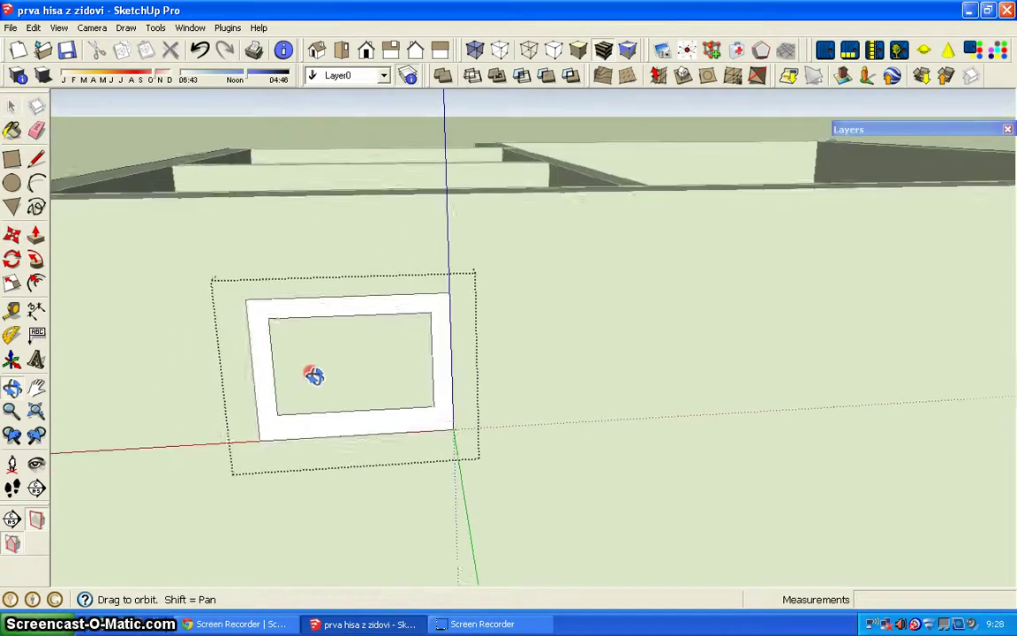
{"action": "middle_click_drag", "start_coordinate": [318, 472], "coordinate": [274, 455]}
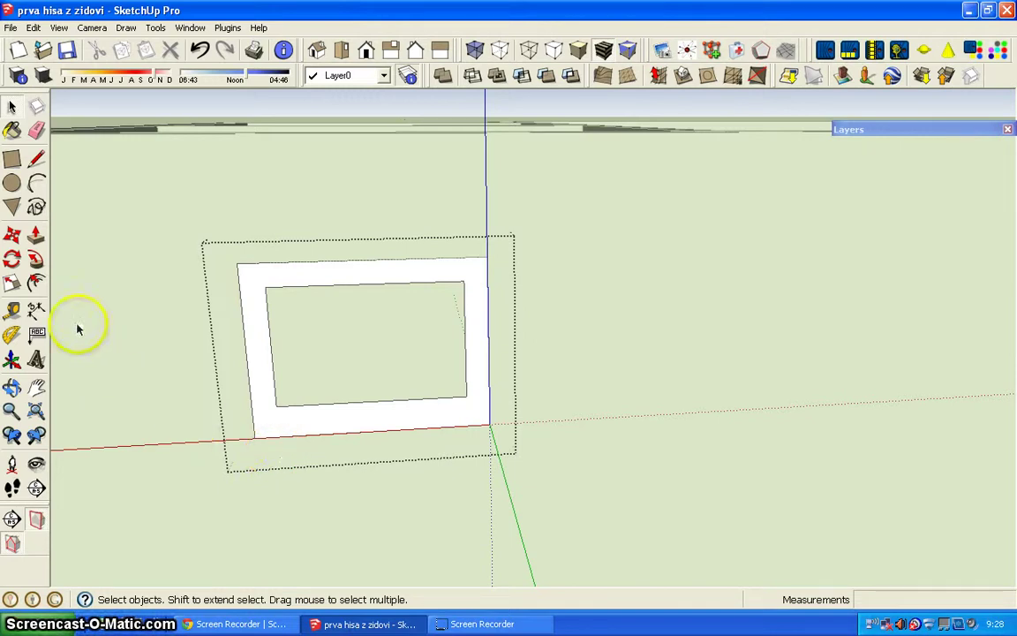
{"action": "middle_click_drag", "start_coordinate": [273, 355], "coordinate": [211, 367]}
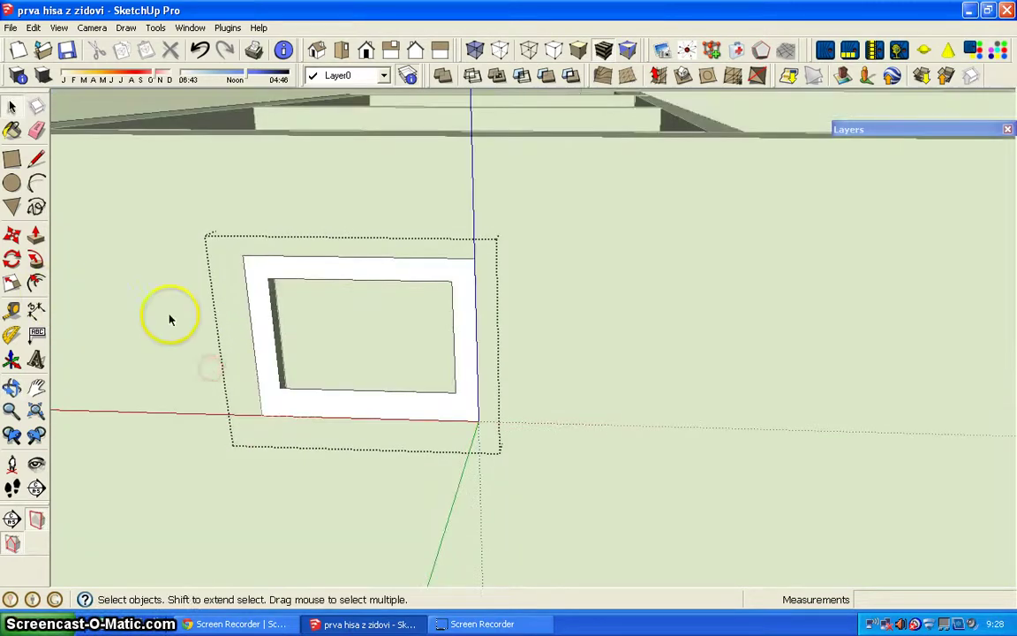
{"action": "left_click", "coordinate": [36, 234]}
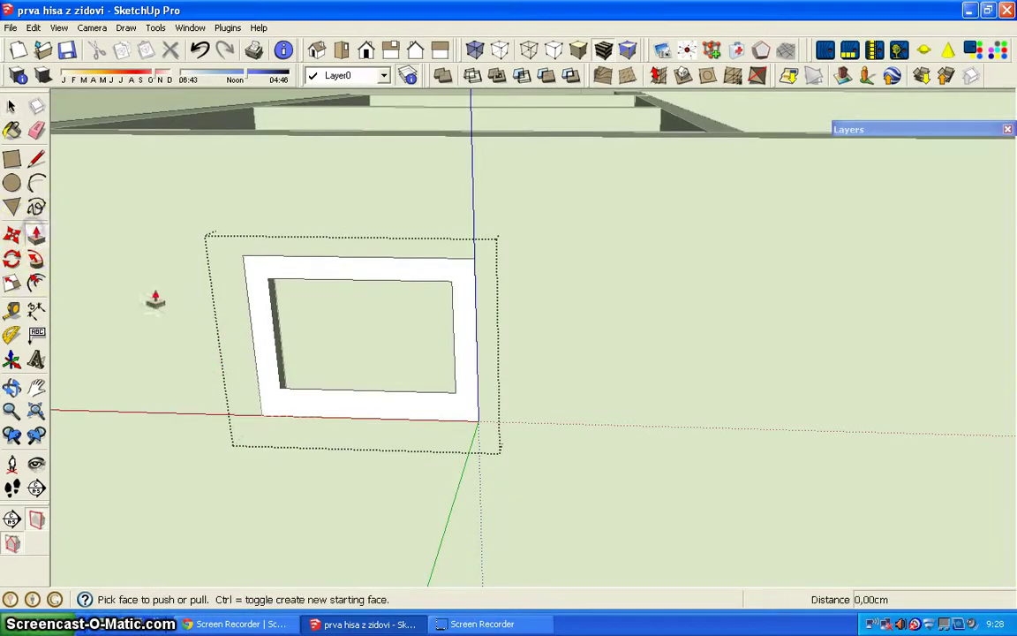
{"action": "left_click", "coordinate": [265, 332]}
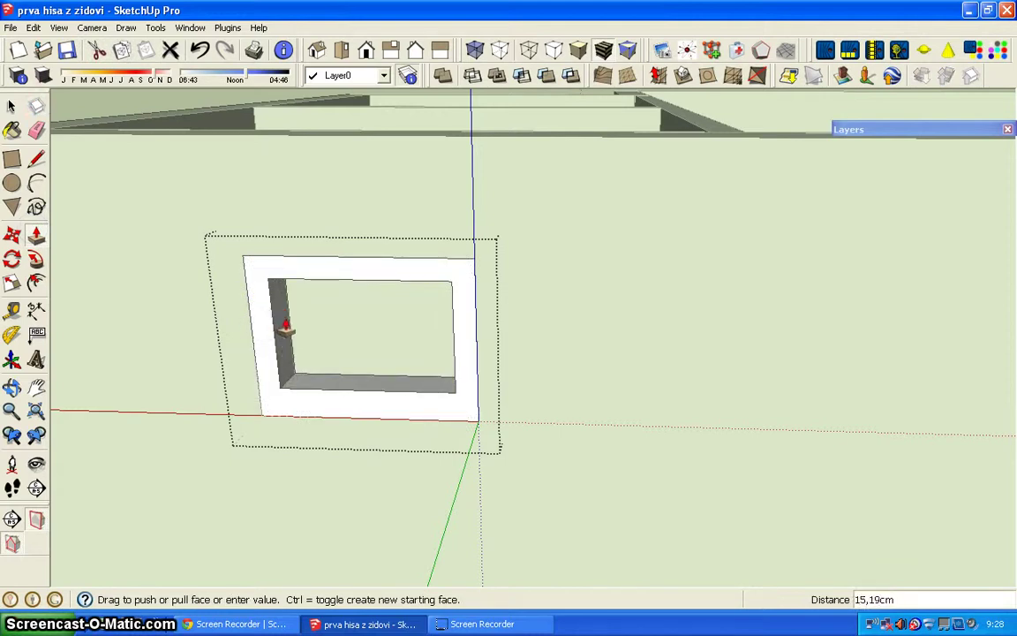
{"action": "type", "text": "8"}
{"action": "key", "text": "Return"}
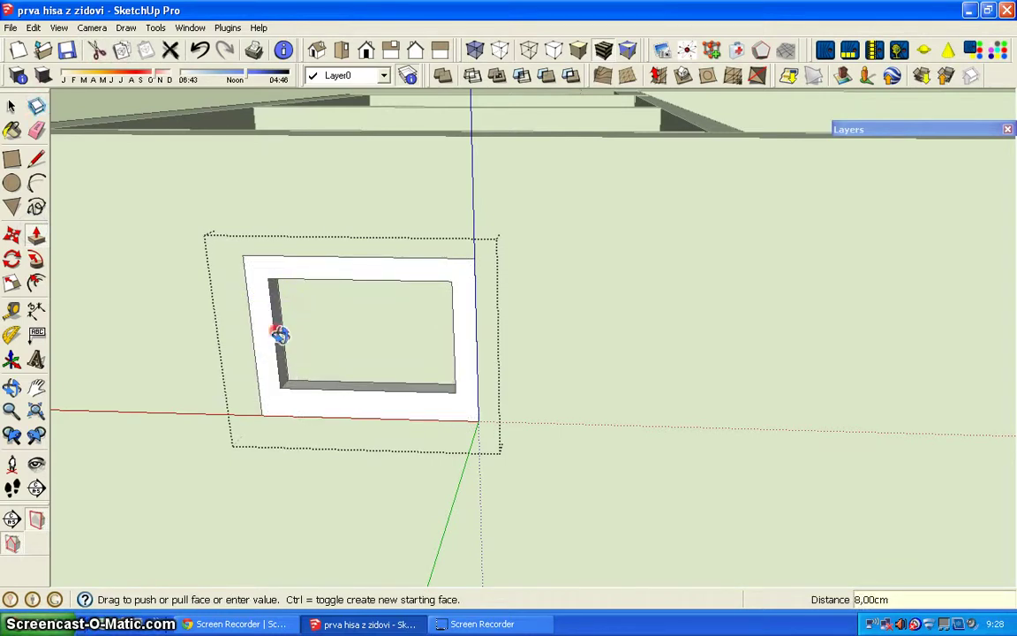
{"action": "middle_click_drag", "start_coordinate": [279, 334], "coordinate": [259, 335]}
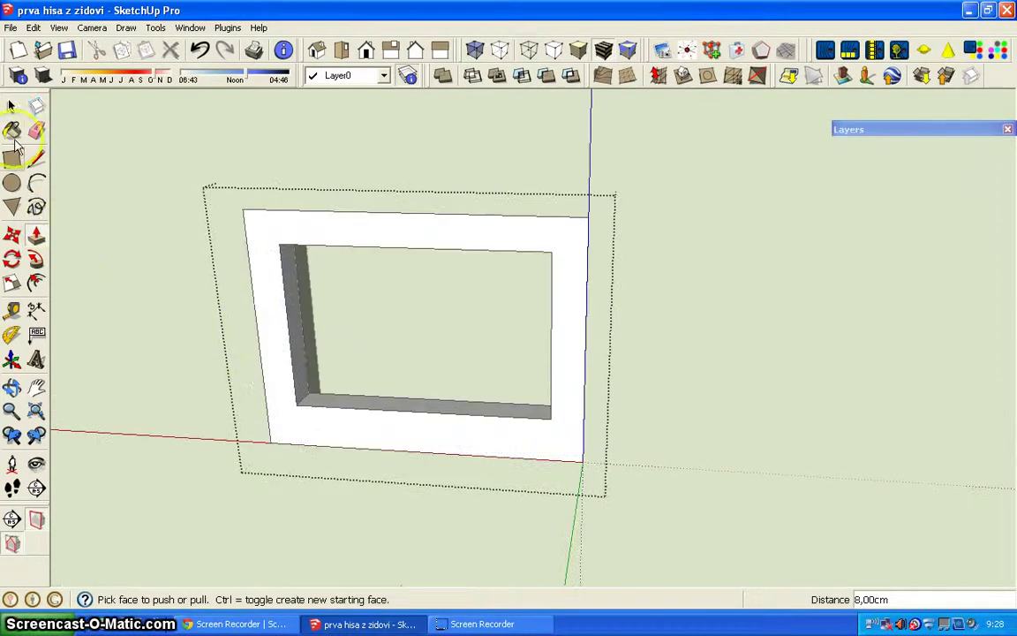
Draw a rectangle spanning the corners of the recessed window opening
{"action": "left_click", "coordinate": [12, 161]}
{"action": "middle_click_drag", "start_coordinate": [289, 299], "coordinate": [302, 340]}
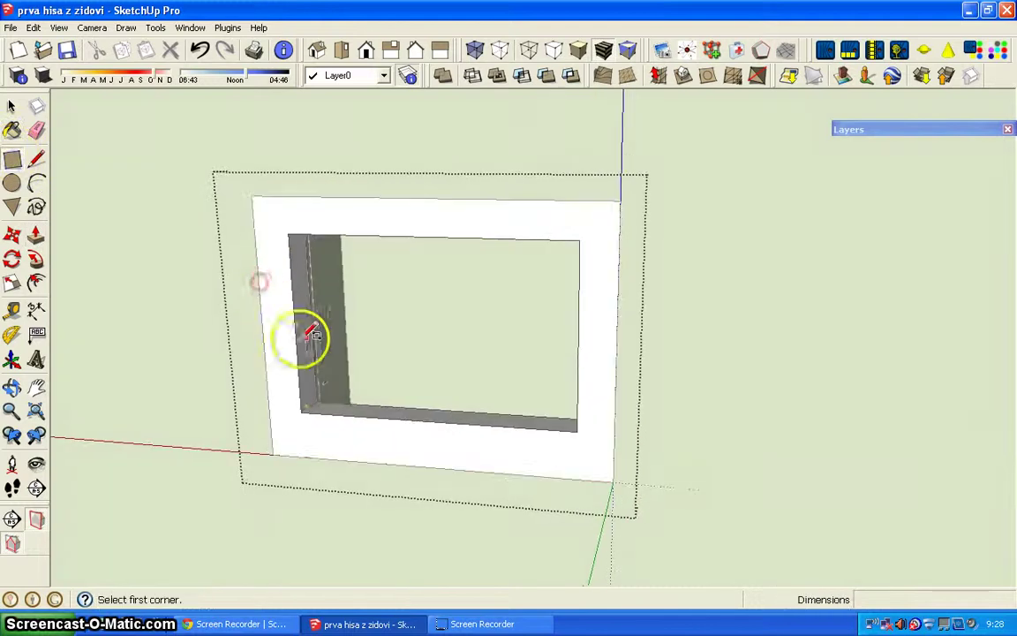
{"action": "scroll", "coordinate": [301, 413], "scroll_direction": "up", "scroll_amount": 3}
{"action": "left_click", "coordinate": [308, 407]}
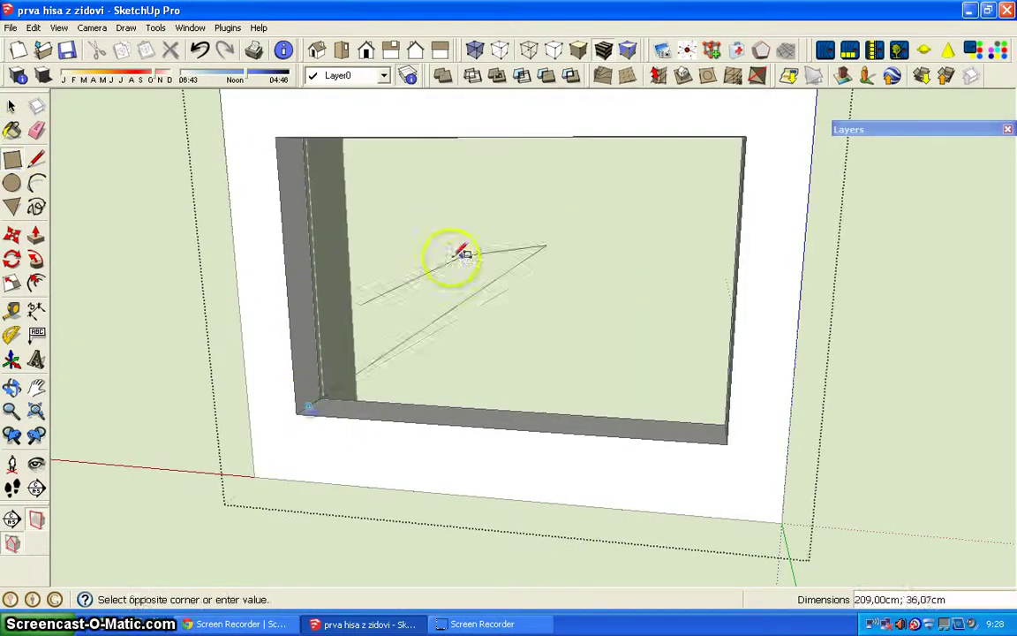
{"action": "mouse_move", "coordinate": [645, 227]}
{"action": "middle_mouse_down"}
{"action": "mouse_move", "coordinate": [577, 243]}
{"action": "mouse_move", "coordinate": [750, 126]}
{"action": "mouse_move", "coordinate": [613, 175]}
{"action": "middle_mouse_up"}
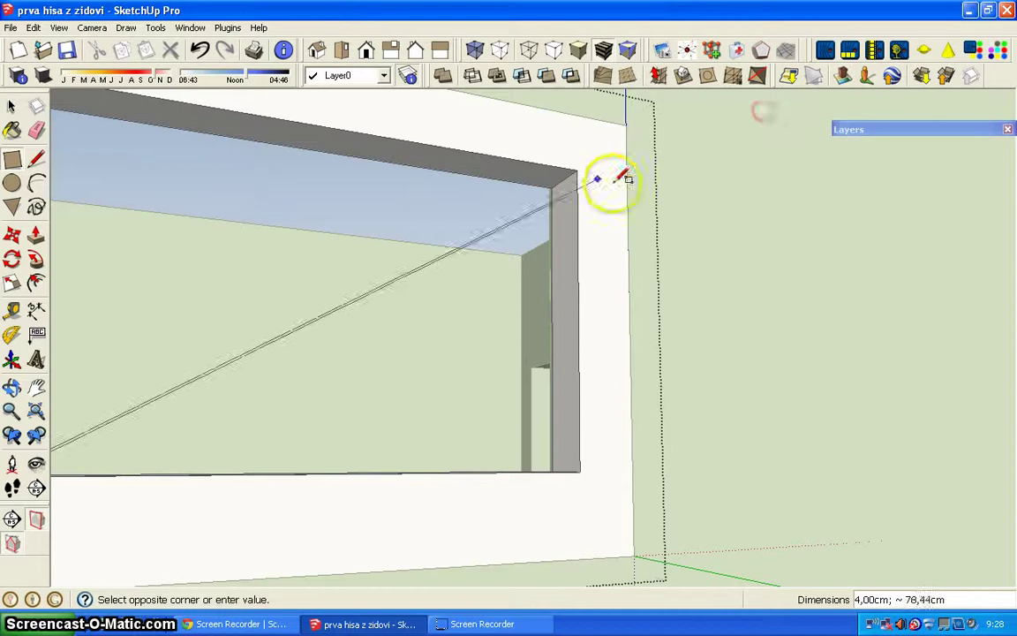
{"action": "left_click", "coordinate": [566, 180]}
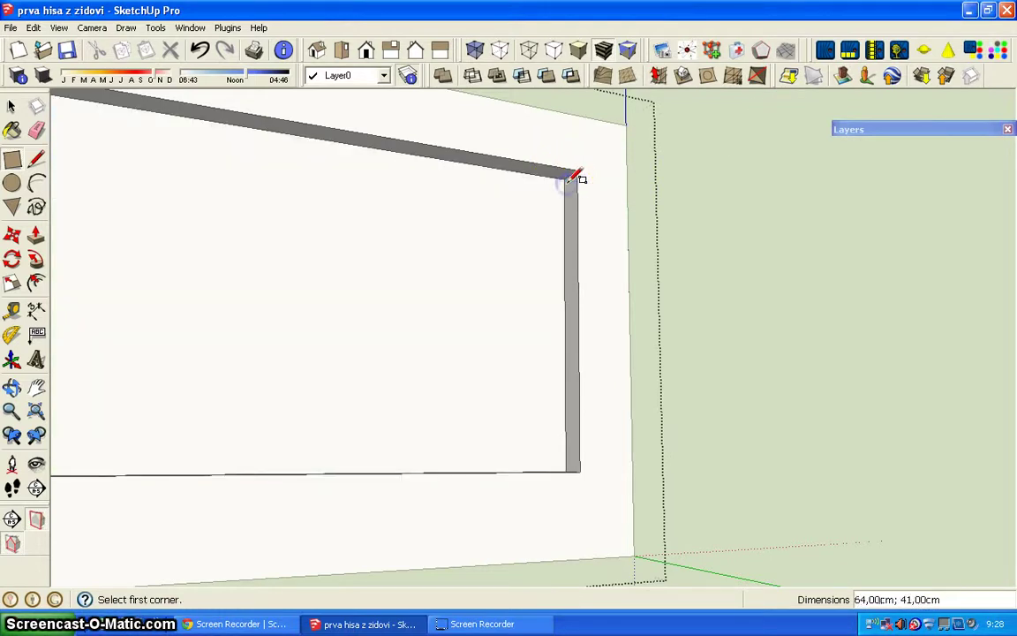
Paint the new pane Translucent_Glass_Blue and close the Materials panel
{"action": "left_click", "coordinate": [11, 134]}
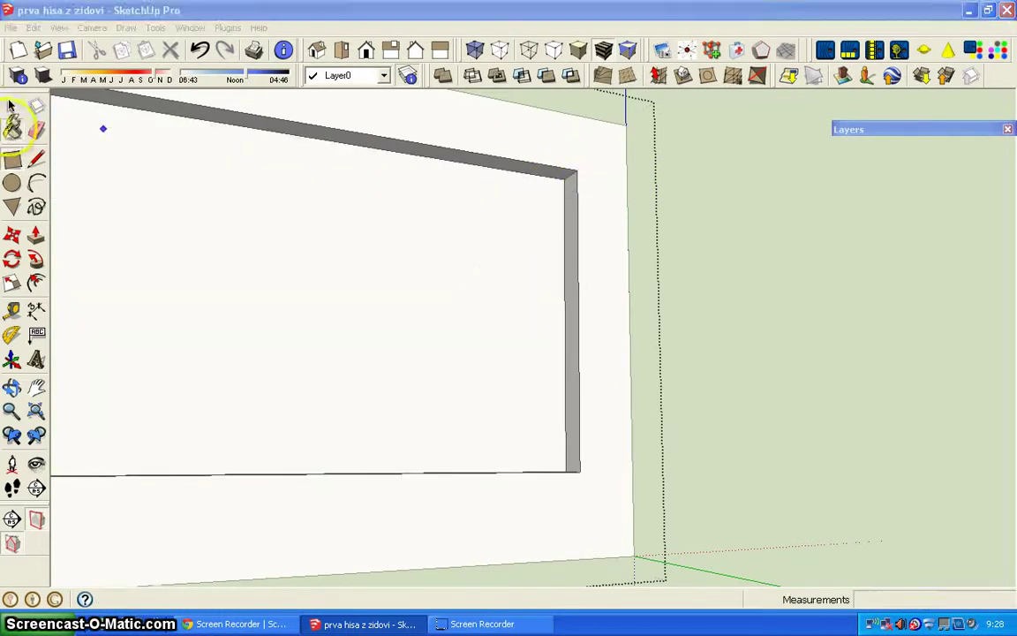
{"action": "left_click", "coordinate": [351, 331]}
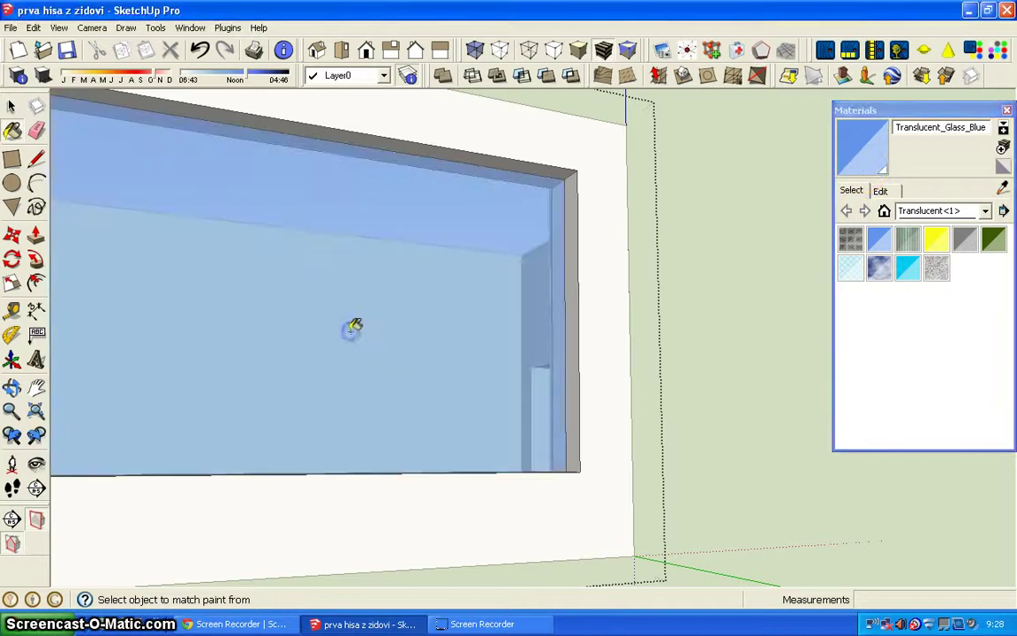
{"action": "left_click", "coordinate": [1006, 112]}
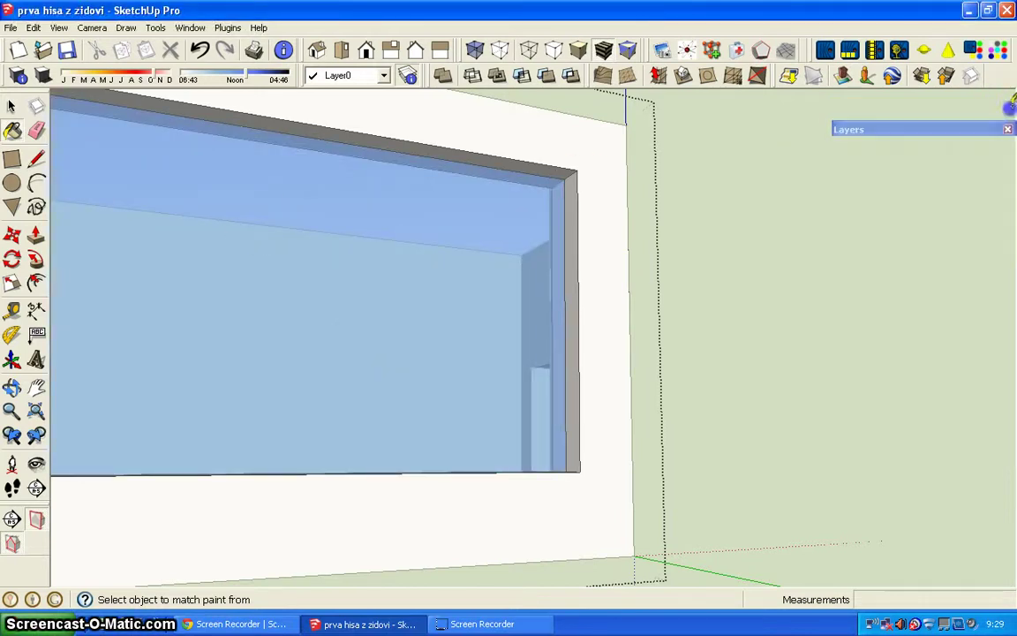
{"action": "middle_click_drag", "start_coordinate": [542, 422], "coordinate": [398, 465]}
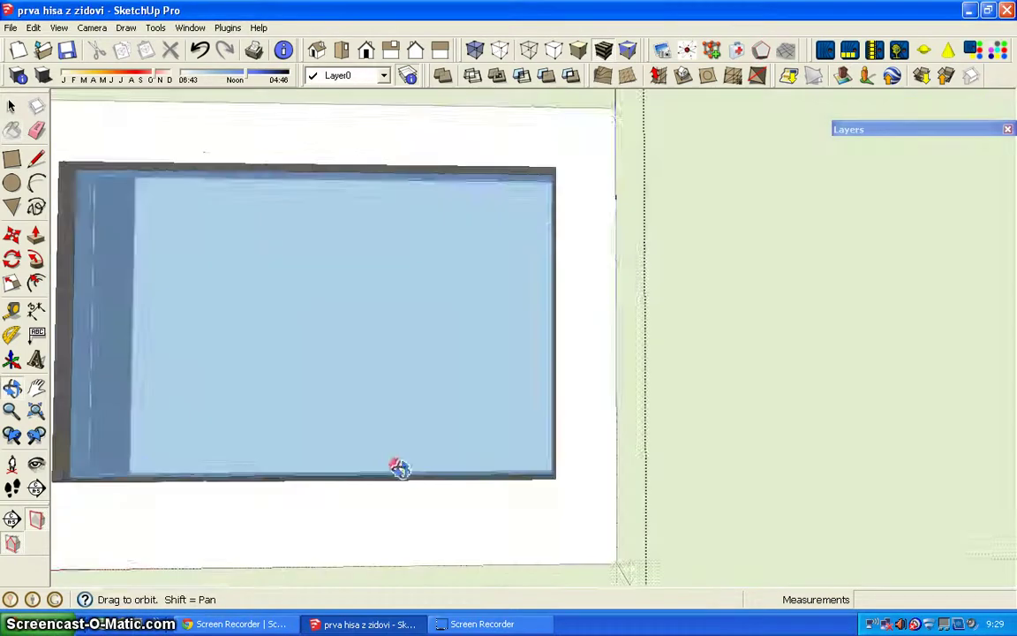
{"action": "scroll", "coordinate": [367, 470], "scroll_direction": "down", "scroll_amount": 3}
{"action": "scroll", "coordinate": [277, 465], "scroll_direction": "down", "scroll_amount": 1}
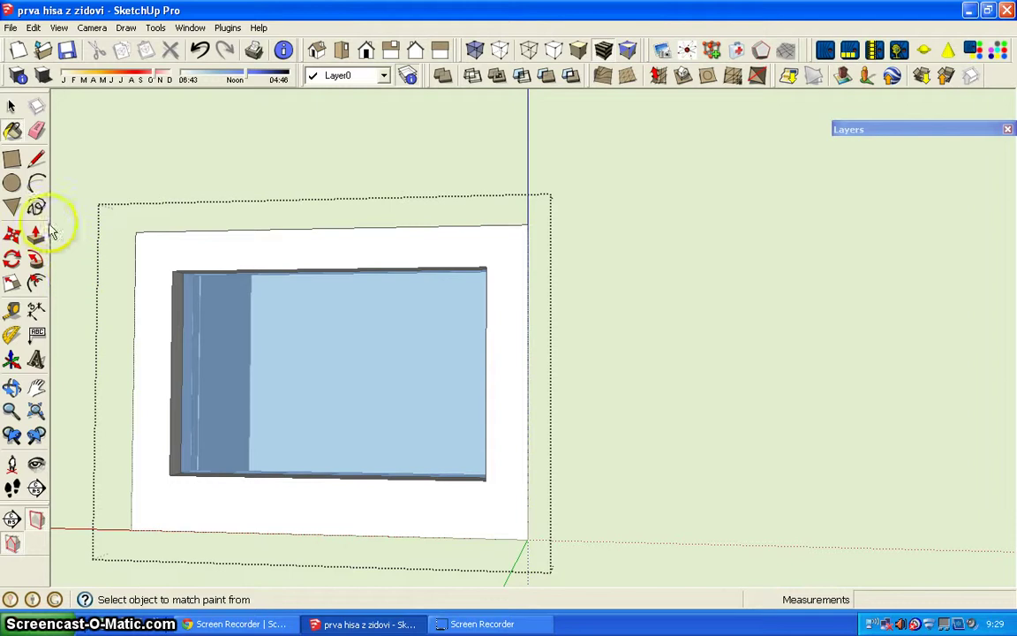
Exit the window group and select the wall face around the window
{"action": "left_click", "coordinate": [12, 107]}
{"action": "left_click", "coordinate": [87, 147]}
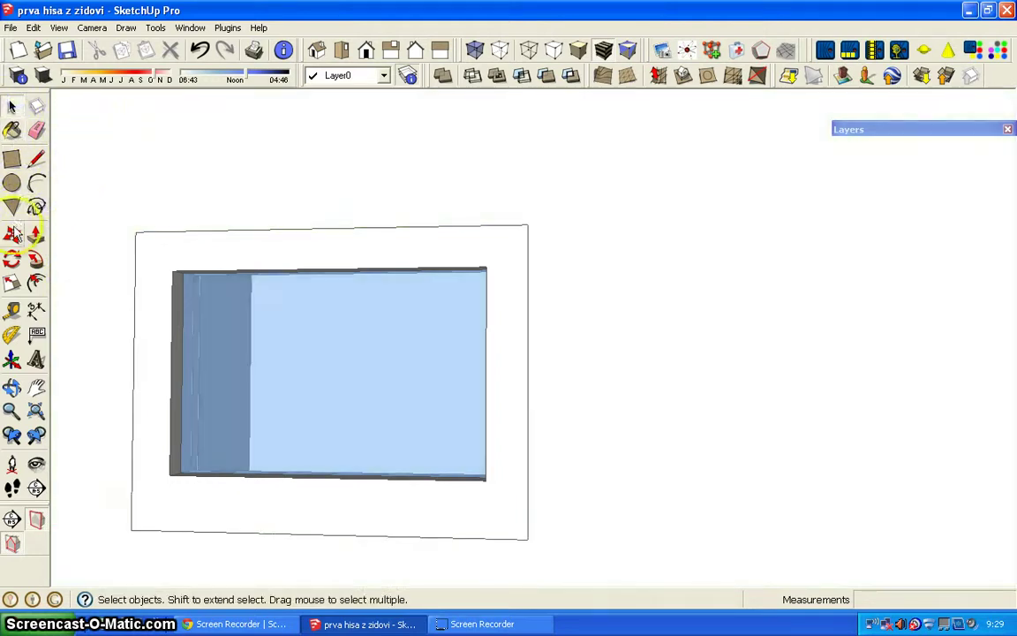
{"action": "left_click", "coordinate": [156, 273]}
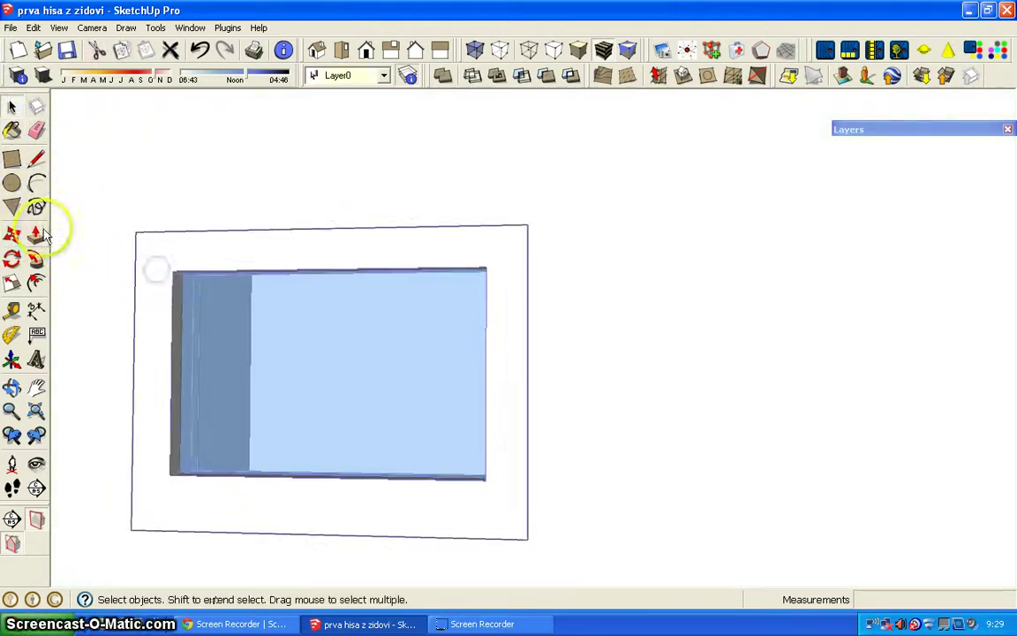
{"action": "left_click", "coordinate": [36, 235]}
Move the wall face outward so the glazed window sits recessed, then exit frame editing
{"action": "middle_click_drag", "start_coordinate": [144, 490], "coordinate": [151, 504]}
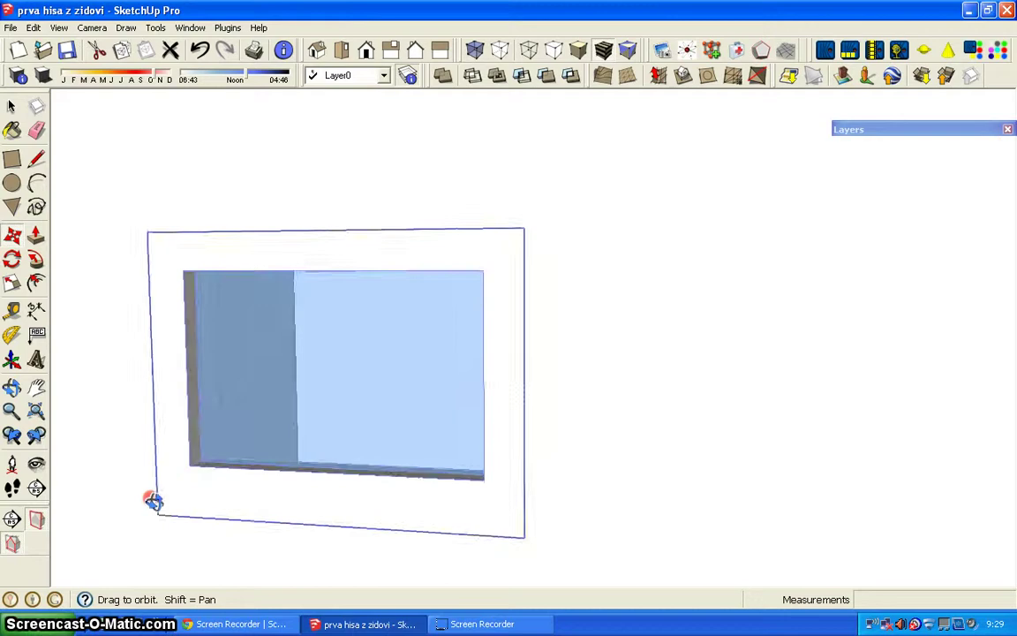
{"action": "left_click_drag", "start_coordinate": [167, 512], "coordinate": [201, 498]}
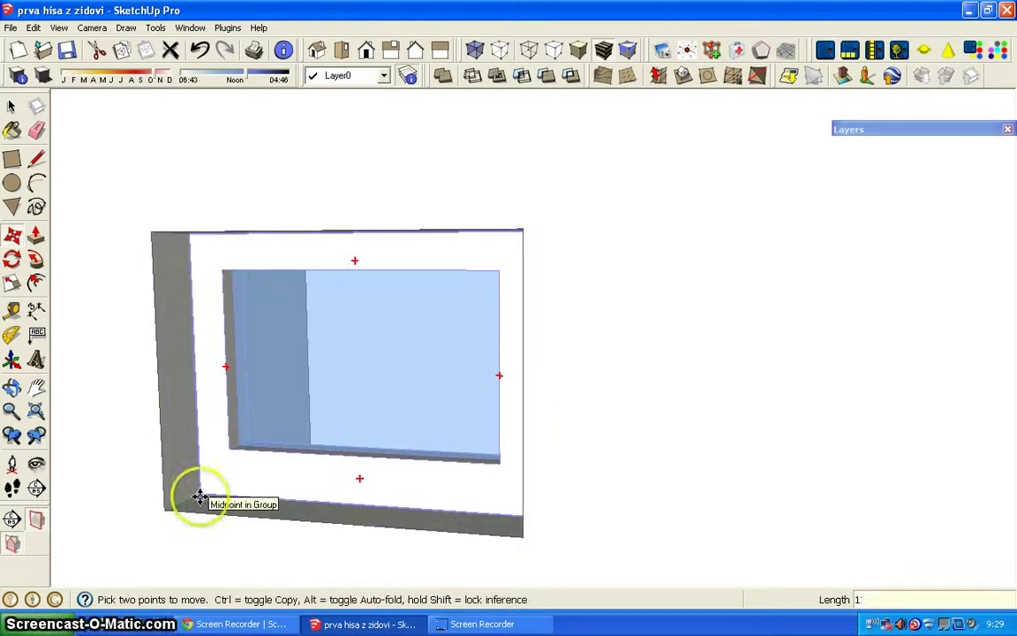
{"action": "middle_click_drag", "start_coordinate": [195, 529], "coordinate": [265, 553]}
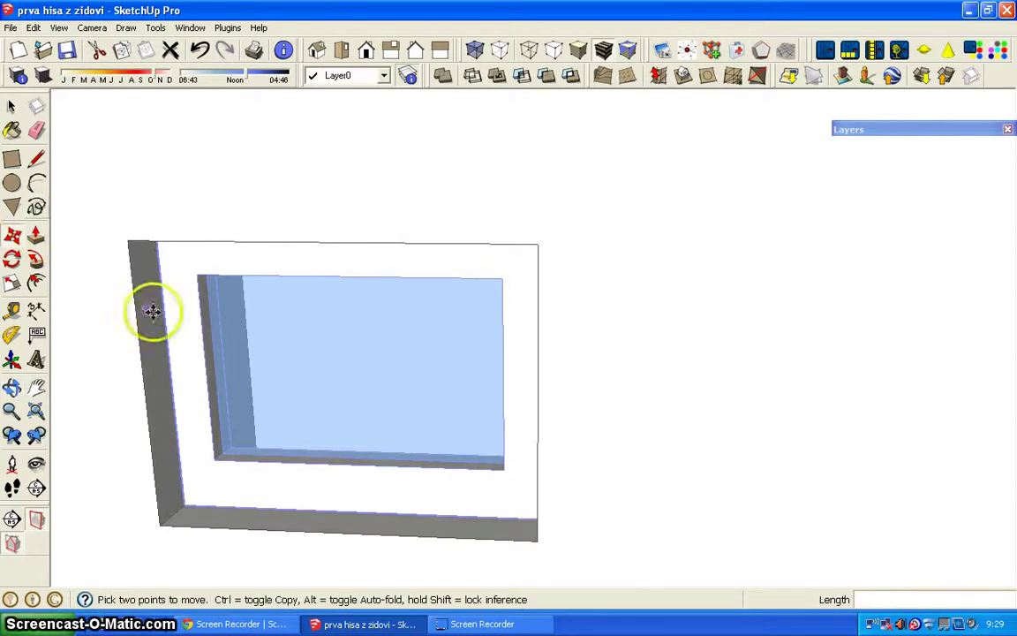
{"action": "left_click", "coordinate": [11, 107]}
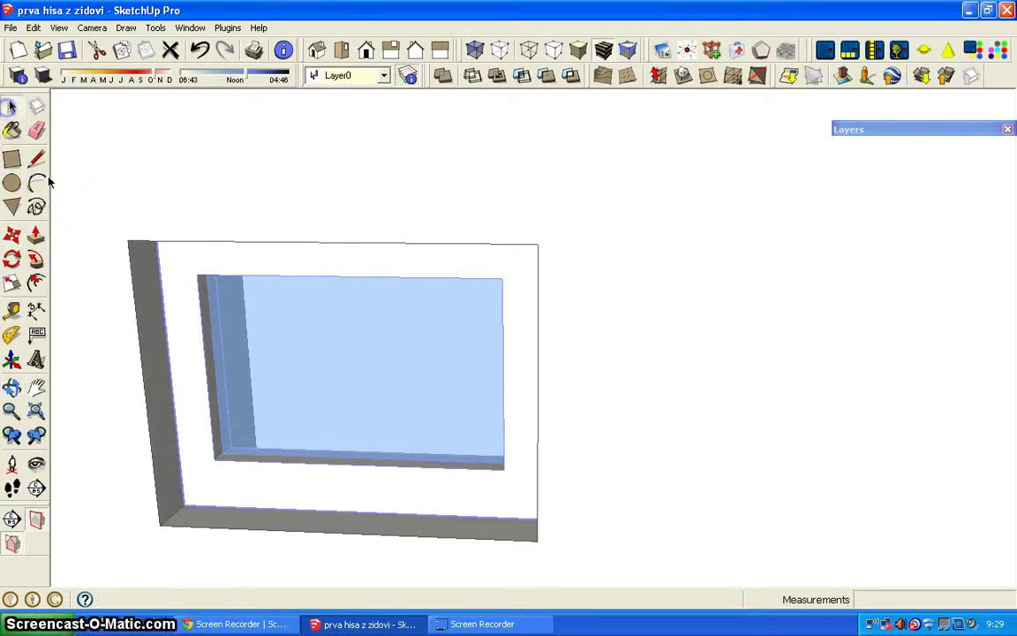
{"action": "left_click", "coordinate": [178, 294]}
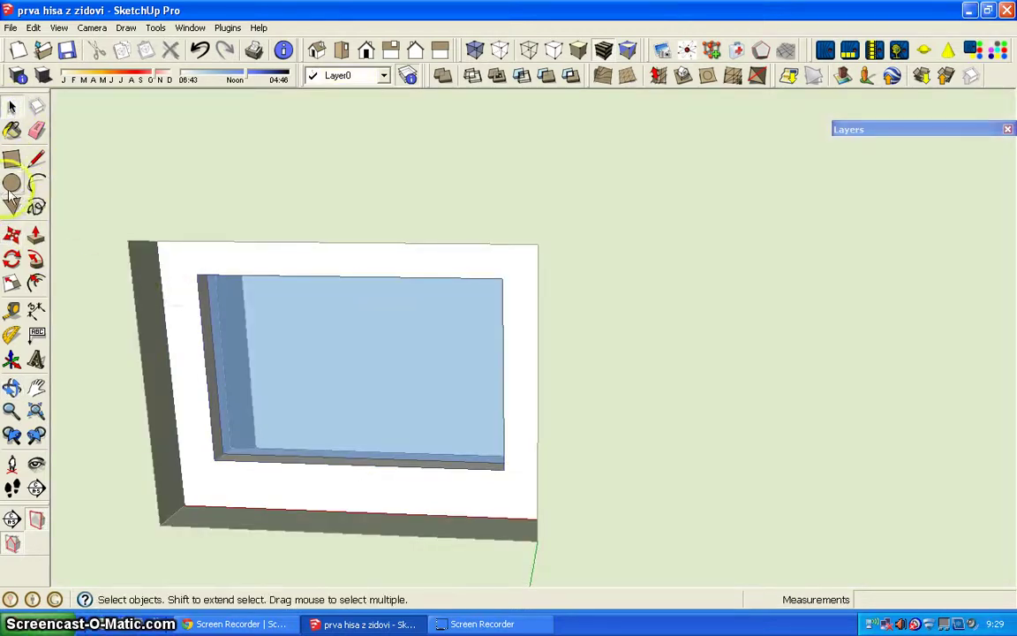
Draw an 80 × 10 cm sill rectangle under the opening and raise it 4 cm thick
{"action": "left_click", "coordinate": [11, 159]}
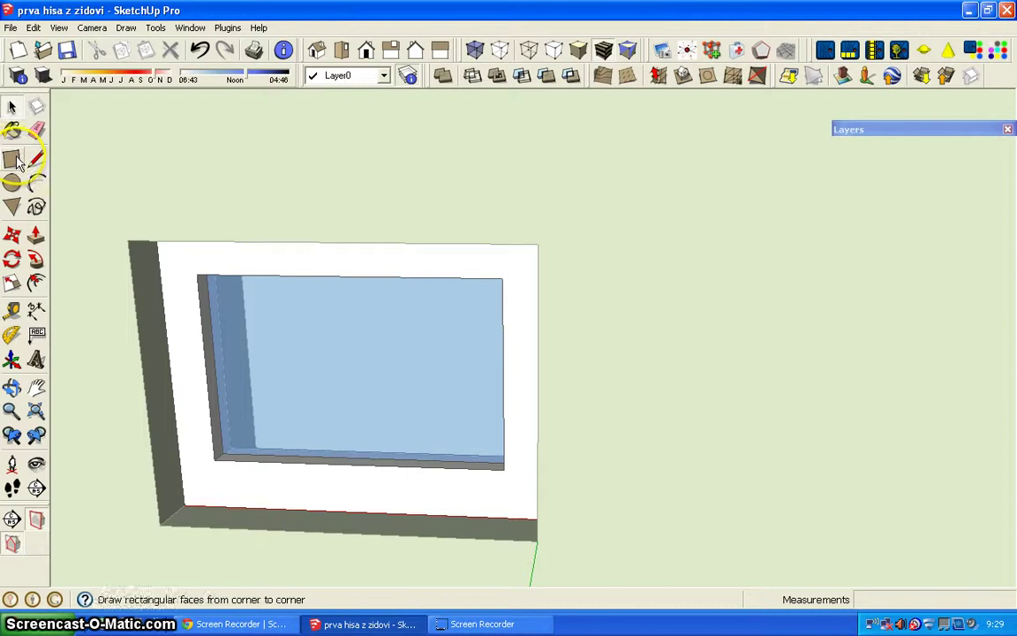
{"action": "left_click", "coordinate": [185, 505]}
{"action": "left_click_drag", "start_coordinate": [202, 506], "coordinate": [545, 551]}
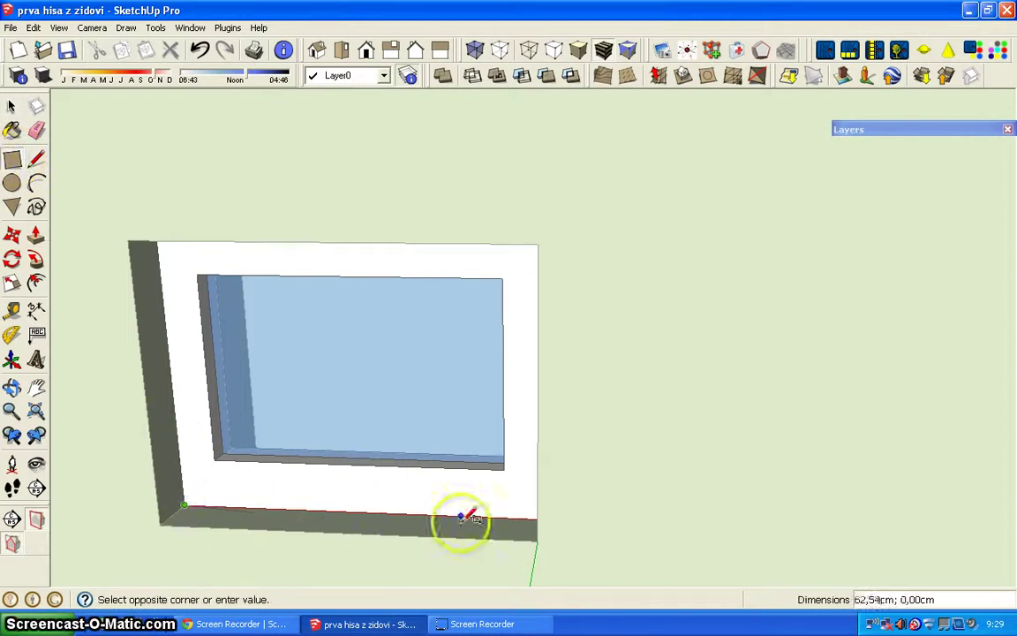
{"action": "left_click", "coordinate": [535, 541]}
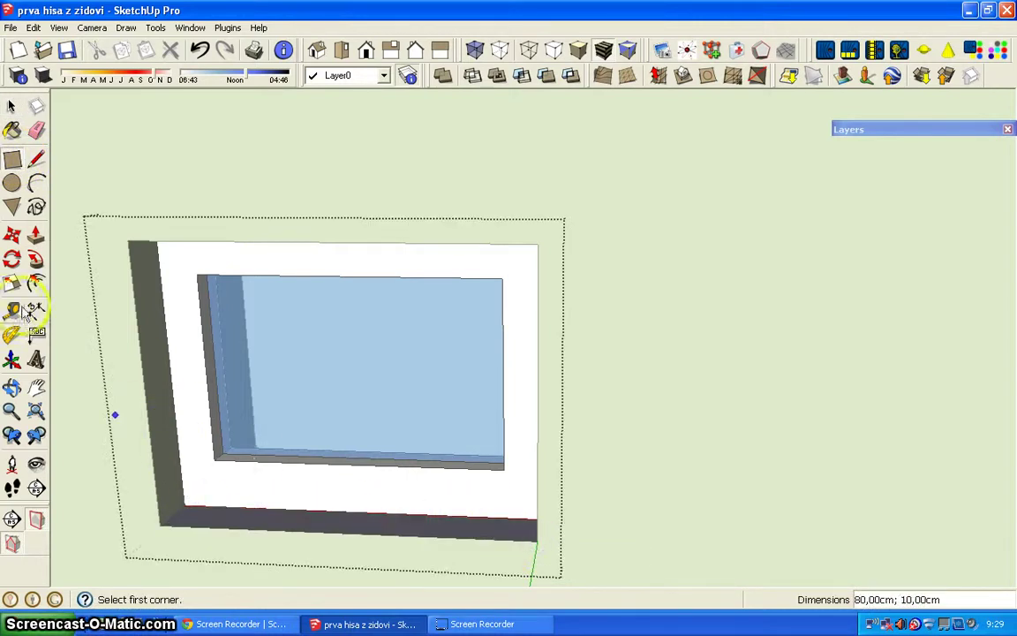
{"action": "left_click", "coordinate": [36, 234]}
{"action": "left_click_drag", "start_coordinate": [246, 518], "coordinate": [251, 499]}
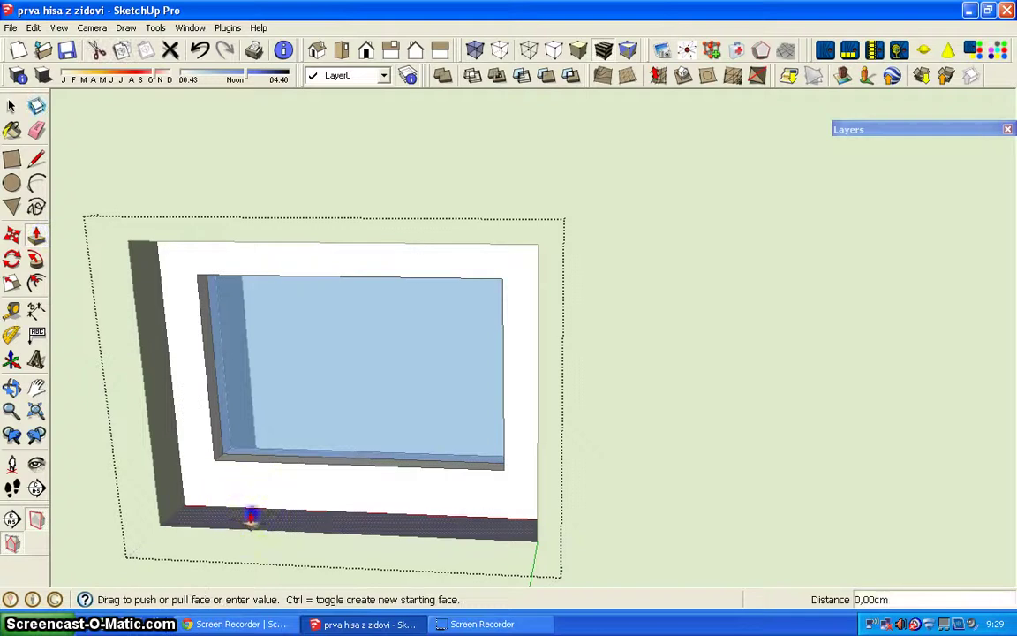
{"action": "type", "text": "3"}
{"action": "key", "text": "Return"}
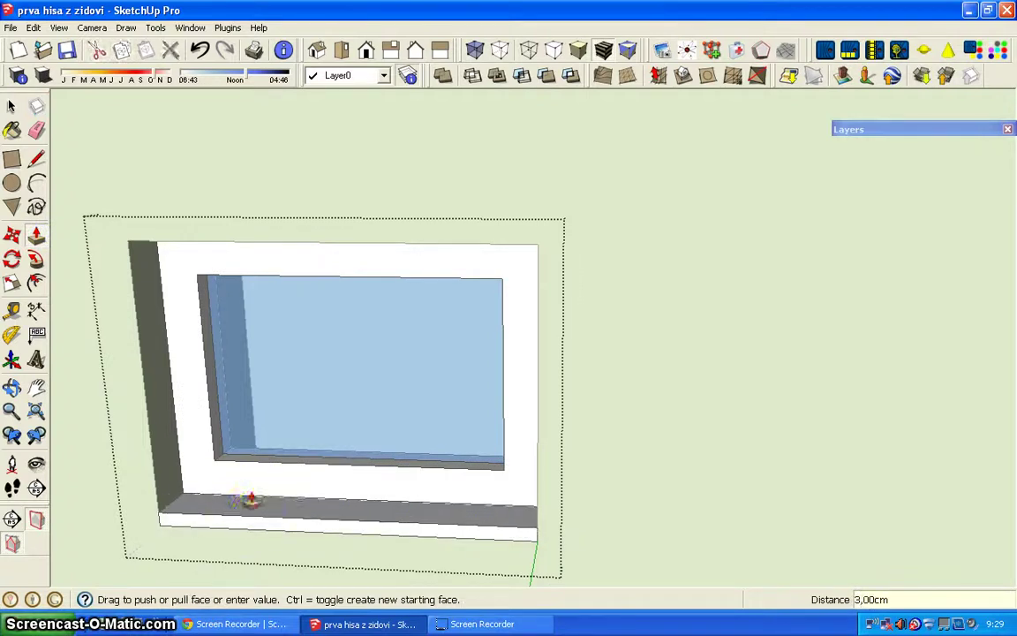
{"action": "left_click_drag", "start_coordinate": [262, 523], "coordinate": [258, 552]}
{"action": "type", "text": "4"}
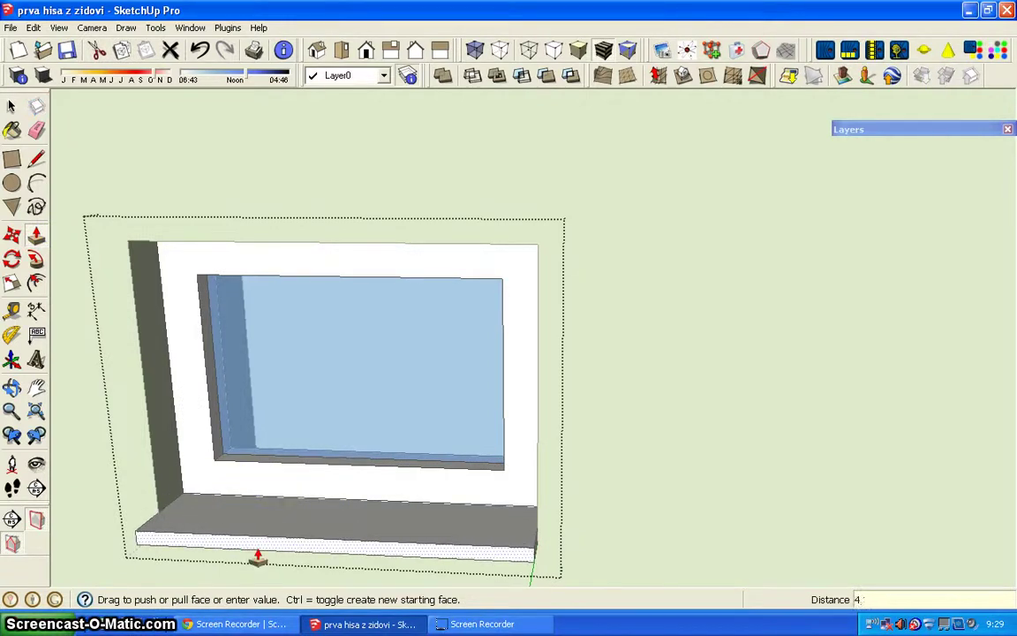
{"action": "key", "text": "Return"}
Extend the sill's right end past the window frame
{"action": "middle_click_drag", "start_coordinate": [522, 540], "coordinate": [342, 506]}
{"action": "scroll", "coordinate": [497, 539], "scroll_direction": "up", "scroll_amount": 2}
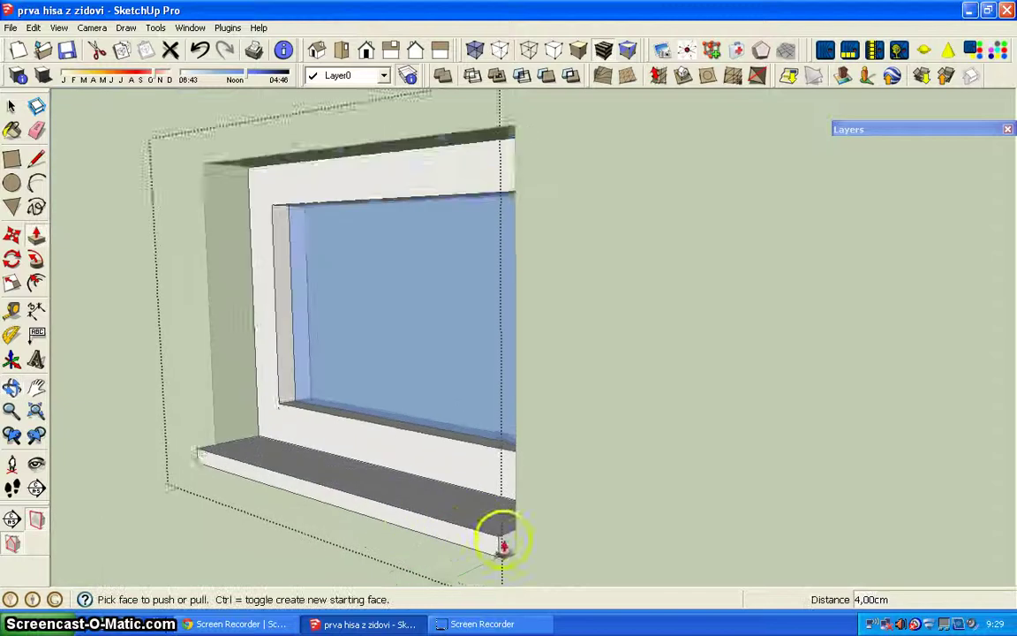
{"action": "scroll", "coordinate": [497, 539], "scroll_direction": "up", "scroll_amount": 2}
{"action": "left_click", "coordinate": [36, 160]}
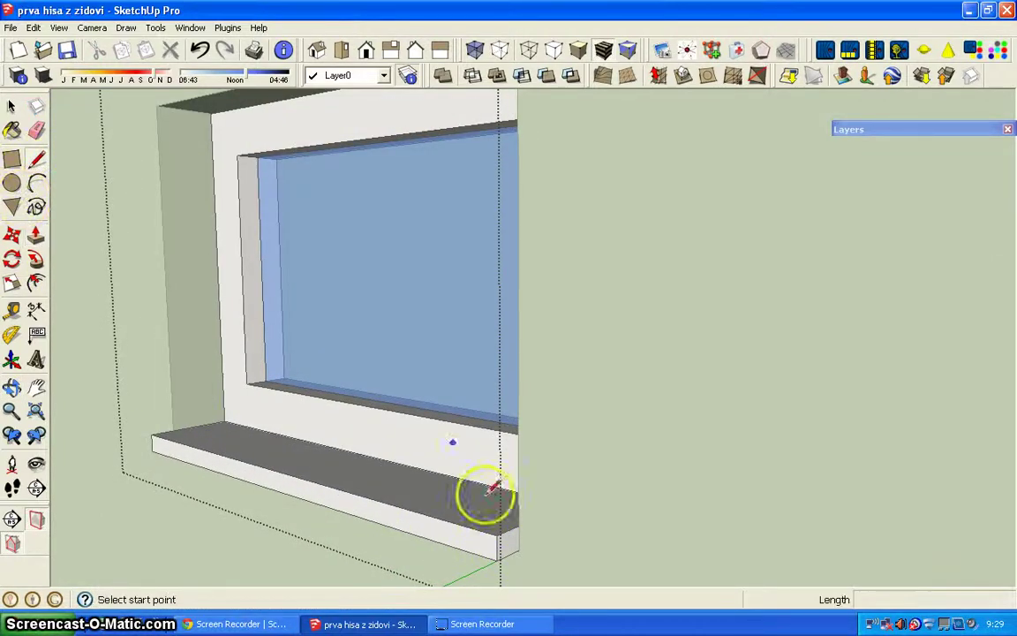
{"action": "left_click", "coordinate": [518, 525]}
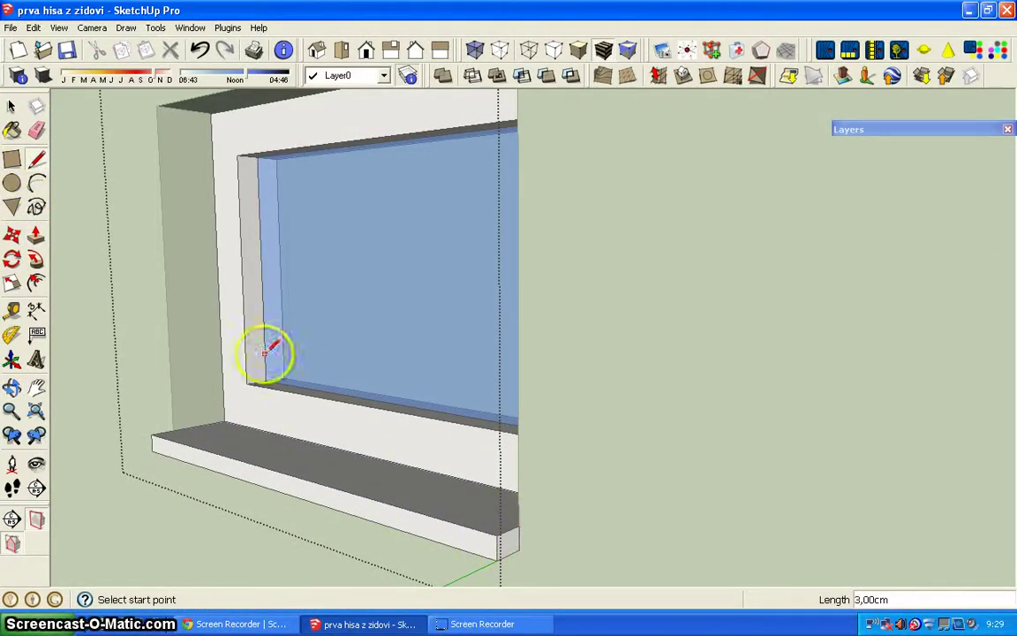
{"action": "left_click", "coordinate": [36, 234]}
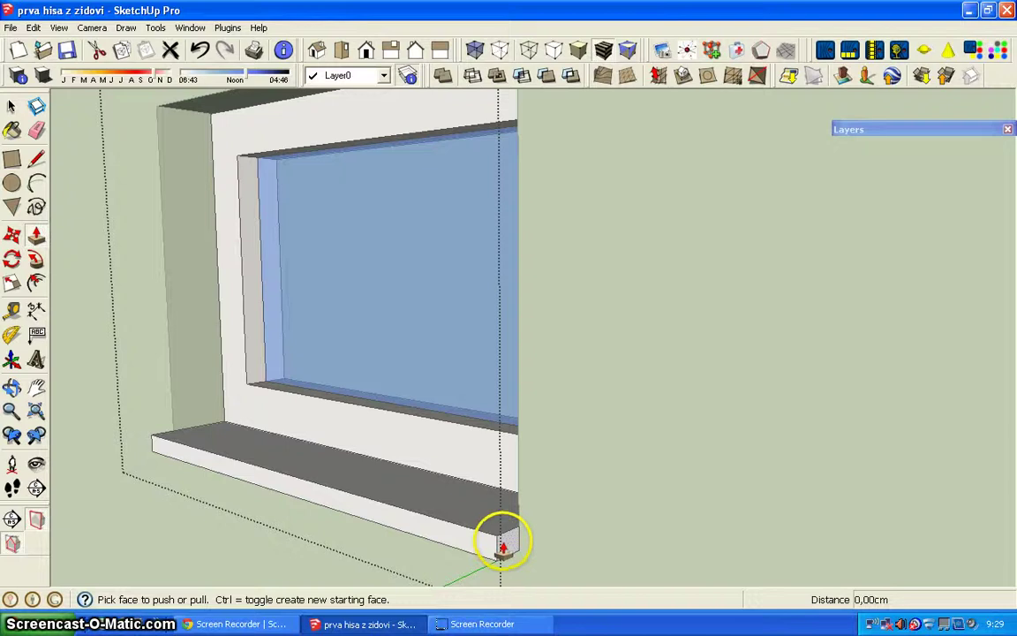
{"action": "mouse_move", "coordinate": [503, 548]}
{"action": "middle_mouse_down"}
{"action": "mouse_move", "coordinate": [68, 429]}
{"action": "mouse_move", "coordinate": [420, 432]}
{"action": "mouse_move", "coordinate": [170, 559]}
{"action": "mouse_move", "coordinate": [330, 454]}
{"action": "mouse_move", "coordinate": [420, 461]}
{"action": "middle_mouse_up"}
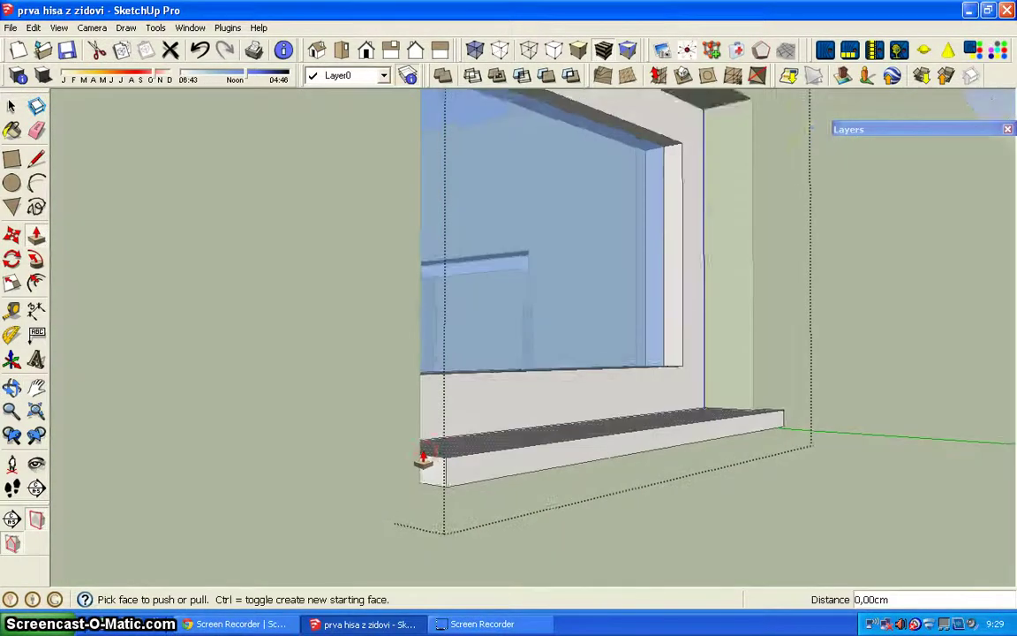
Extend the sill's other end past the frame, then select the wall face
{"action": "left_click", "coordinate": [36, 158]}
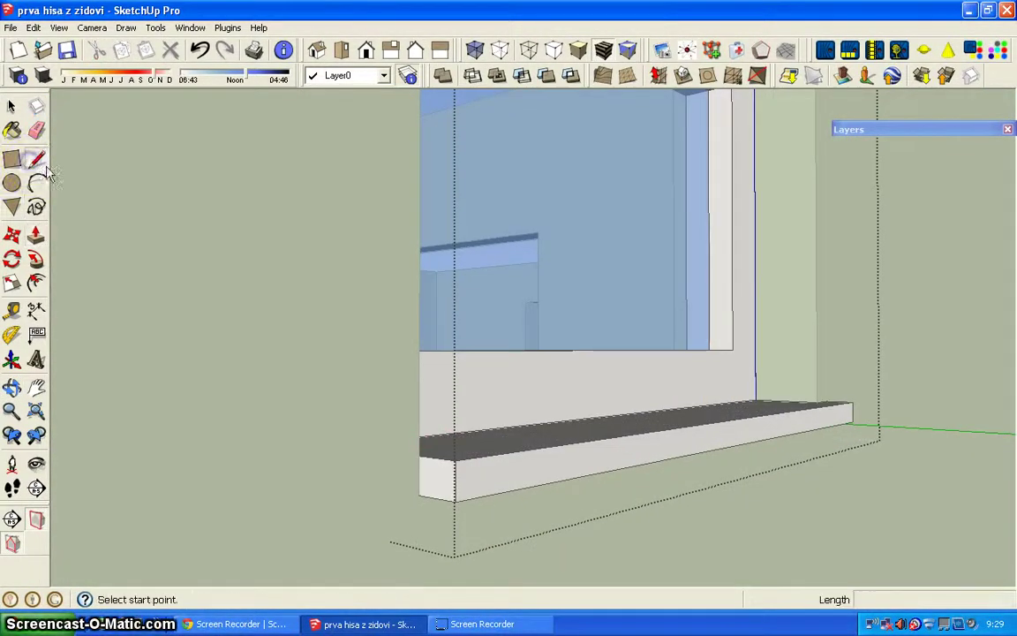
{"action": "left_click", "coordinate": [419, 465]}
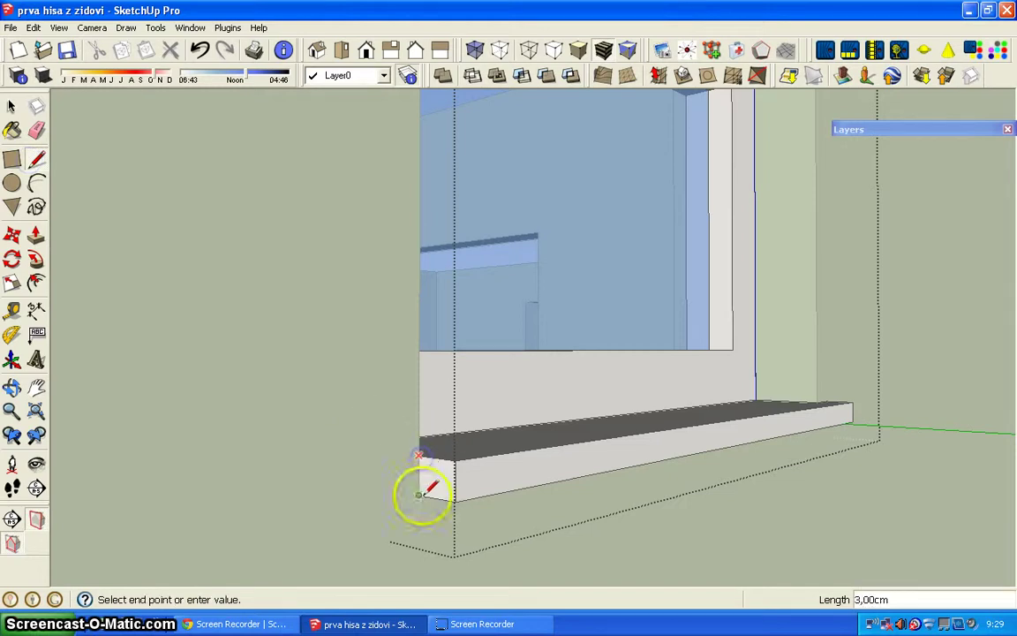
{"action": "left_click", "coordinate": [36, 239]}
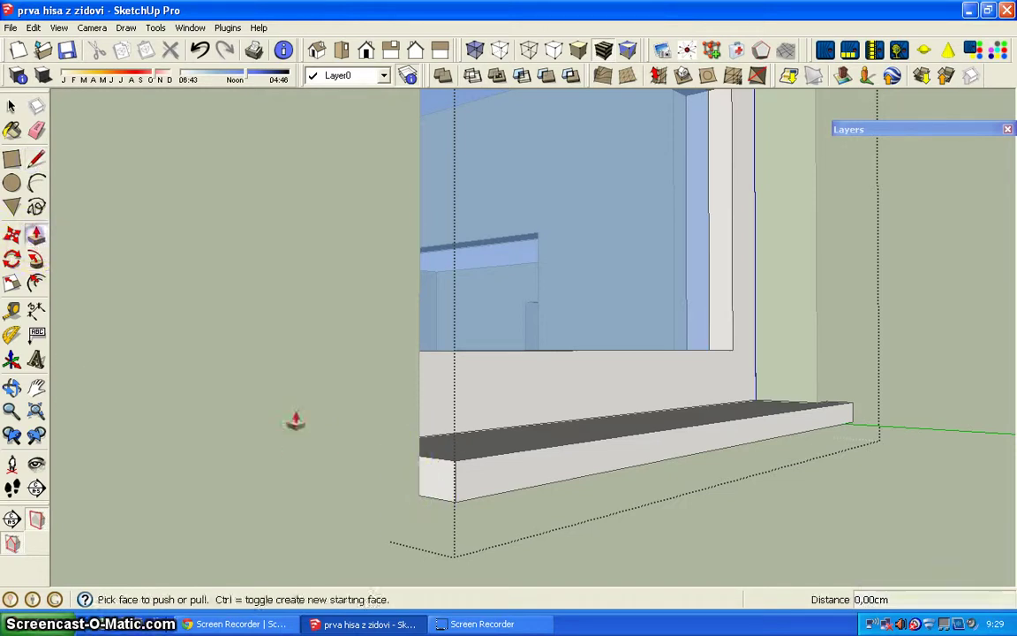
{"action": "left_click", "coordinate": [434, 473]}
{"action": "scroll", "coordinate": [535, 479], "scroll_direction": "down", "scroll_amount": 3}
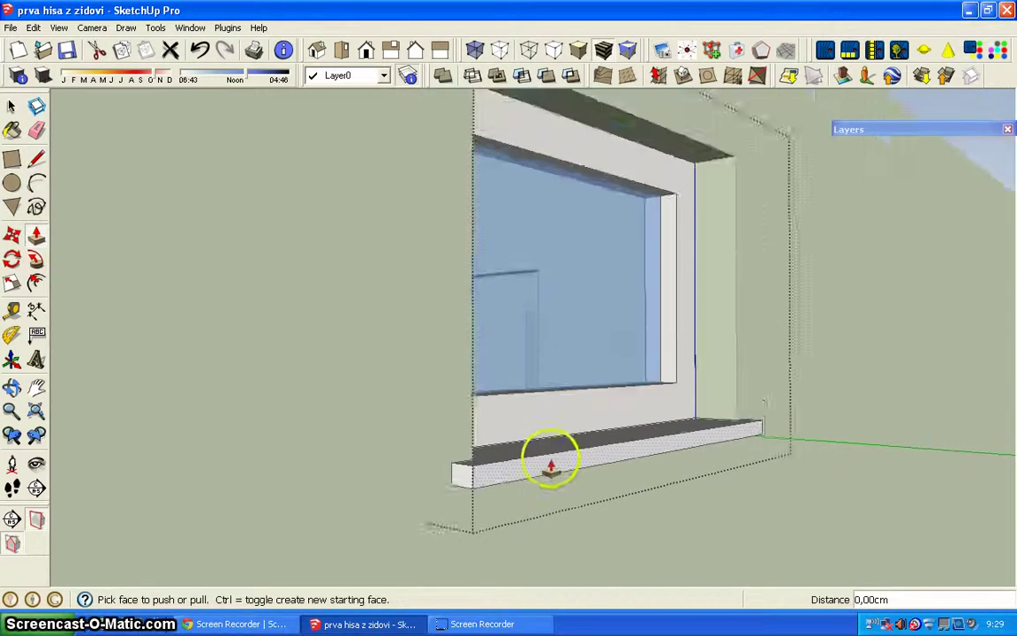
{"action": "mouse_move", "coordinate": [552, 461]}
{"action": "middle_mouse_down"}
{"action": "mouse_move", "coordinate": [533, 481]}
{"action": "mouse_move", "coordinate": [494, 445]}
{"action": "middle_mouse_up"}
{"action": "left_click", "coordinate": [11, 106]}
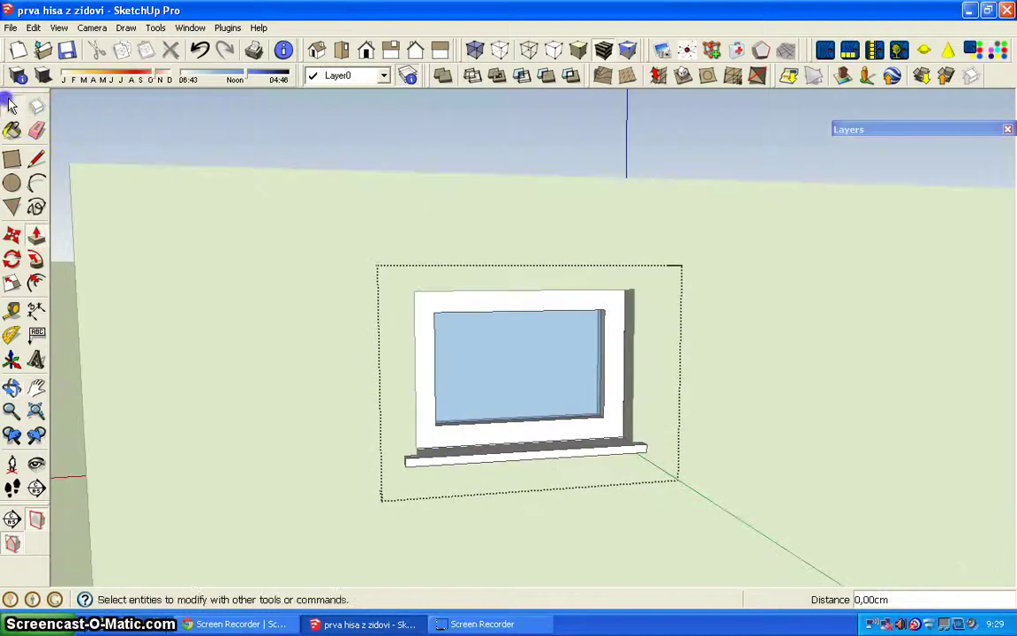
{"action": "left_click", "coordinate": [234, 309]}
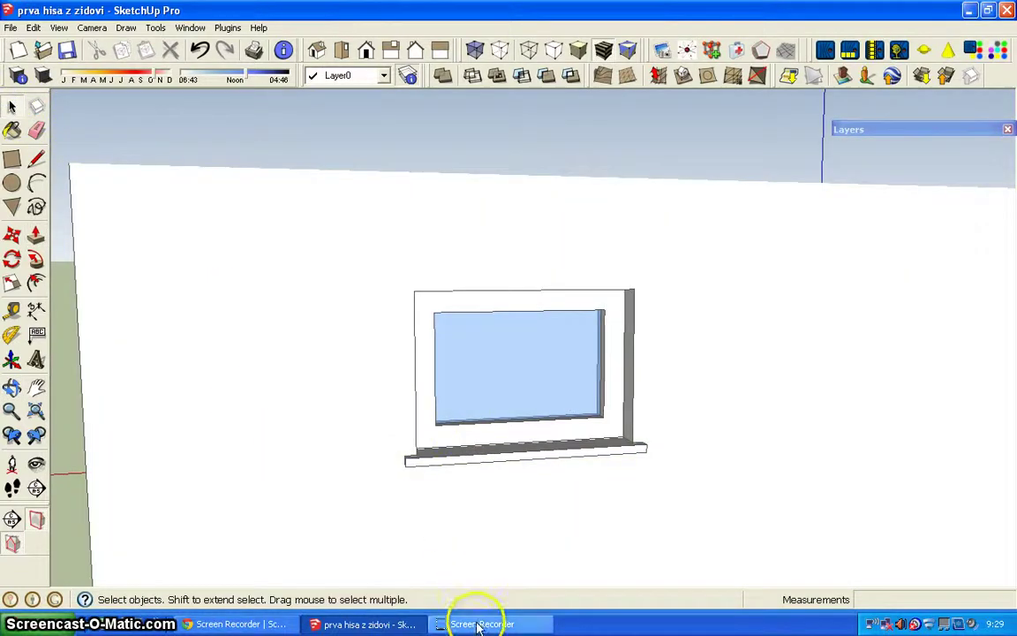
Draw a 210 × 100 cm rectangle in the doorway of the front wall
{"action": "scroll", "coordinate": [663, 397], "scroll_direction": "down", "scroll_amount": 2}
{"action": "middle_click_drag", "start_coordinate": [700, 379], "coordinate": [708, 362]}
{"action": "scroll", "coordinate": [882, 353], "scroll_direction": "down", "scroll_amount": 1}
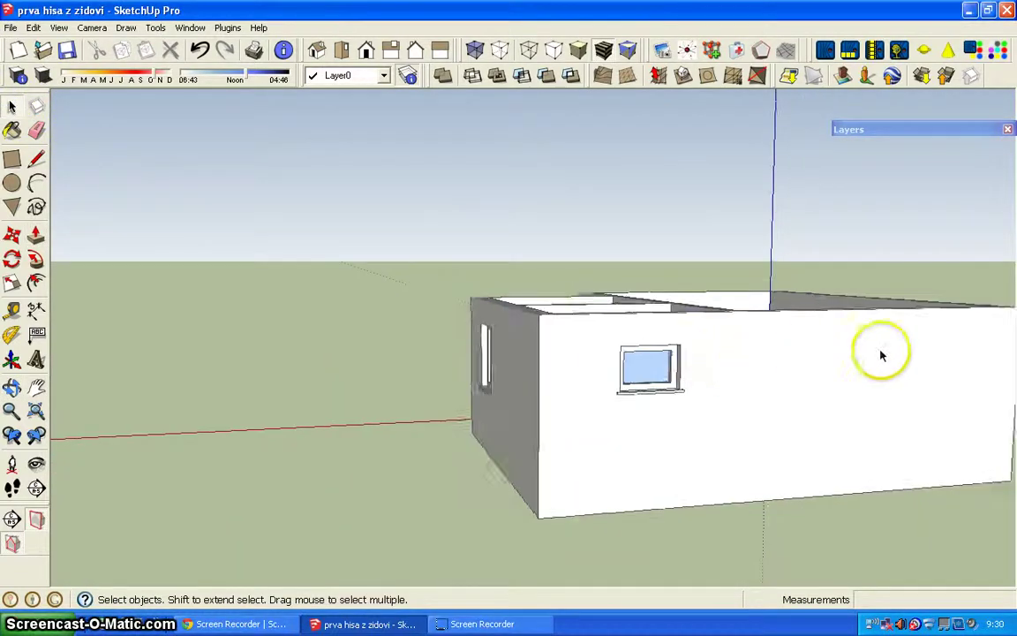
{"action": "mouse_move", "coordinate": [881, 352]}
{"action": "middle_mouse_down"}
{"action": "mouse_move", "coordinate": [670, 390]}
{"action": "mouse_move", "coordinate": [561, 390]}
{"action": "middle_mouse_up"}
{"action": "mouse_move", "coordinate": [678, 518]}
{"action": "middle_mouse_down"}
{"action": "mouse_move", "coordinate": [658, 543]}
{"action": "mouse_move", "coordinate": [642, 465]}
{"action": "mouse_move", "coordinate": [454, 457]}
{"action": "middle_mouse_up"}
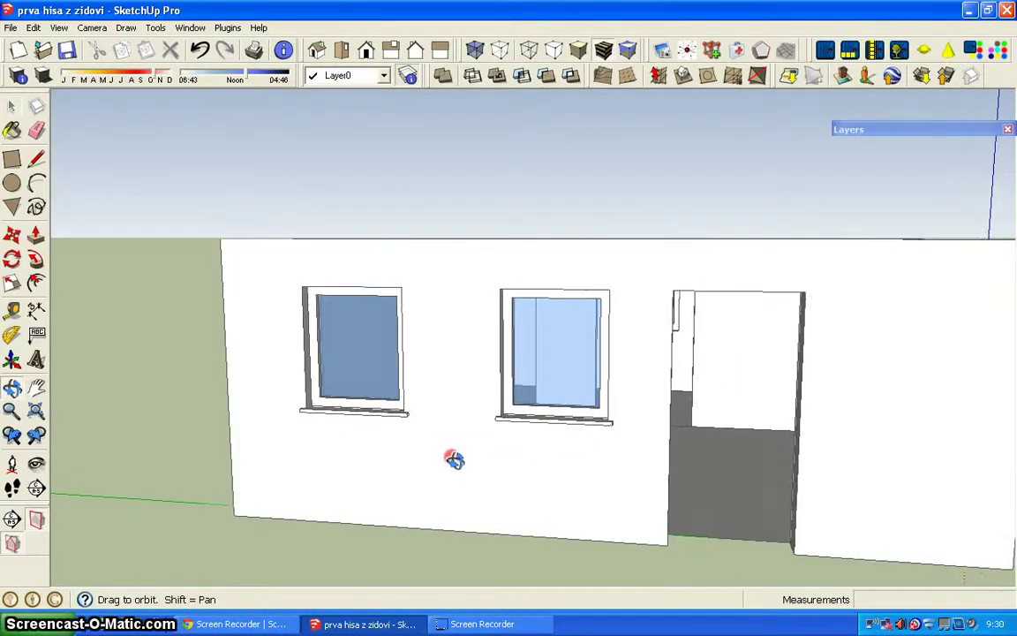
{"action": "left_click", "coordinate": [12, 159]}
{"action": "left_click", "coordinate": [667, 544]}
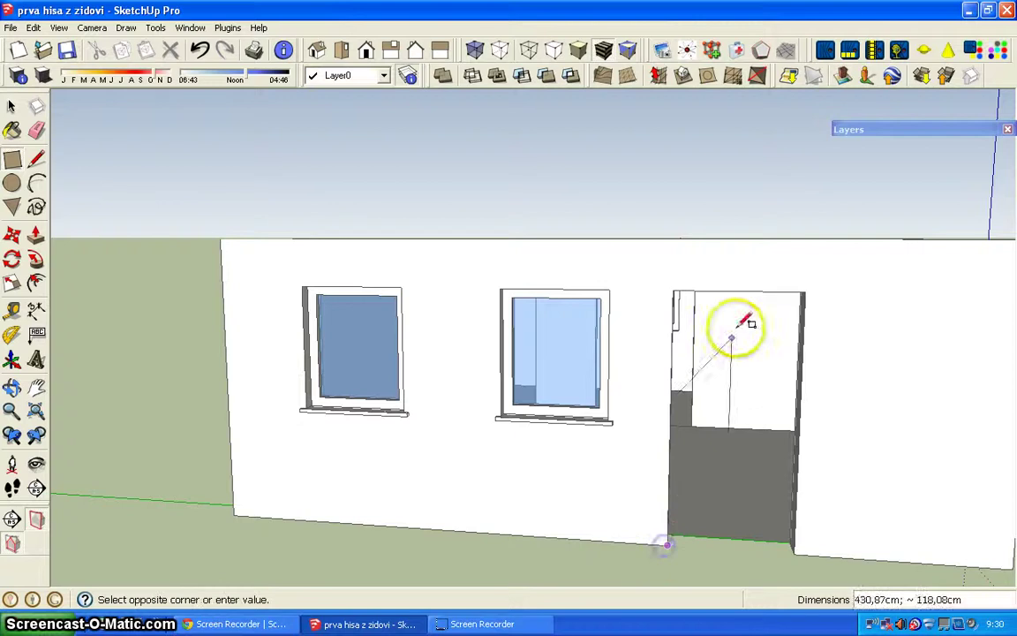
{"action": "left_click", "coordinate": [803, 292]}
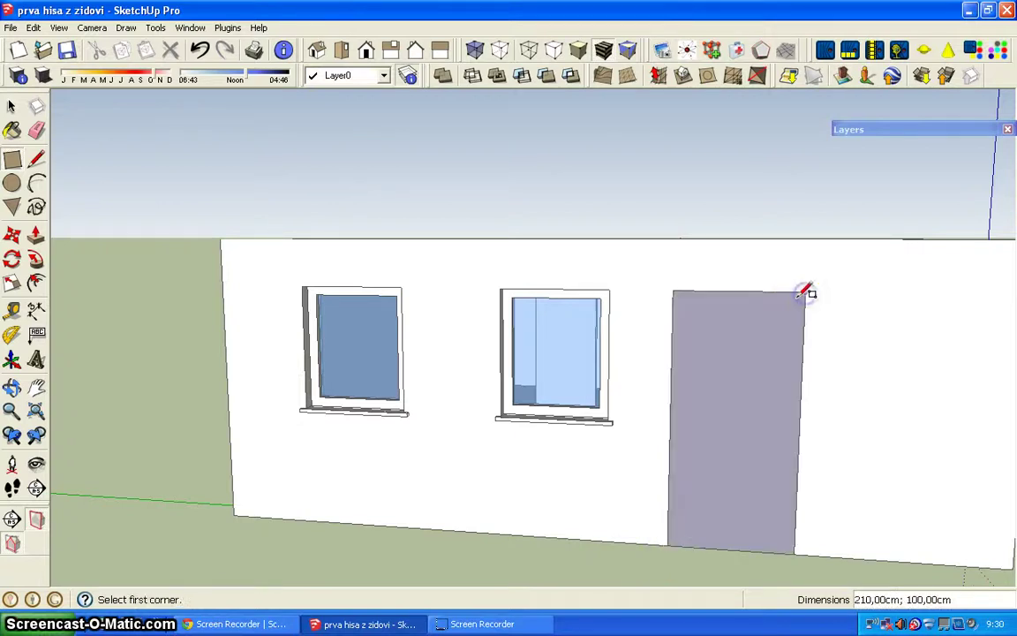
Reverse the door rectangle's face and make it a group
{"action": "right_click", "coordinate": [775, 347]}
{"action": "left_click", "coordinate": [811, 477]}
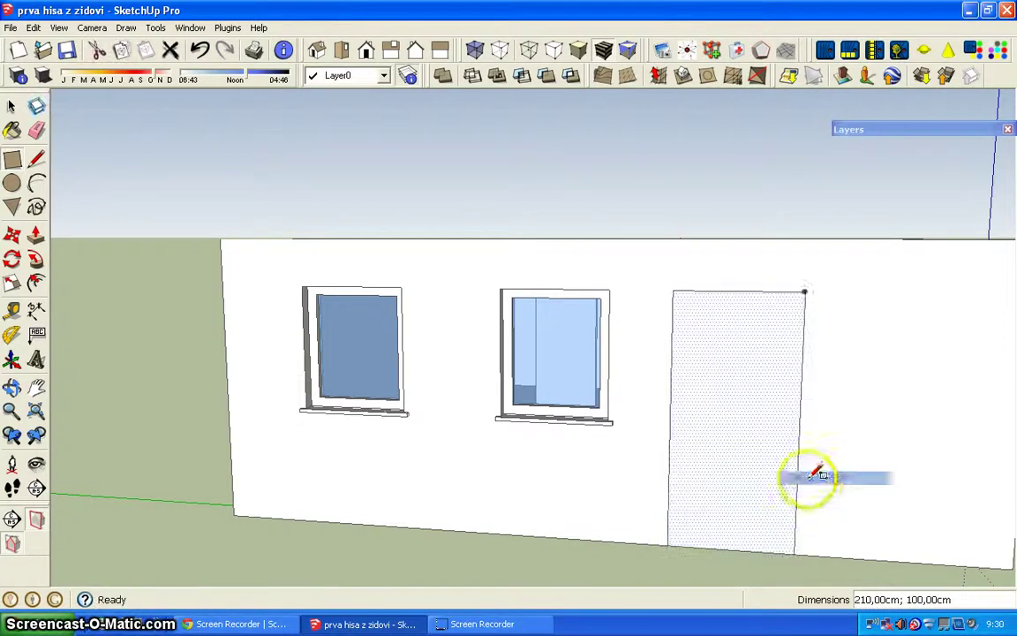
{"action": "left_click", "coordinate": [12, 108]}
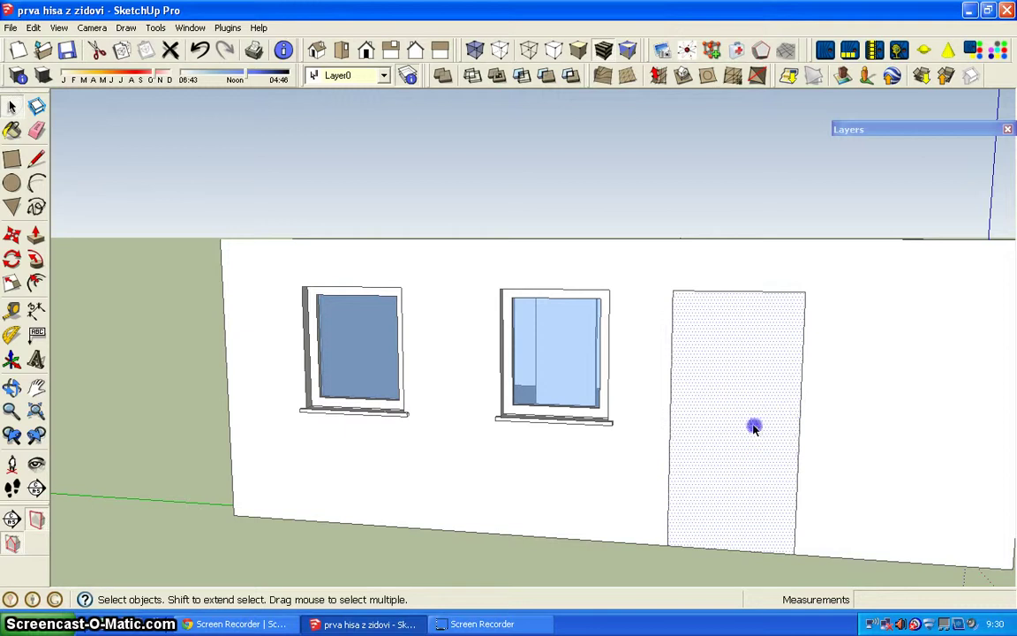
{"action": "right_click", "coordinate": [754, 430]}
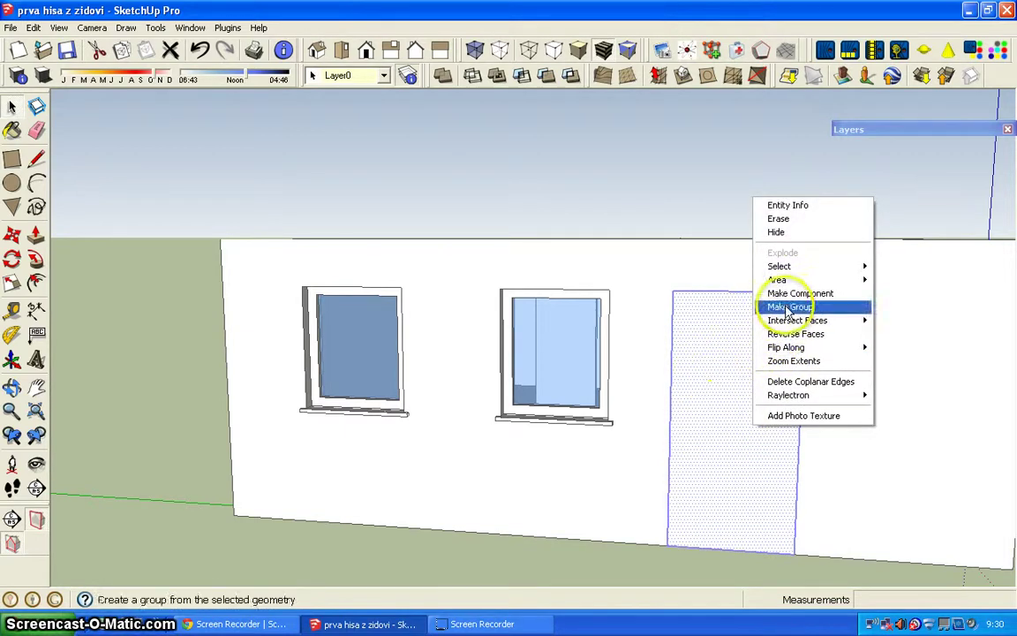
{"action": "left_click", "coordinate": [707, 365]}
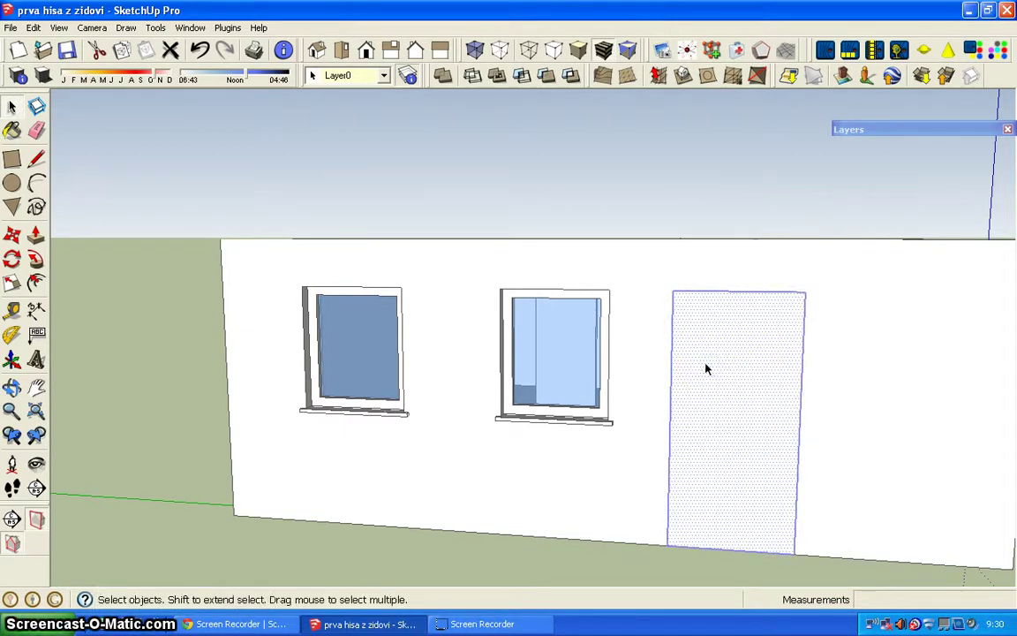
{"action": "right_click", "coordinate": [707, 370]}
{"action": "left_click", "coordinate": [746, 475]}
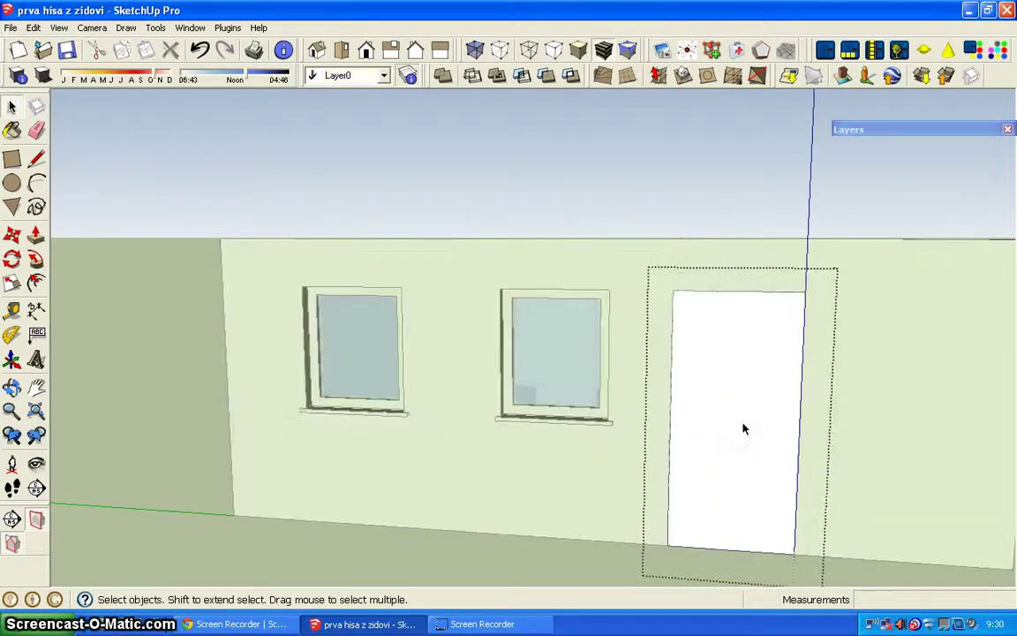
Offset the door outline 8 cm inward and delete the inner face to open the doorway
{"action": "middle_click_drag", "start_coordinate": [743, 425], "coordinate": [677, 438]}
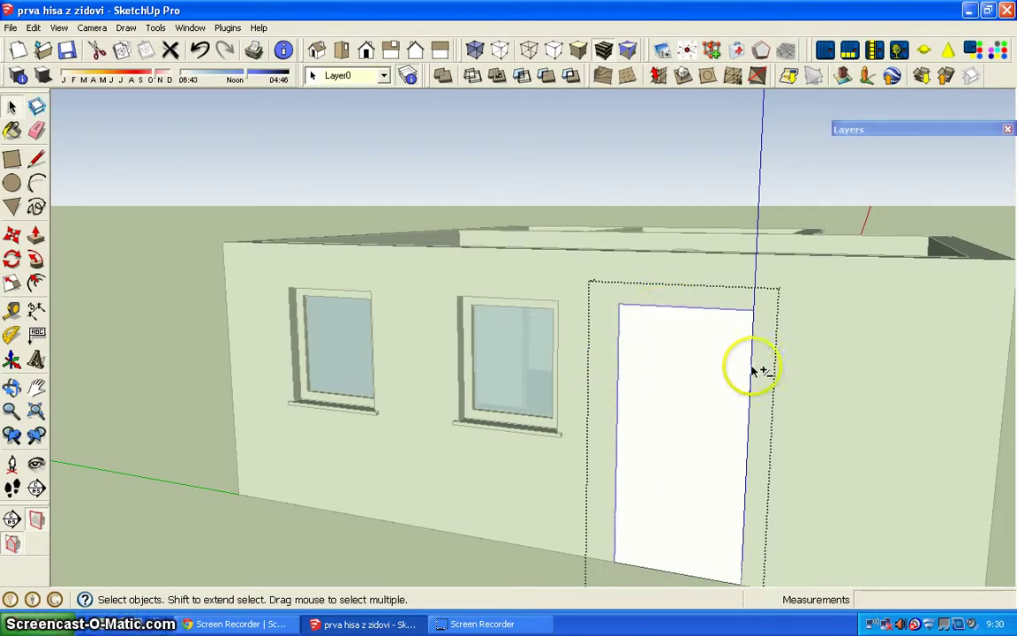
{"action": "left_click", "coordinate": [36, 283]}
{"action": "left_click", "coordinate": [619, 363]}
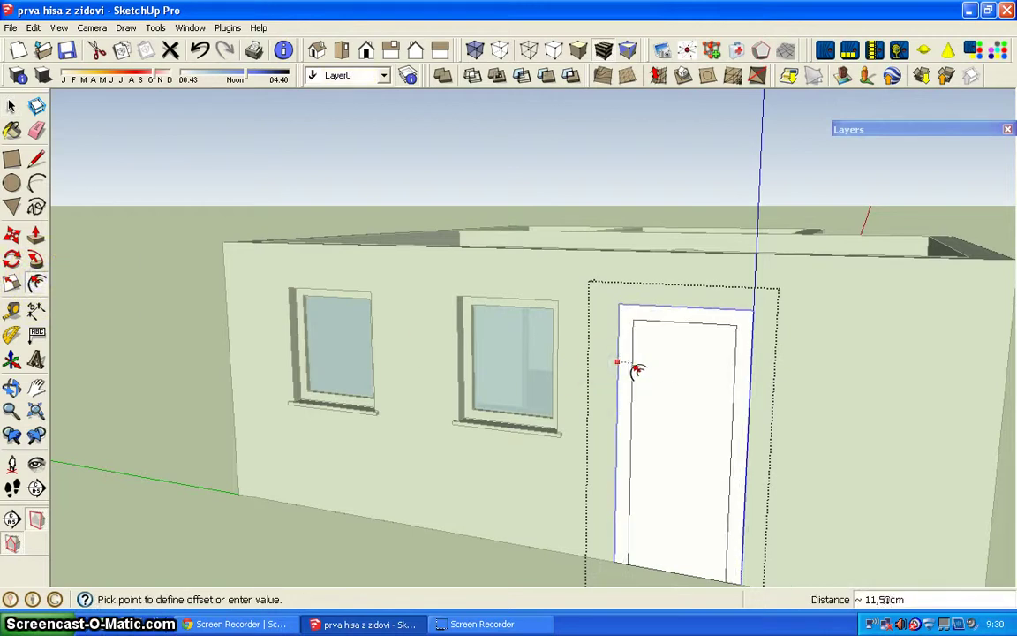
{"action": "type", "text": "8"}
{"action": "key", "text": "Return"}
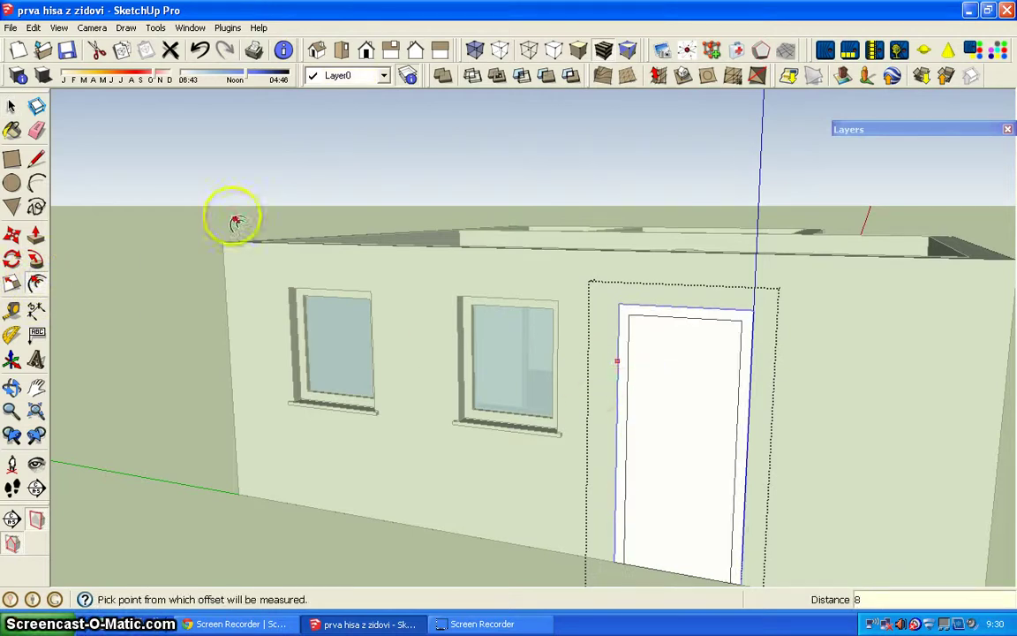
{"action": "left_click", "coordinate": [12, 105]}
{"action": "left_click", "coordinate": [667, 400]}
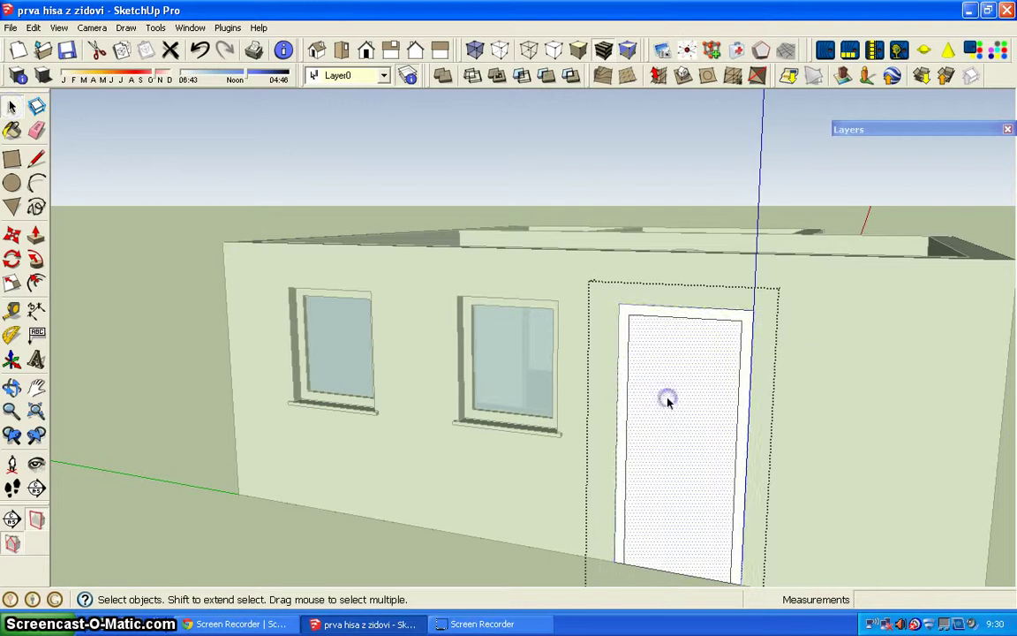
{"action": "key", "text": "Delete"}
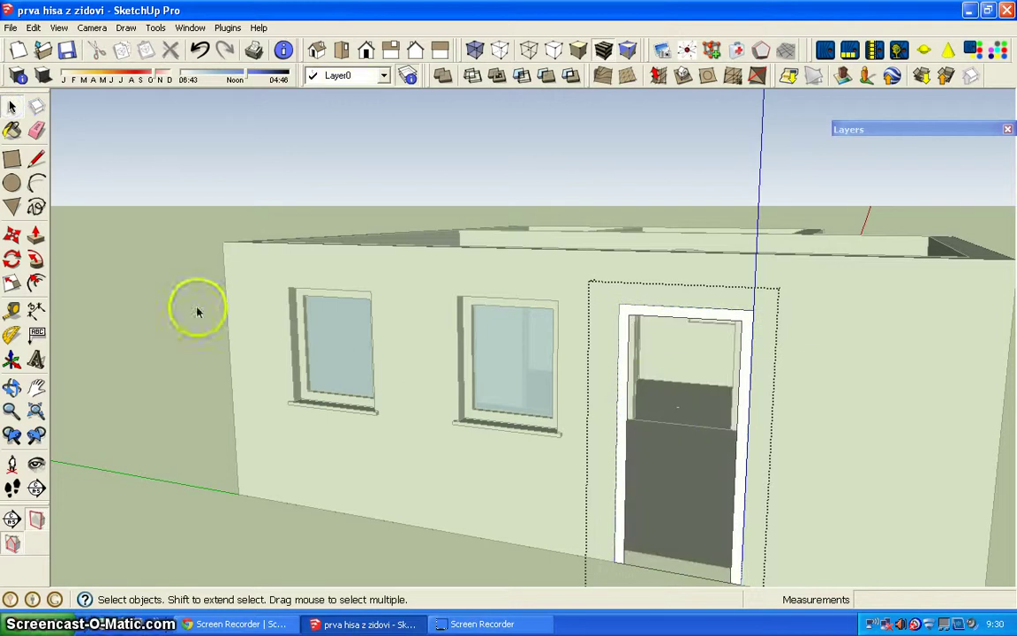
Pull the door frame face 10 cm out from the wall
{"action": "left_click", "coordinate": [36, 232]}
{"action": "left_click", "coordinate": [630, 417]}
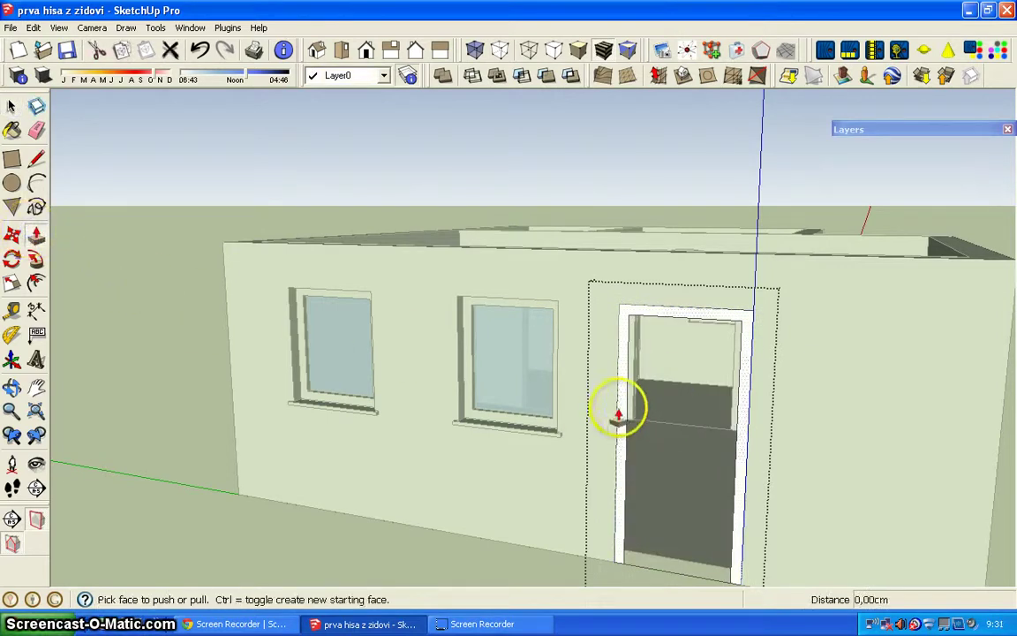
{"action": "left_click_drag", "start_coordinate": [619, 415], "coordinate": [629, 408]}
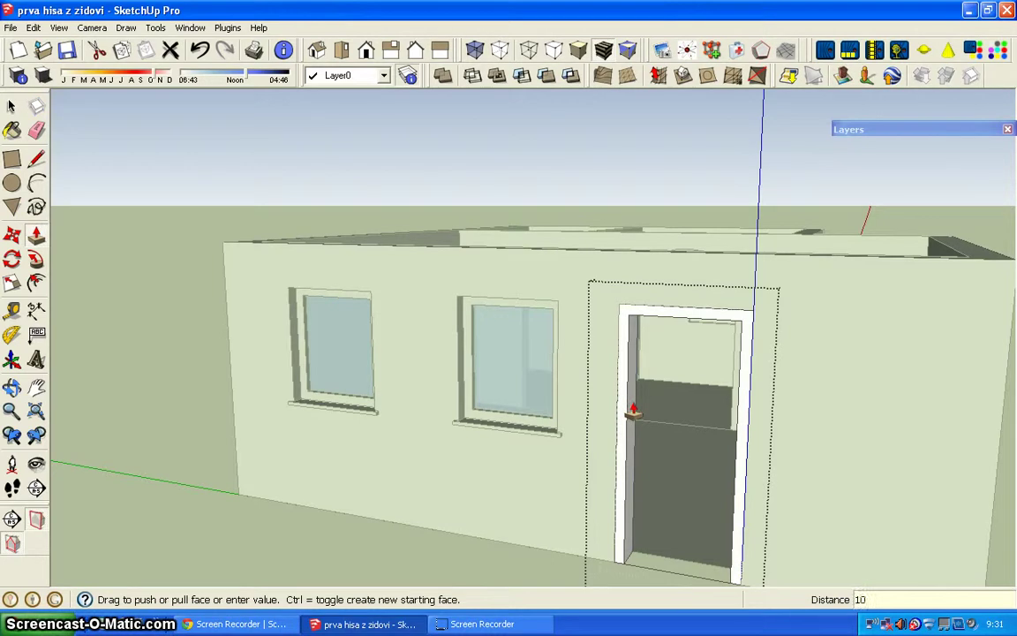
{"action": "left_click", "coordinate": [627, 433]}
{"action": "scroll", "coordinate": [625, 433], "scroll_direction": "up", "scroll_amount": 1}
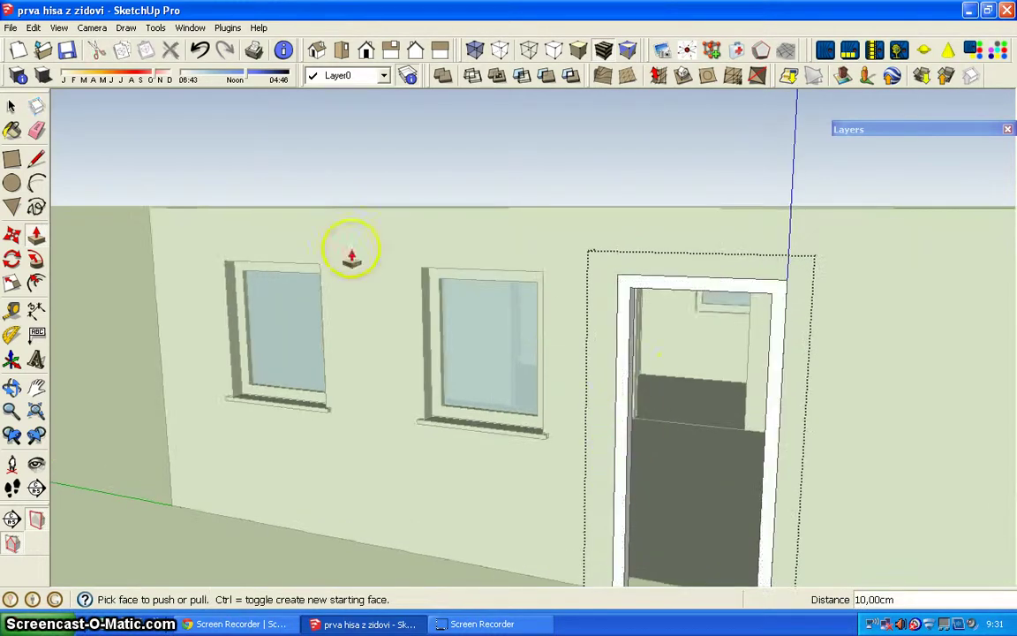
{"action": "middle_click_drag", "start_coordinate": [689, 417], "coordinate": [642, 356]}
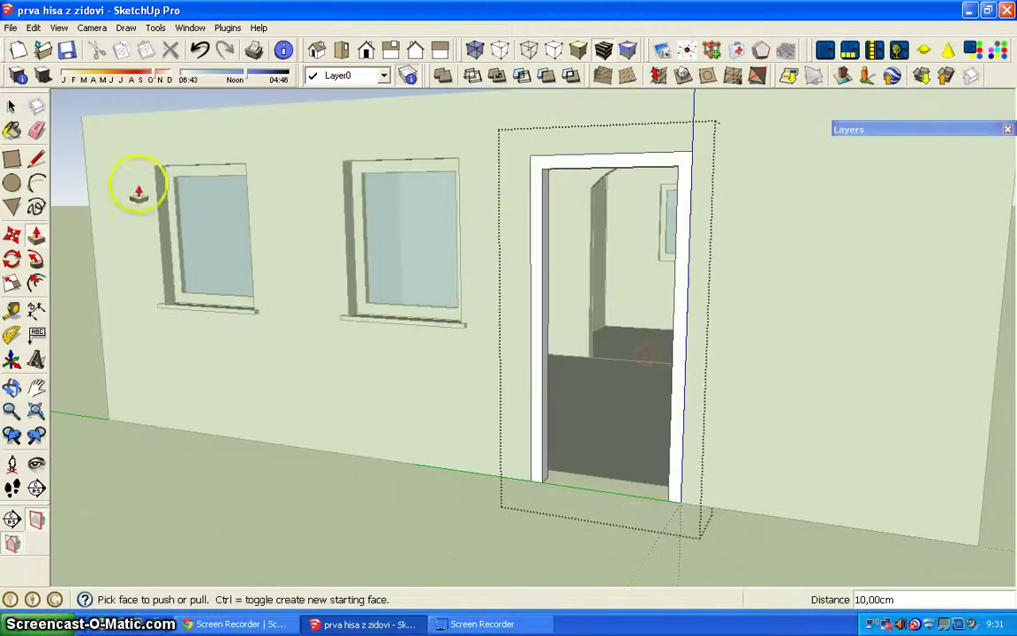
Select the door frame and make it a group
{"action": "left_click", "coordinate": [13, 104]}
{"action": "left_click", "coordinate": [536, 251]}
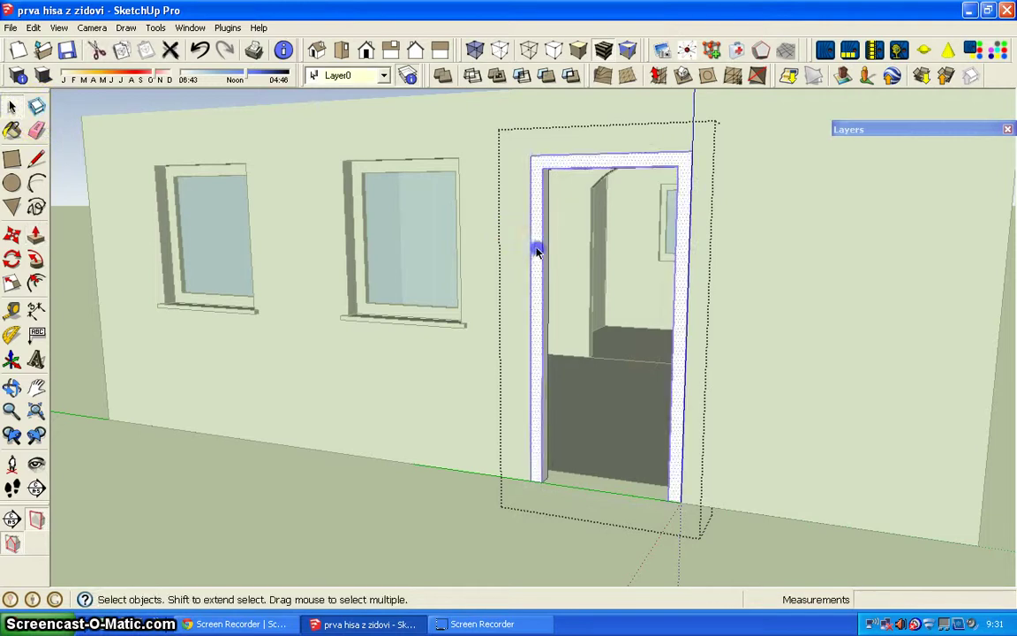
{"action": "right_click", "coordinate": [536, 251]}
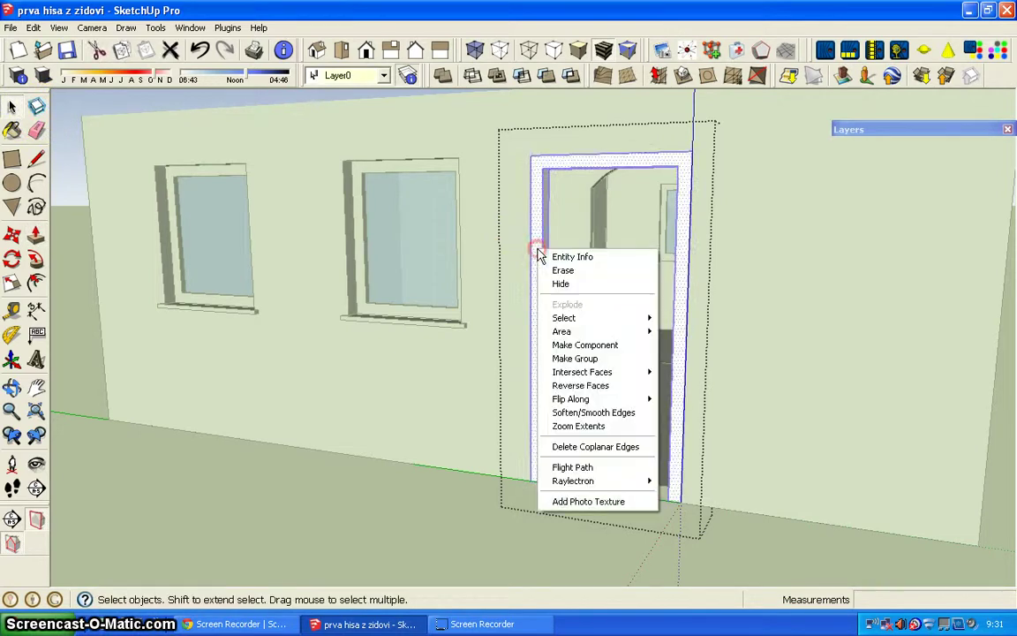
{"action": "left_click", "coordinate": [586, 359]}
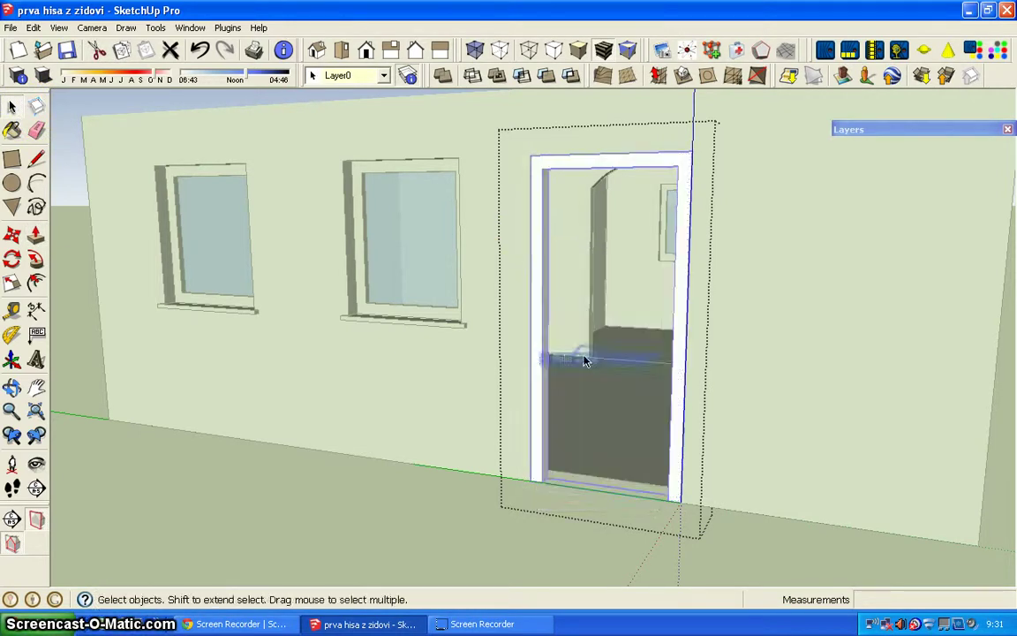
{"action": "middle_click_drag", "start_coordinate": [586, 410], "coordinate": [608, 428]}
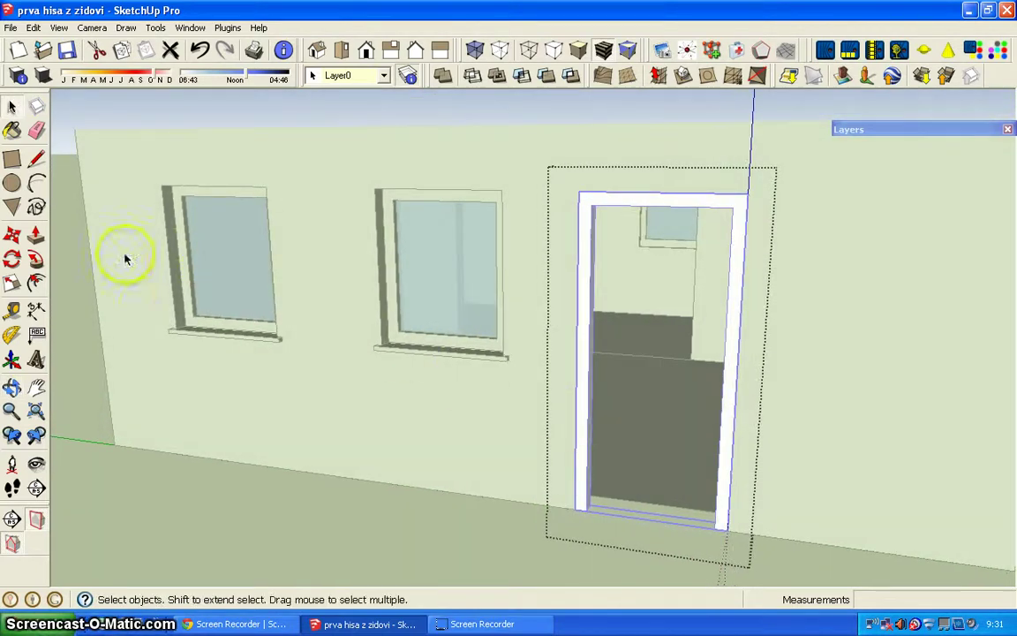
{"action": "mouse_move", "coordinate": [148, 311]}
{"action": "middle_mouse_down"}
{"action": "mouse_move", "coordinate": [186, 363]}
{"action": "mouse_move", "coordinate": [159, 363]}
{"action": "middle_mouse_up"}
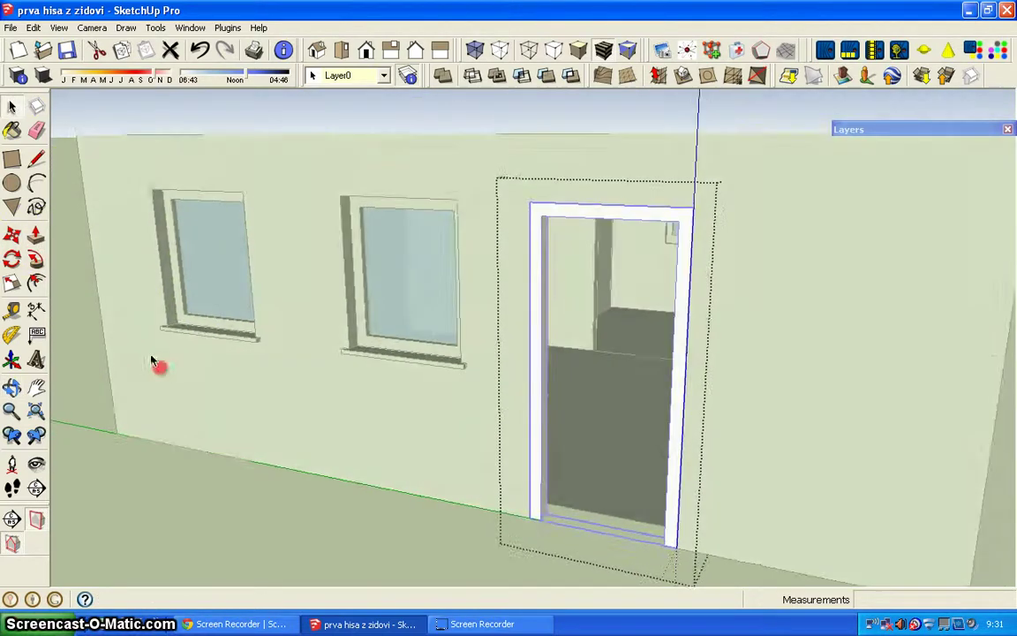
{"action": "left_click", "coordinate": [36, 235]}
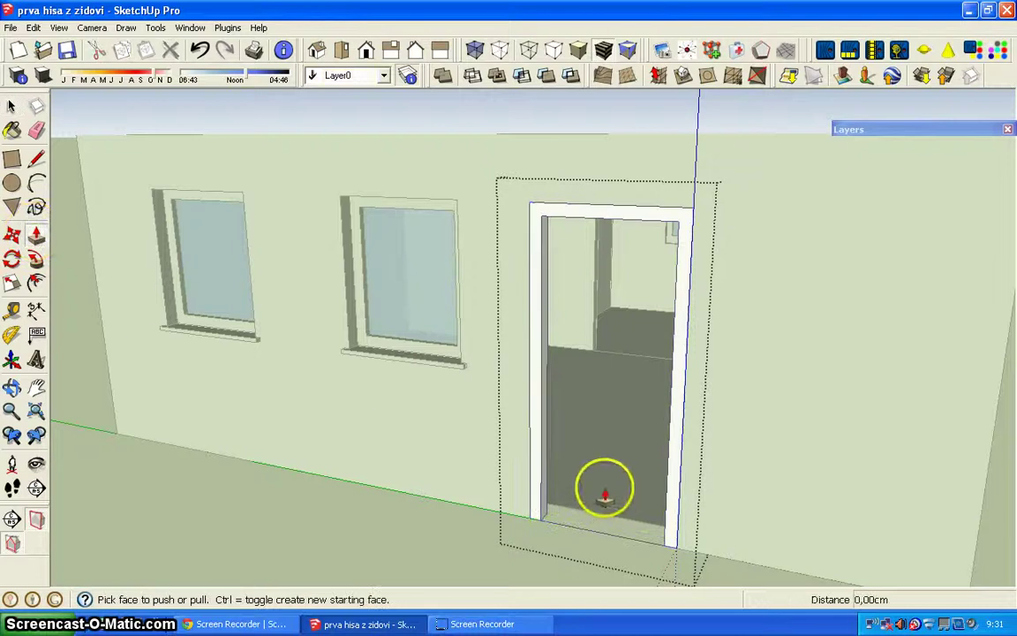
{"action": "middle_click_drag", "start_coordinate": [601, 484], "coordinate": [570, 535]}
{"action": "scroll", "coordinate": [570, 534], "scroll_direction": "up", "scroll_amount": 3}
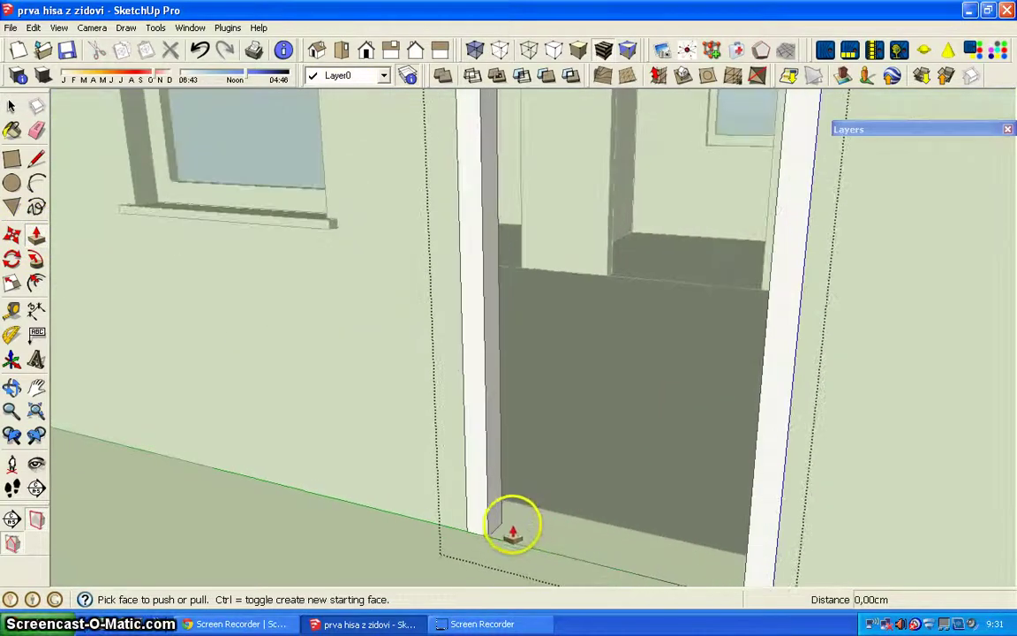
Cancel the unfinished line and undo the stray diagonal line in the doorway
{"action": "left_click", "coordinate": [36, 162]}
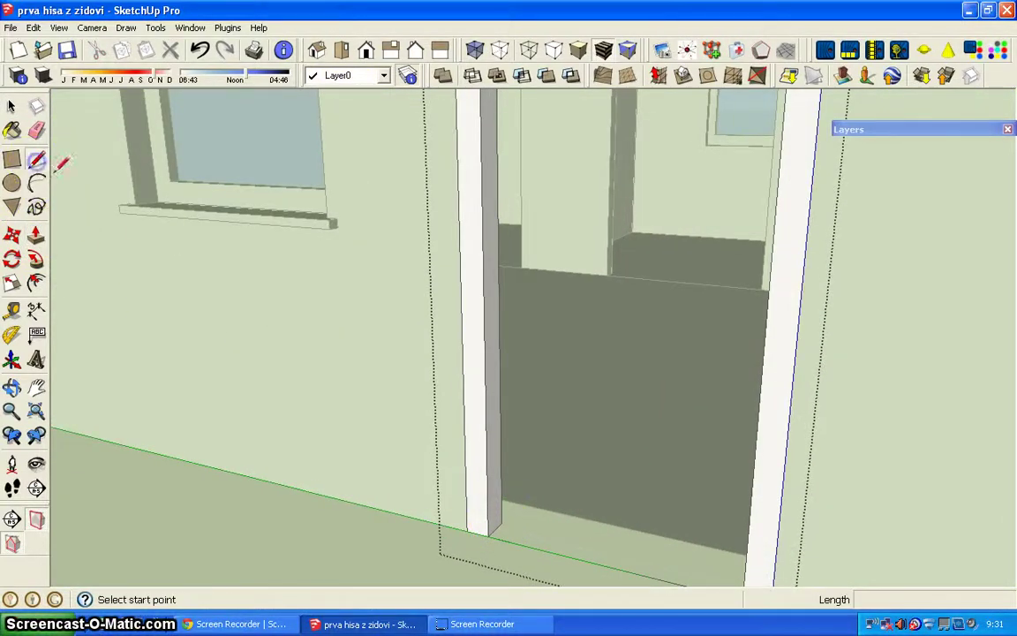
{"action": "left_click", "coordinate": [501, 523]}
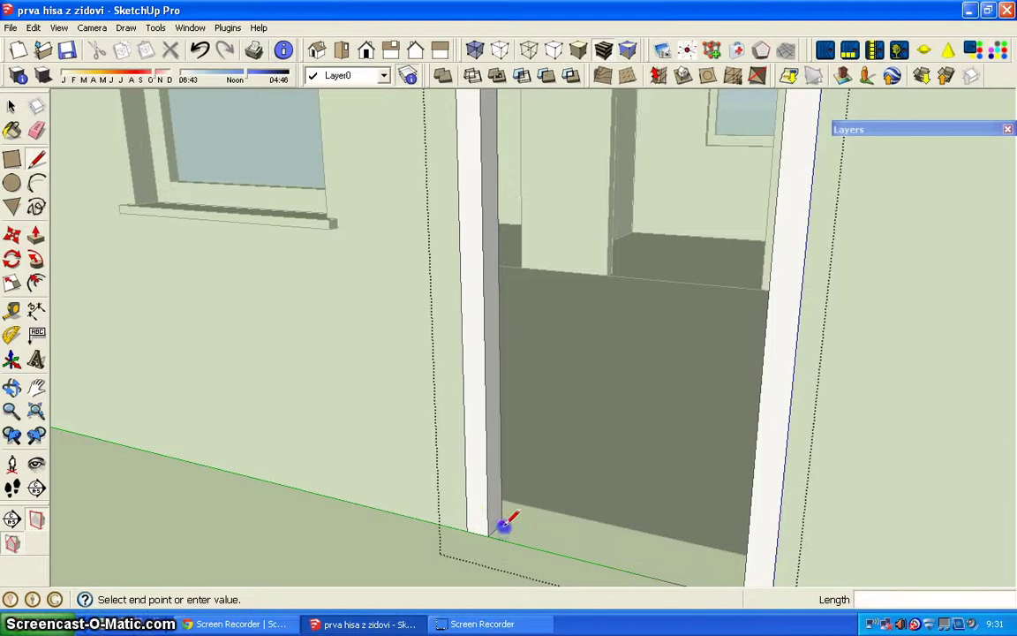
{"action": "scroll", "coordinate": [637, 370], "scroll_direction": "down", "scroll_amount": 3}
{"action": "mouse_move", "coordinate": [637, 370]}
{"action": "middle_mouse_down"}
{"action": "mouse_move", "coordinate": [620, 311]}
{"action": "mouse_move", "coordinate": [538, 416]}
{"action": "mouse_move", "coordinate": [813, 290]}
{"action": "mouse_move", "coordinate": [842, 257]}
{"action": "middle_mouse_up"}
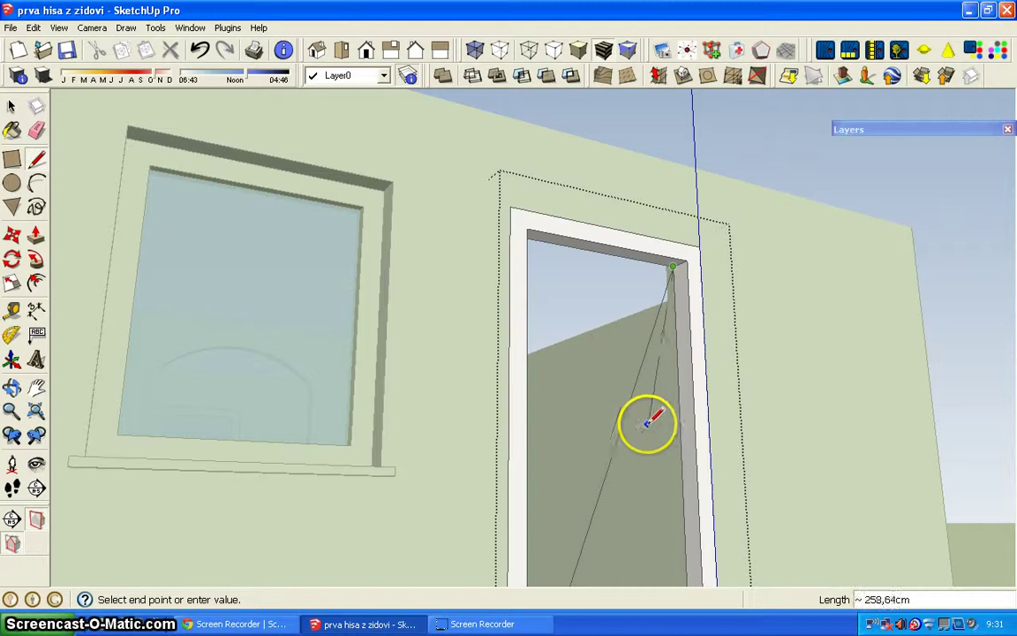
{"action": "key", "text": "Escape"}
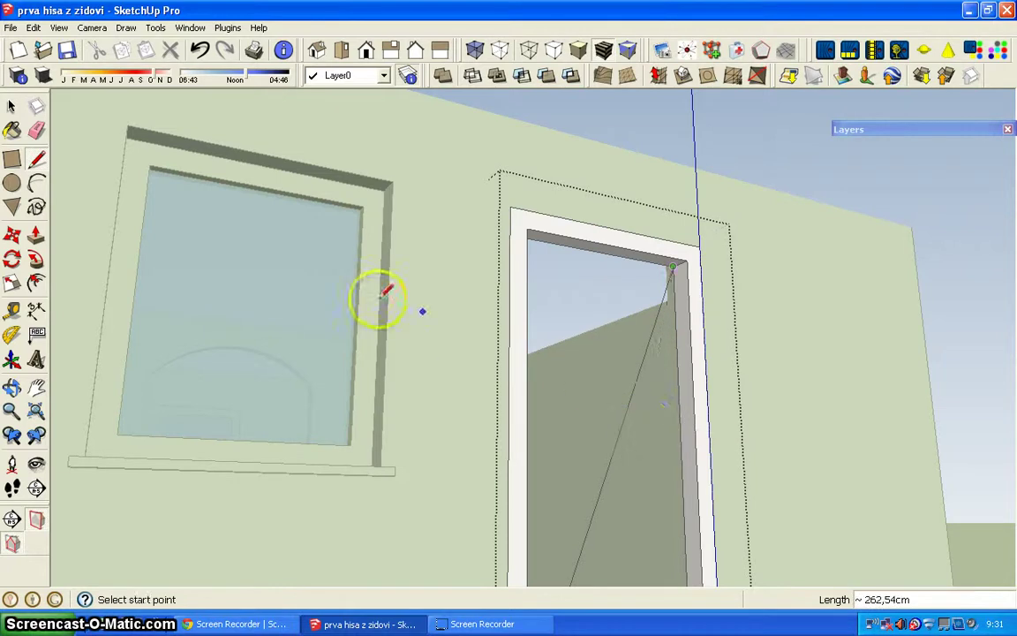
{"action": "left_click", "coordinate": [202, 51]}
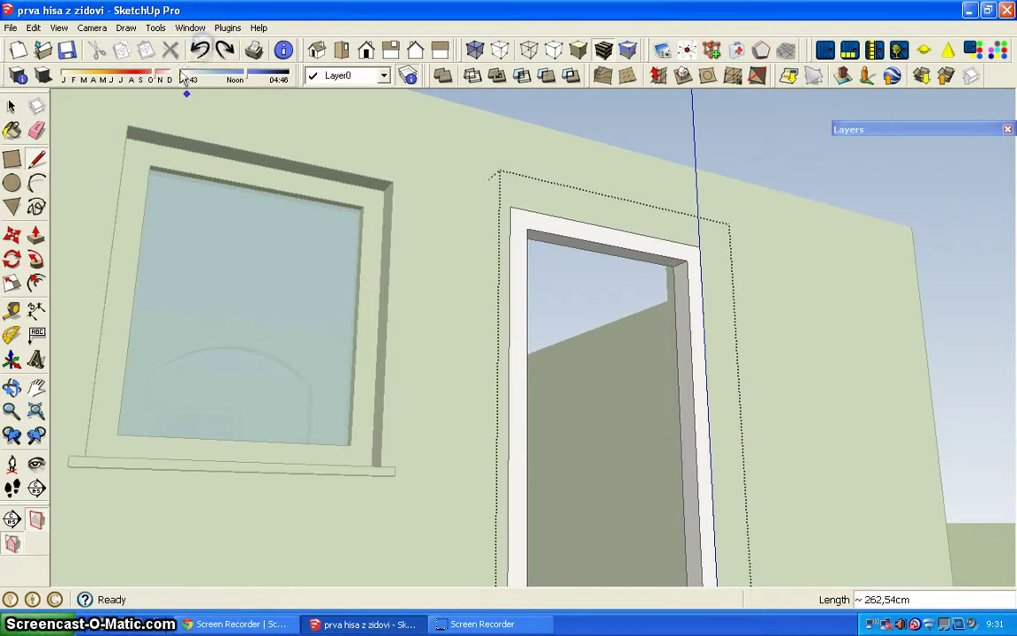
Draw a 202 × 84 cm door leaf rectangle across the opening and reverse its face
{"action": "left_click", "coordinate": [14, 163]}
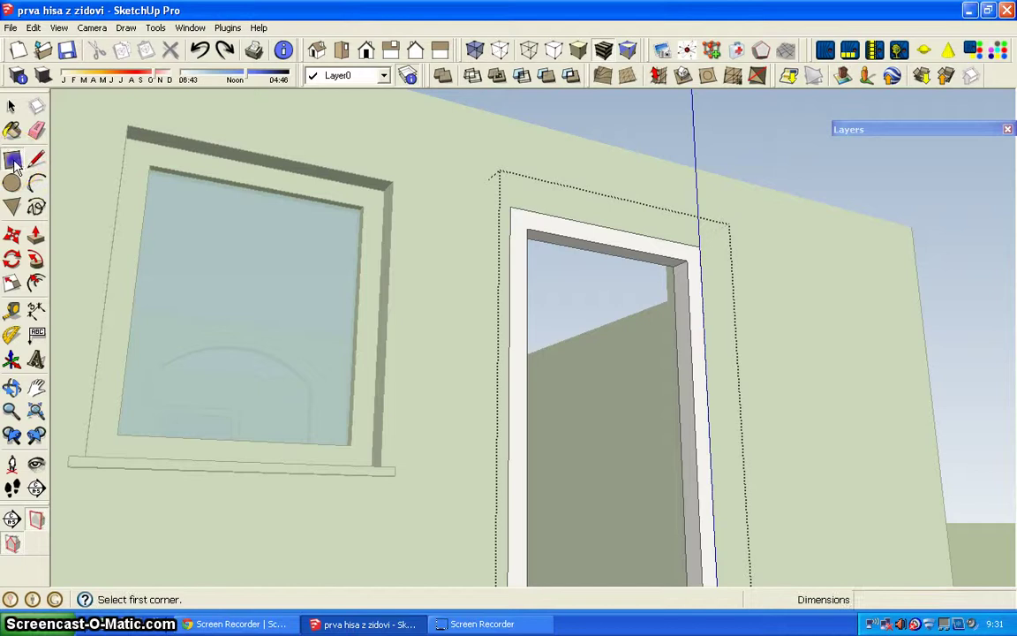
{"action": "left_click", "coordinate": [676, 267]}
{"action": "middle_click_drag", "start_coordinate": [581, 431], "coordinate": [595, 454]}
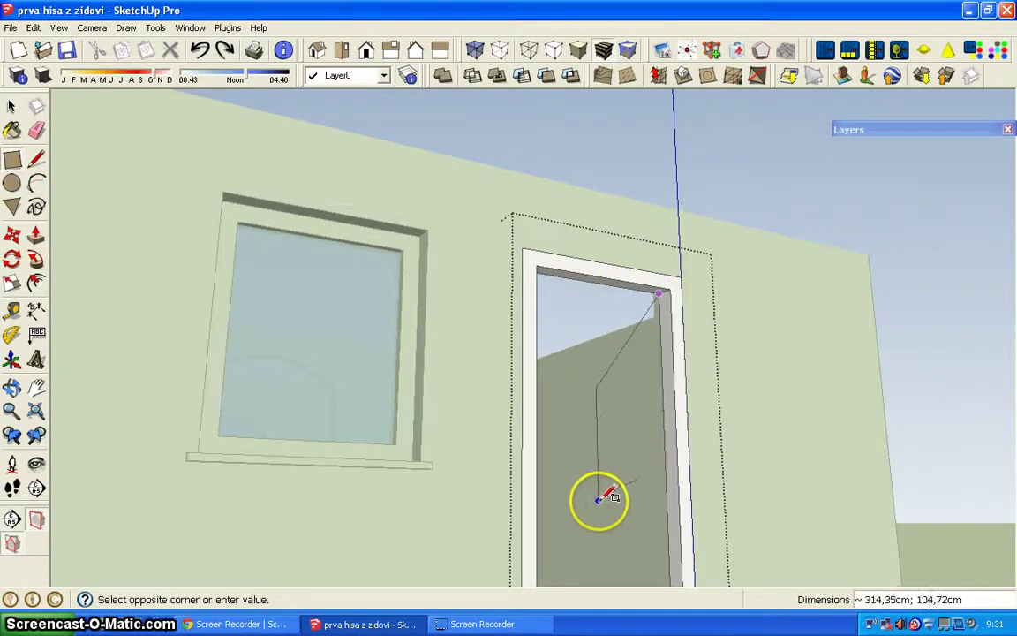
{"action": "mouse_move", "coordinate": [600, 495]}
{"action": "middle_mouse_down"}
{"action": "mouse_move", "coordinate": [694, 381]}
{"action": "mouse_move", "coordinate": [790, 347]}
{"action": "mouse_move", "coordinate": [609, 461]}
{"action": "mouse_move", "coordinate": [435, 477]}
{"action": "mouse_move", "coordinate": [652, 382]}
{"action": "mouse_move", "coordinate": [597, 426]}
{"action": "mouse_move", "coordinate": [565, 431]}
{"action": "middle_mouse_up"}
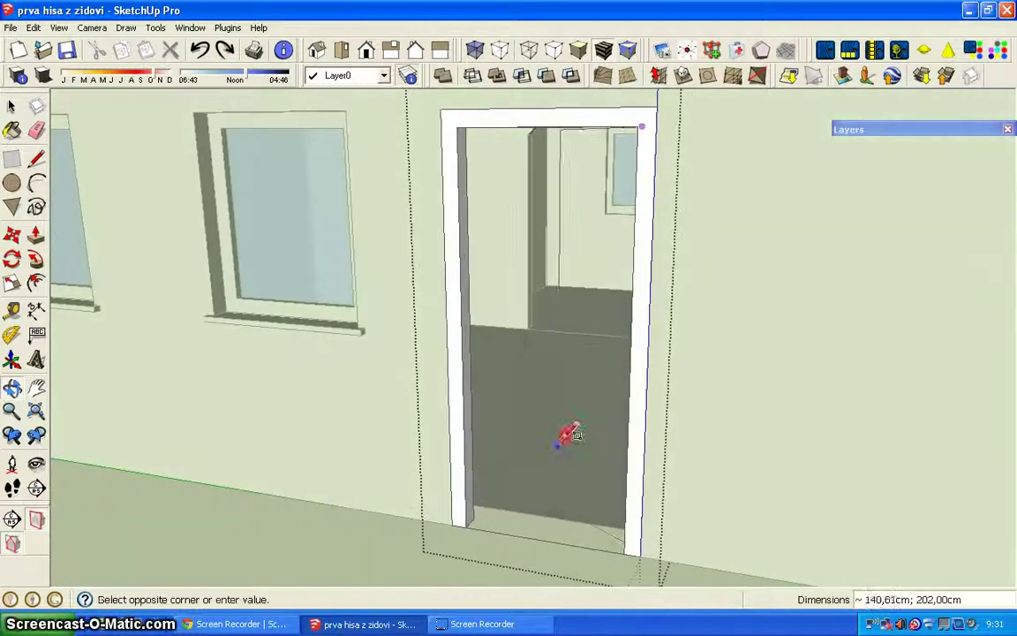
{"action": "left_click", "coordinate": [474, 517]}
{"action": "right_click", "coordinate": [534, 371]}
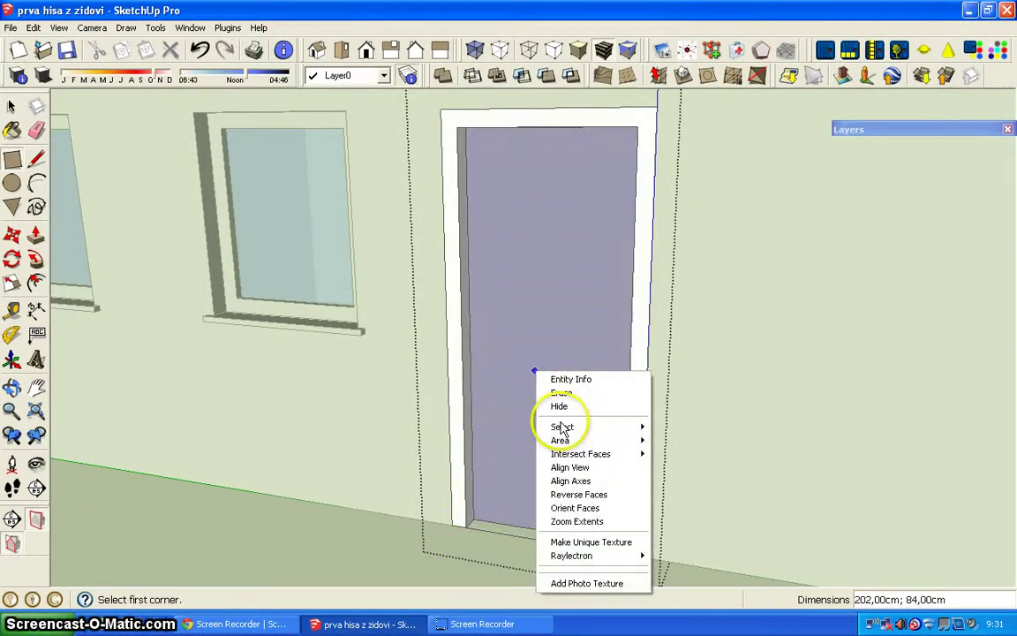
{"action": "left_click", "coordinate": [580, 496]}
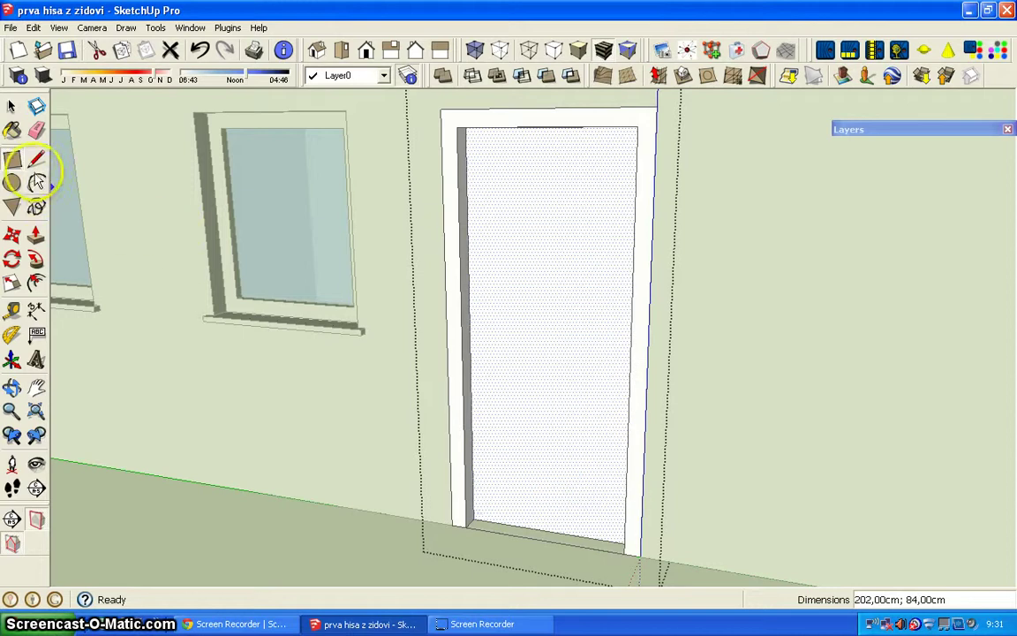
Thicken the door leaf by pulling it 3 cm, then pushing it back 2 cm from inside
{"action": "left_click", "coordinate": [36, 234]}
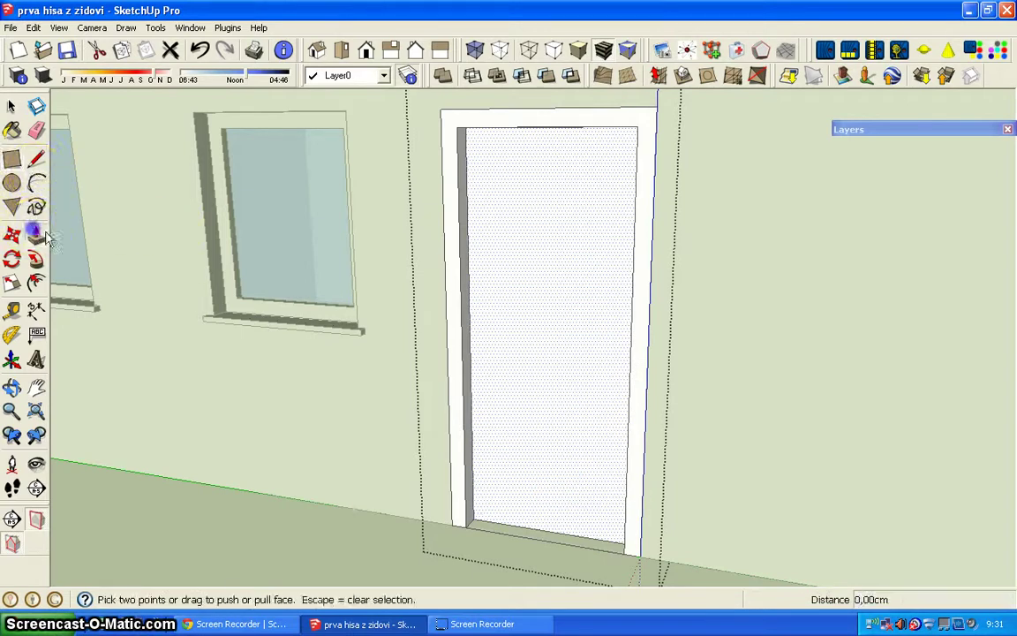
{"action": "left_click", "coordinate": [535, 334]}
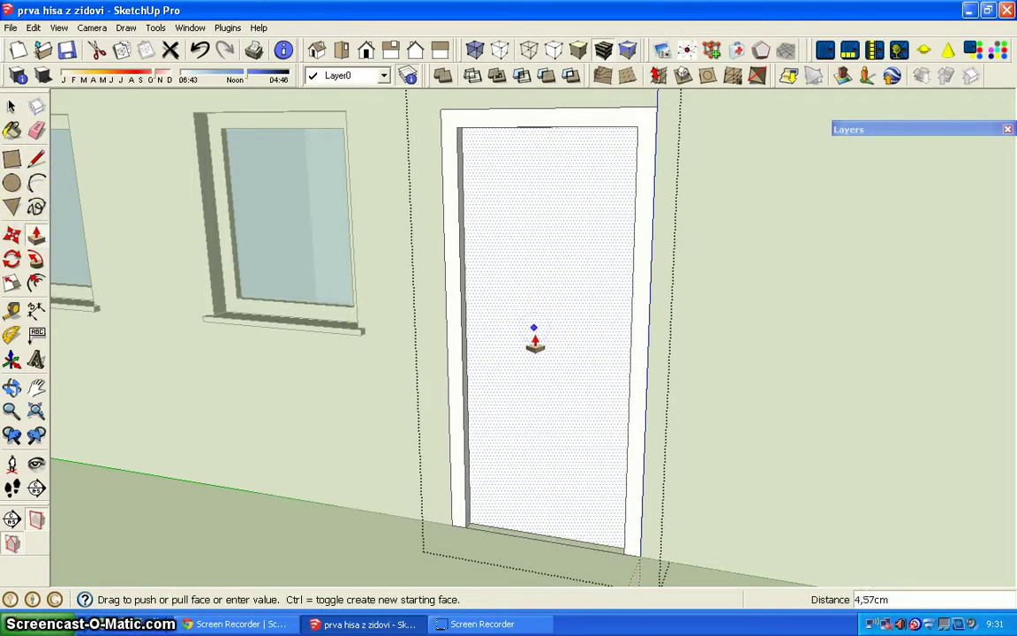
{"action": "type", "text": "3"}
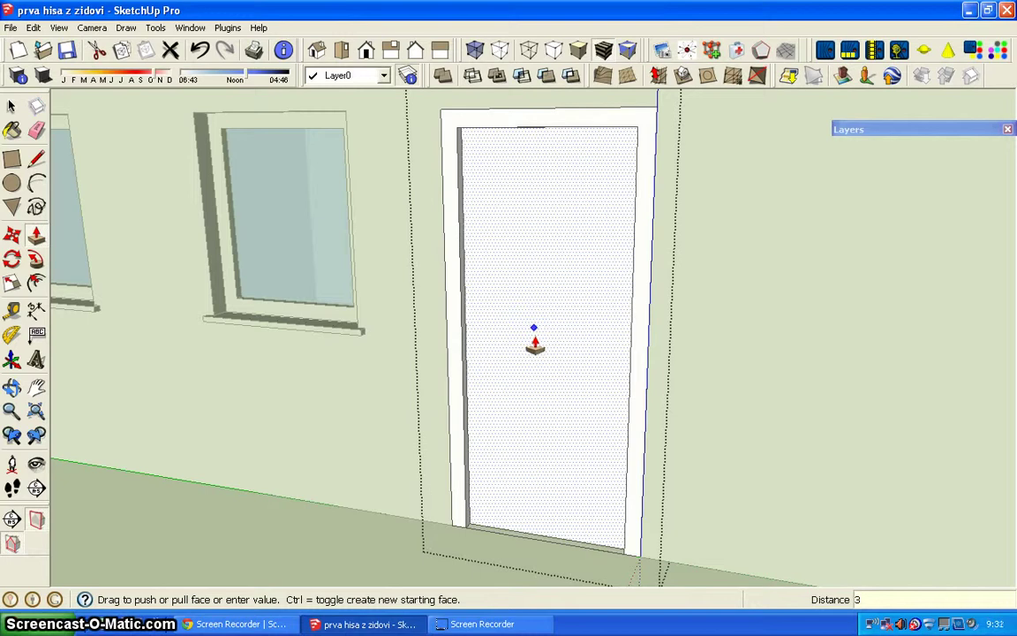
{"action": "key", "text": "Return"}
{"action": "mouse_move", "coordinate": [518, 327]}
{"action": "middle_mouse_down"}
{"action": "mouse_move", "coordinate": [570, 225]}
{"action": "mouse_move", "coordinate": [495, 283]}
{"action": "mouse_move", "coordinate": [406, 217]}
{"action": "middle_mouse_up"}
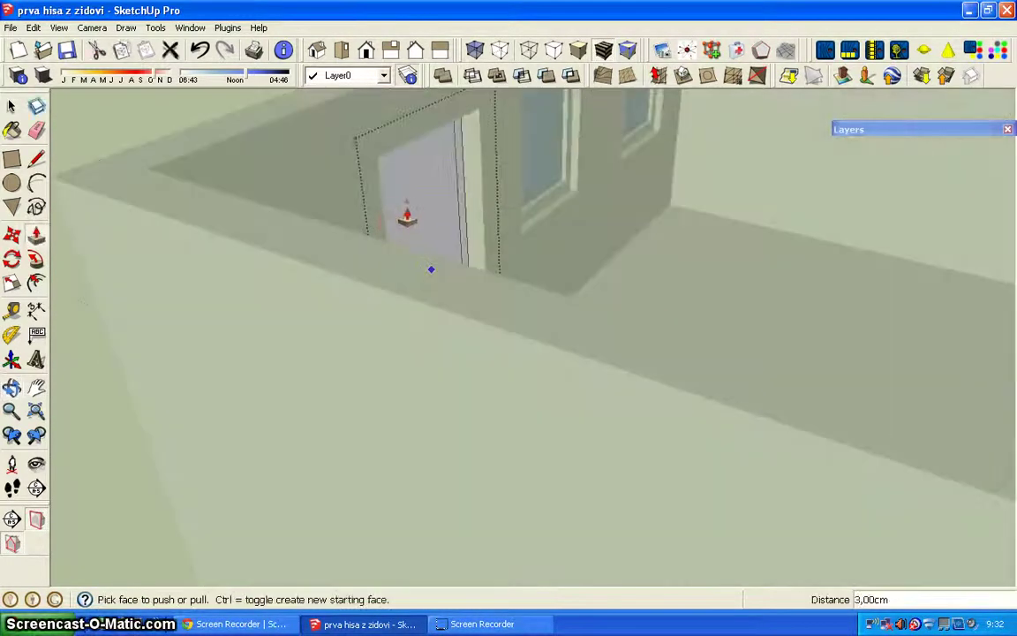
{"action": "left_click", "coordinate": [407, 217]}
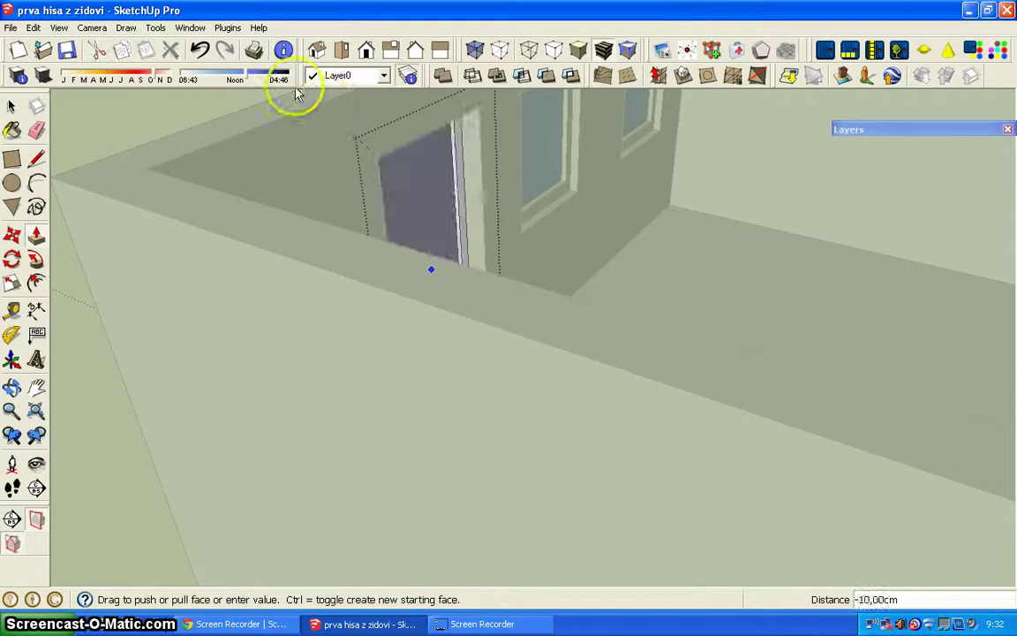
{"action": "type", "text": "2"}
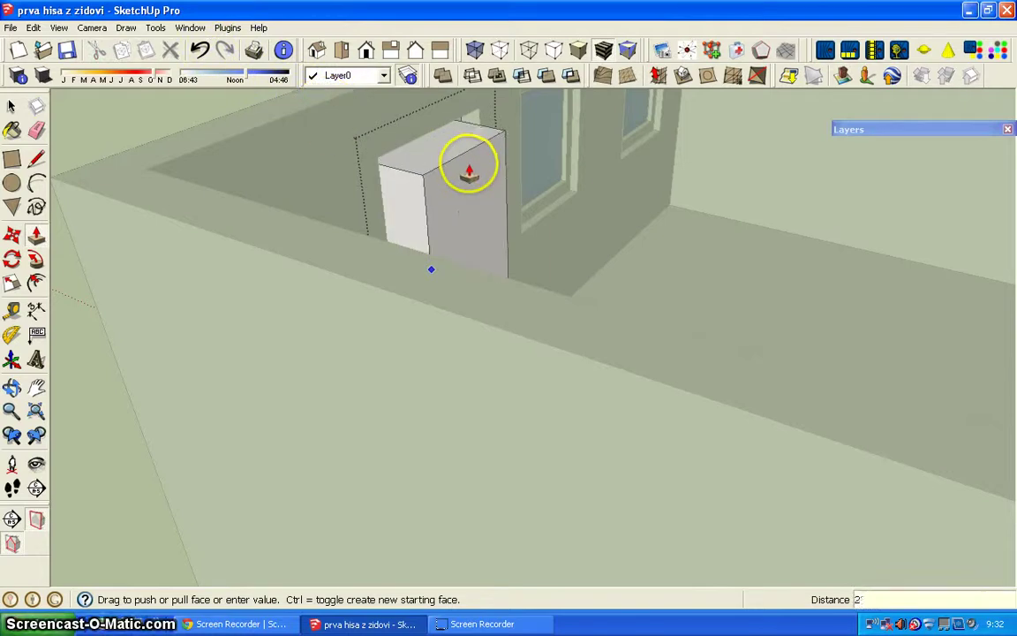
{"action": "key", "text": "Return"}
{"action": "mouse_move", "coordinate": [422, 211]}
{"action": "middle_mouse_down"}
{"action": "mouse_move", "coordinate": [396, 213]}
{"action": "mouse_move", "coordinate": [374, 258]}
{"action": "mouse_move", "coordinate": [402, 275]}
{"action": "mouse_move", "coordinate": [541, 295]}
{"action": "middle_mouse_up"}
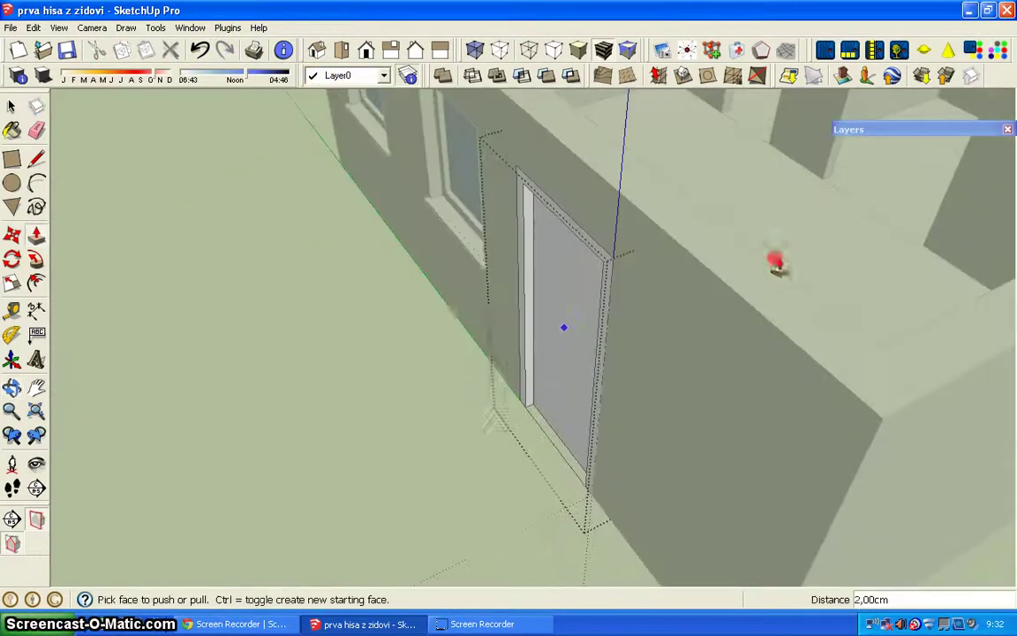
{"action": "mouse_move", "coordinate": [775, 263]}
{"action": "middle_mouse_down"}
{"action": "mouse_move", "coordinate": [550, 366]}
{"action": "mouse_move", "coordinate": [600, 353]}
{"action": "middle_mouse_up"}
{"action": "left_click", "coordinate": [10, 107]}
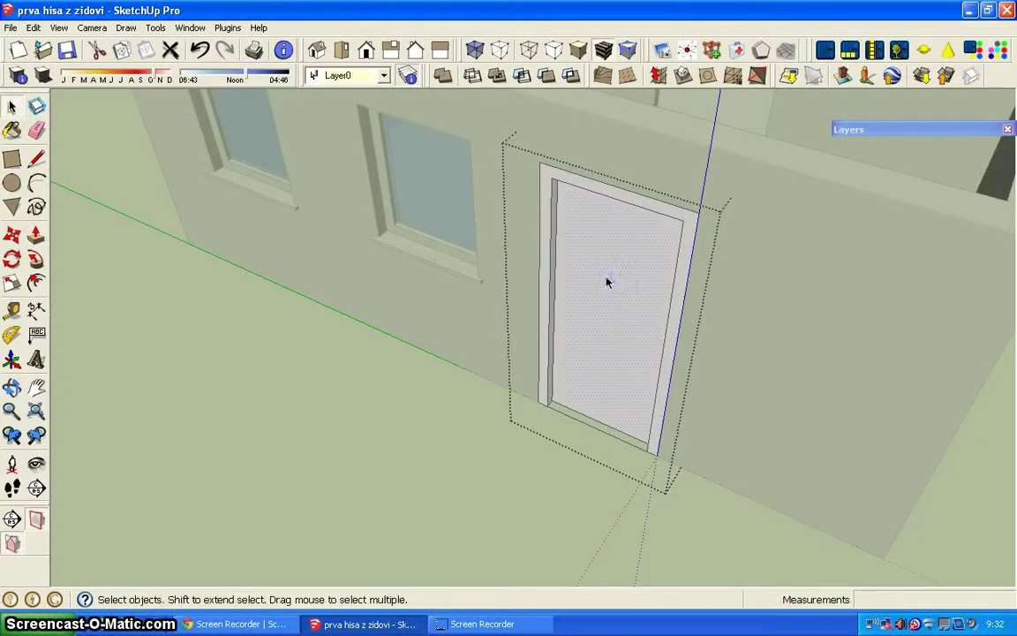
Select the door panel with its edges and make it a group
{"action": "double_click", "coordinate": [608, 282]}
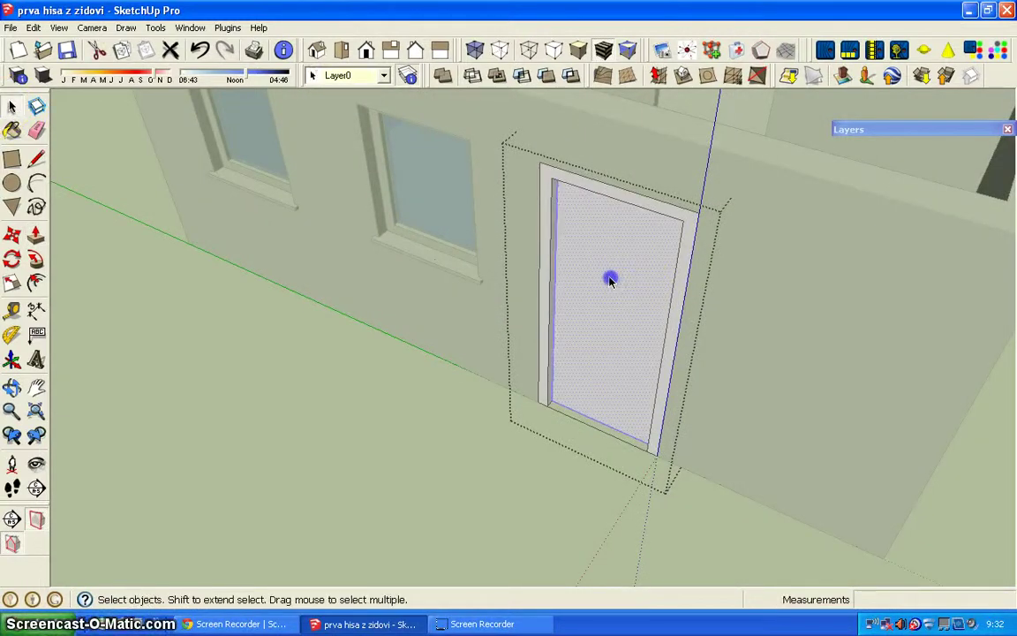
{"action": "mouse_move", "coordinate": [609, 280]}
{"action": "middle_mouse_down"}
{"action": "mouse_move", "coordinate": [351, 193]}
{"action": "mouse_move", "coordinate": [389, 239]}
{"action": "middle_mouse_up"}
{"action": "right_click", "coordinate": [477, 275]}
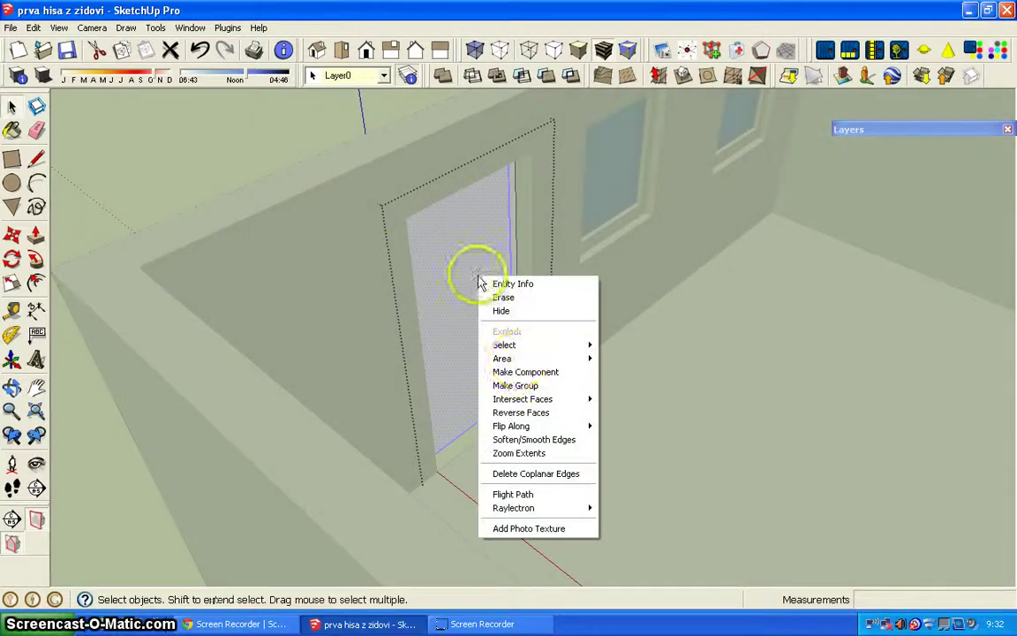
{"action": "left_click", "coordinate": [532, 386]}
{"action": "mouse_move", "coordinate": [247, 159]}
{"action": "middle_mouse_down"}
{"action": "mouse_move", "coordinate": [474, 256]}
{"action": "mouse_move", "coordinate": [553, 344]}
{"action": "mouse_move", "coordinate": [665, 312]}
{"action": "middle_mouse_up"}
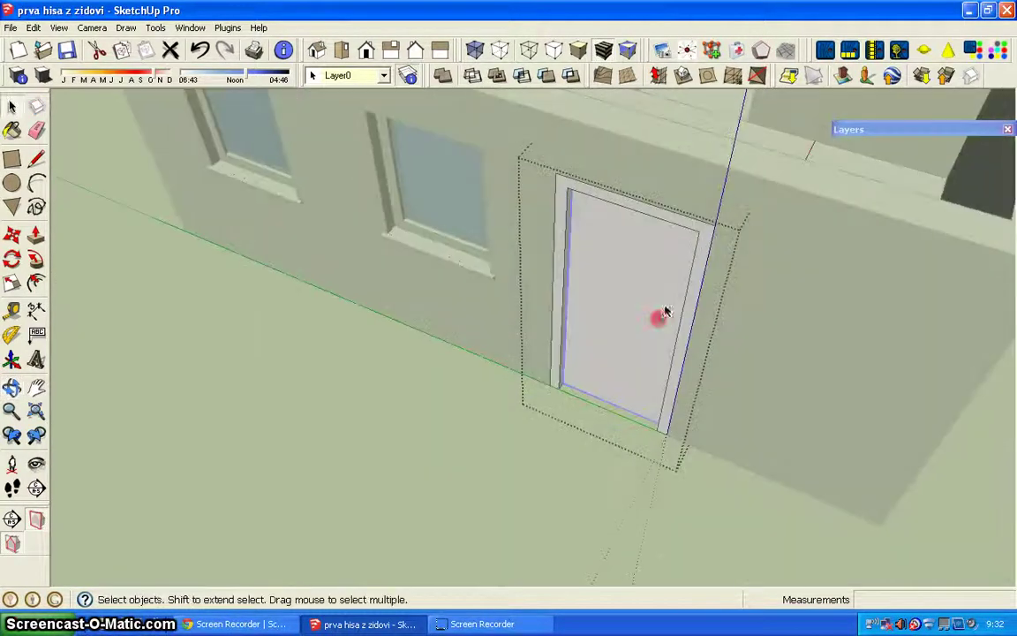
{"action": "left_click", "coordinate": [241, 395]}
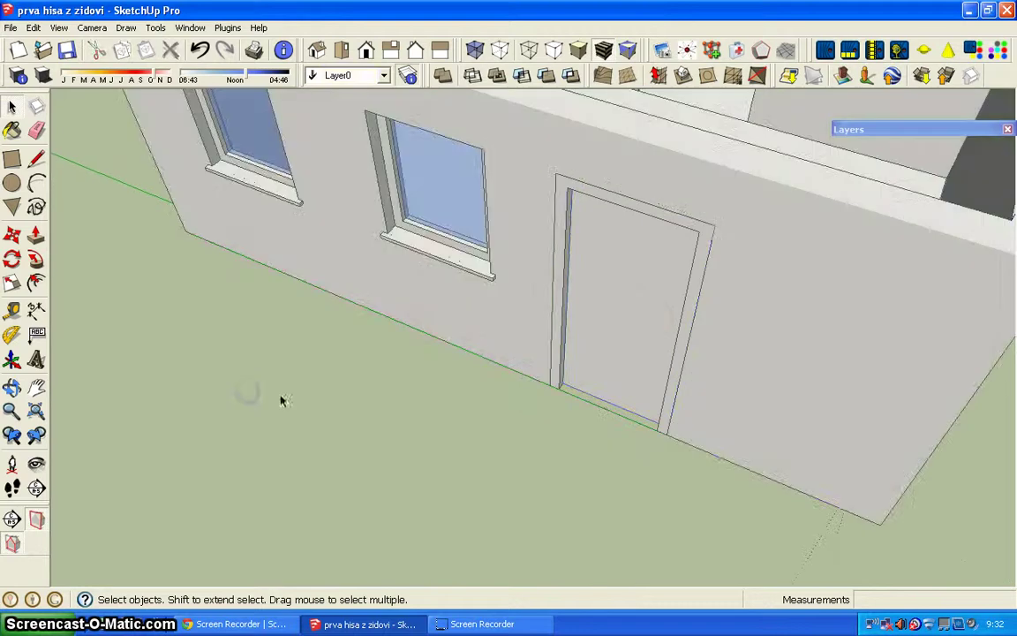
Open the door group for editing and select the panel and frame strips inside
{"action": "left_click", "coordinate": [559, 344]}
{"action": "double_click", "coordinate": [559, 344]}
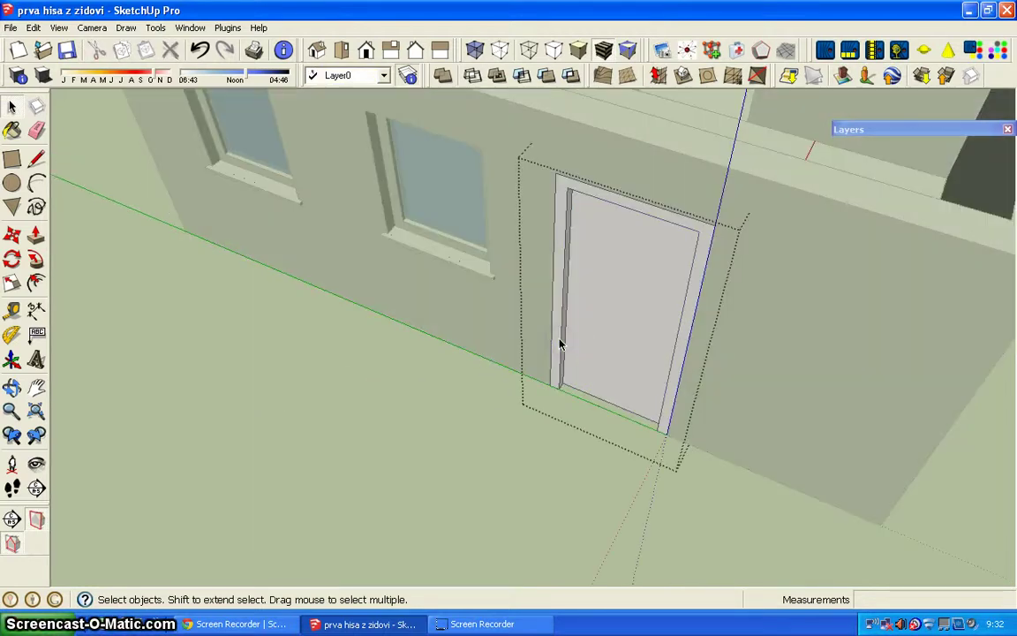
{"action": "left_click", "coordinate": [573, 340]}
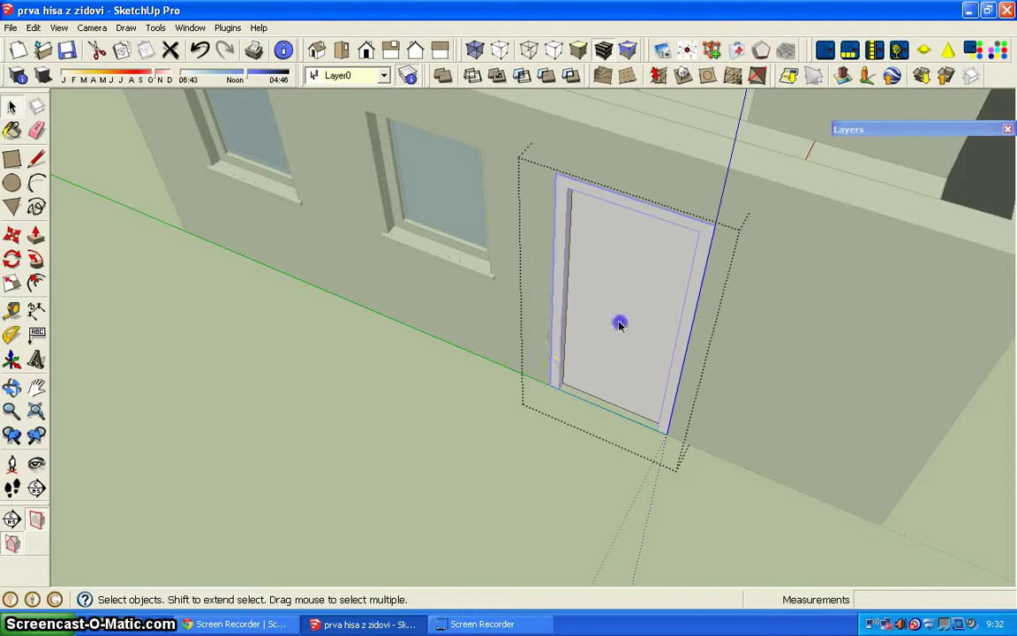
{"action": "left_click", "coordinate": [550, 328]}
{"action": "left_click", "coordinate": [597, 329]}
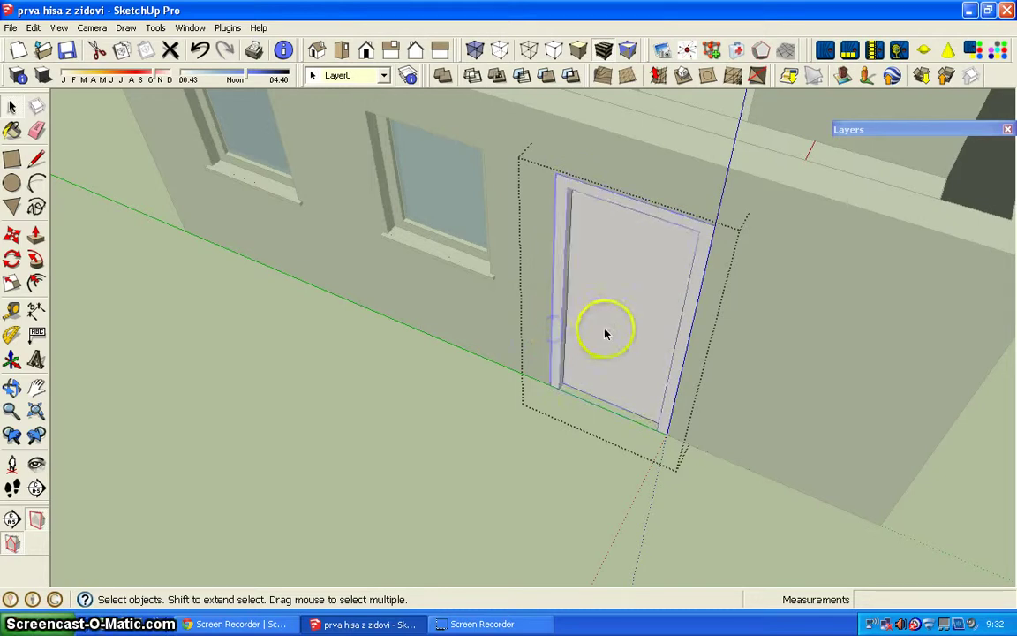
{"action": "left_click", "coordinate": [604, 333]}
{"action": "mouse_move", "coordinate": [763, 258]}
{"action": "middle_mouse_down"}
{"action": "mouse_move", "coordinate": [713, 291]}
{"action": "mouse_move", "coordinate": [625, 295]}
{"action": "mouse_move", "coordinate": [663, 323]}
{"action": "mouse_move", "coordinate": [618, 345]}
{"action": "mouse_move", "coordinate": [452, 322]}
{"action": "mouse_move", "coordinate": [449, 363]}
{"action": "mouse_move", "coordinate": [391, 355]}
{"action": "mouse_move", "coordinate": [389, 381]}
{"action": "middle_mouse_up"}
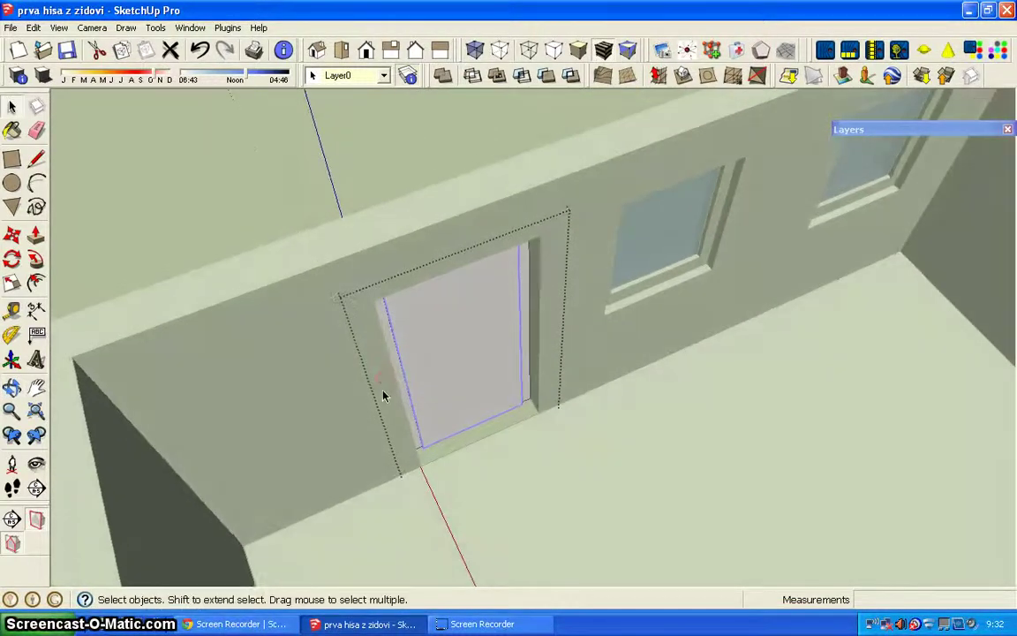
{"action": "left_click", "coordinate": [190, 28]}
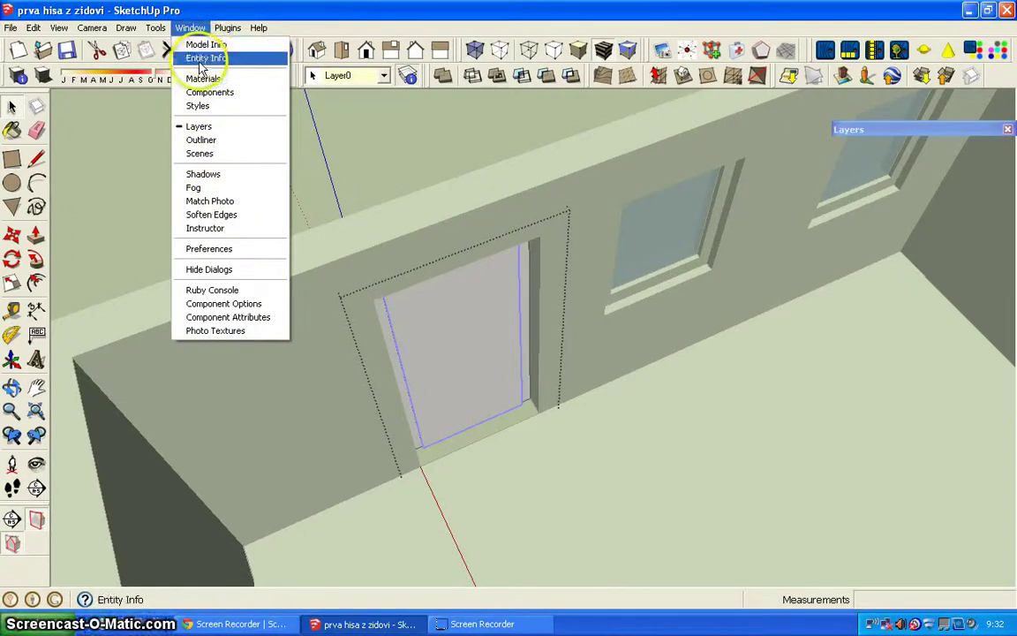
In Model Info > Components, turn on Hide for the rest of the model during editing
{"action": "left_click", "coordinate": [208, 45]}
{"action": "left_click", "coordinate": [299, 234]}
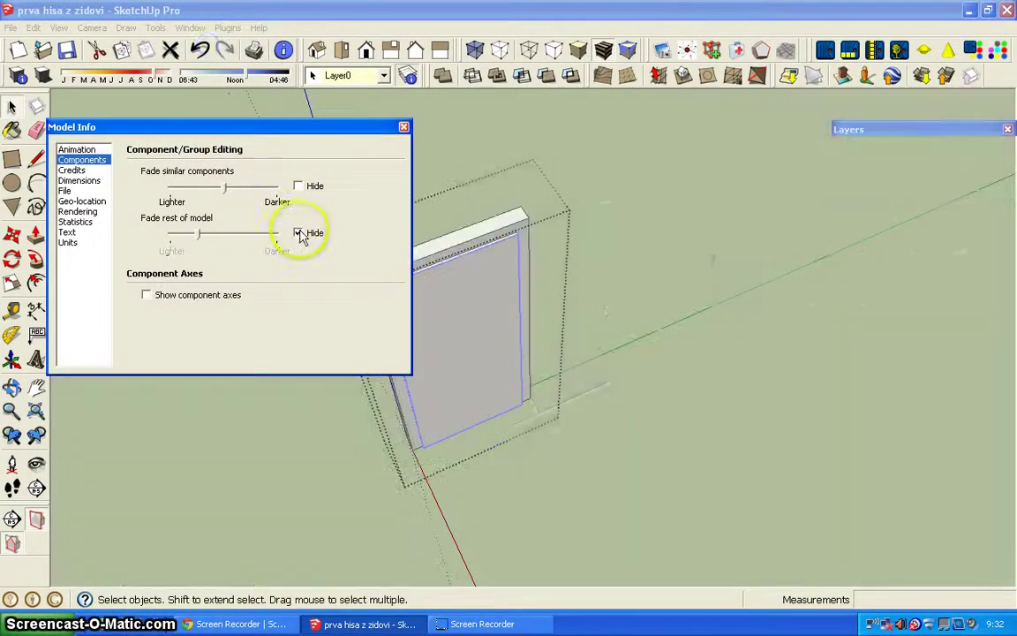
{"action": "left_click", "coordinate": [404, 127]}
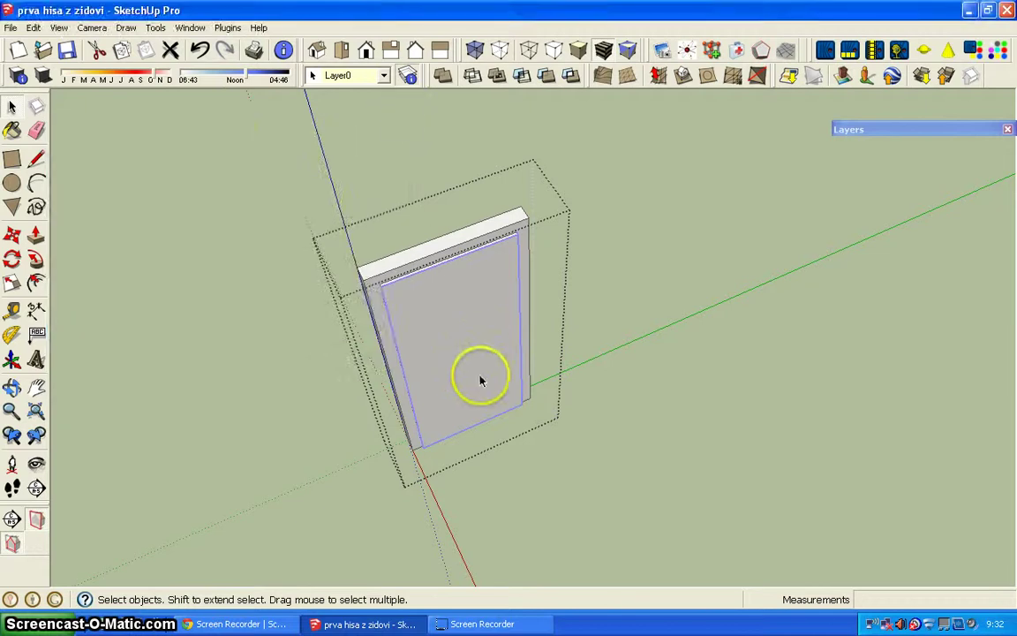
Rotate the door panel 60° open about its hinge corner and edge
{"action": "middle_click_drag", "start_coordinate": [482, 380], "coordinate": [485, 405]}
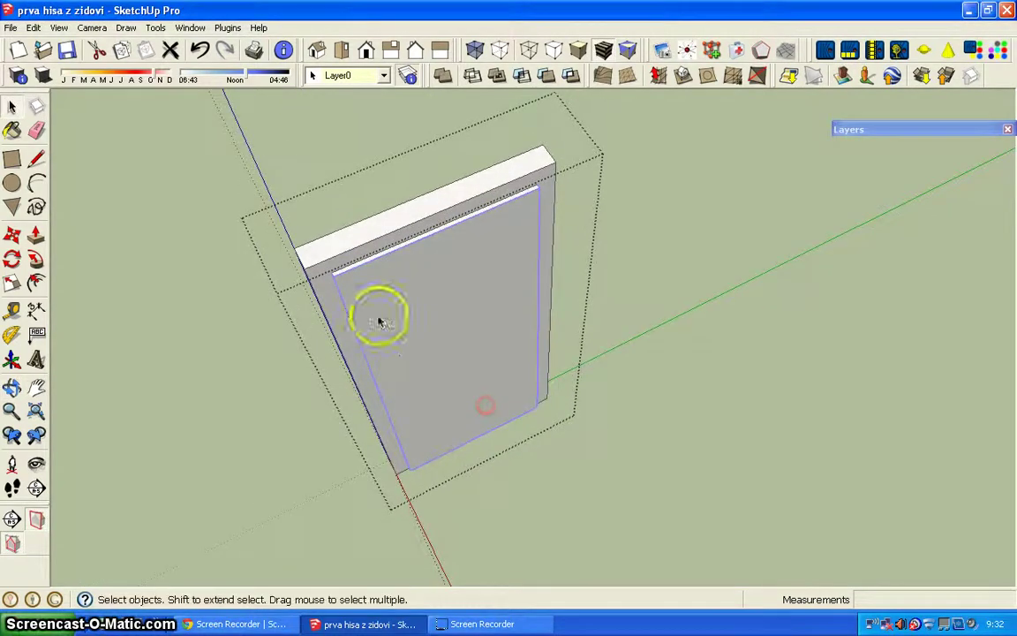
{"action": "scroll", "coordinate": [380, 323], "scroll_direction": "up", "scroll_amount": 3}
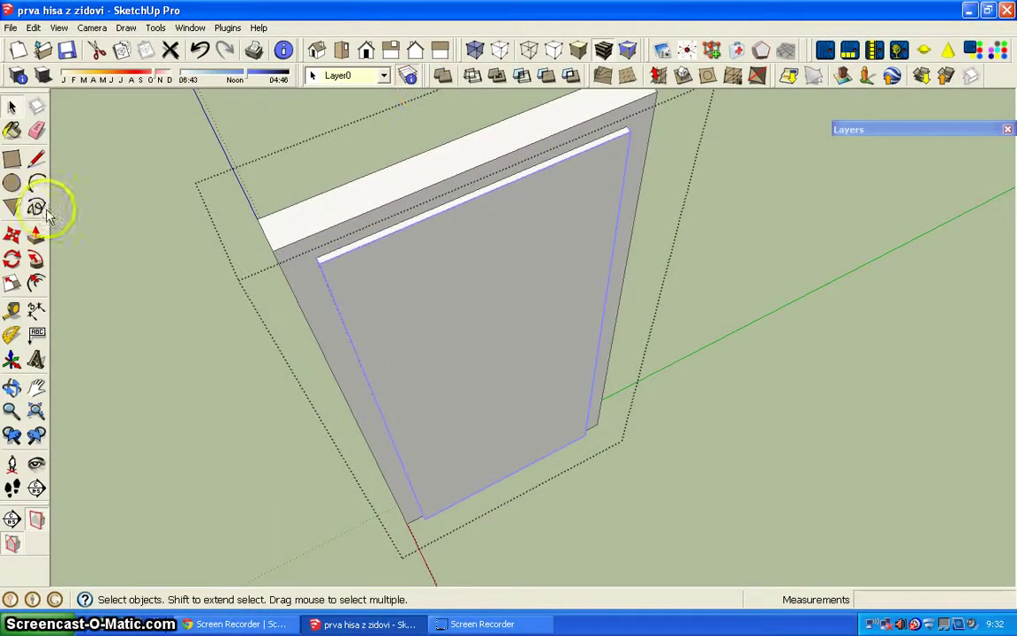
{"action": "left_click", "coordinate": [12, 258]}
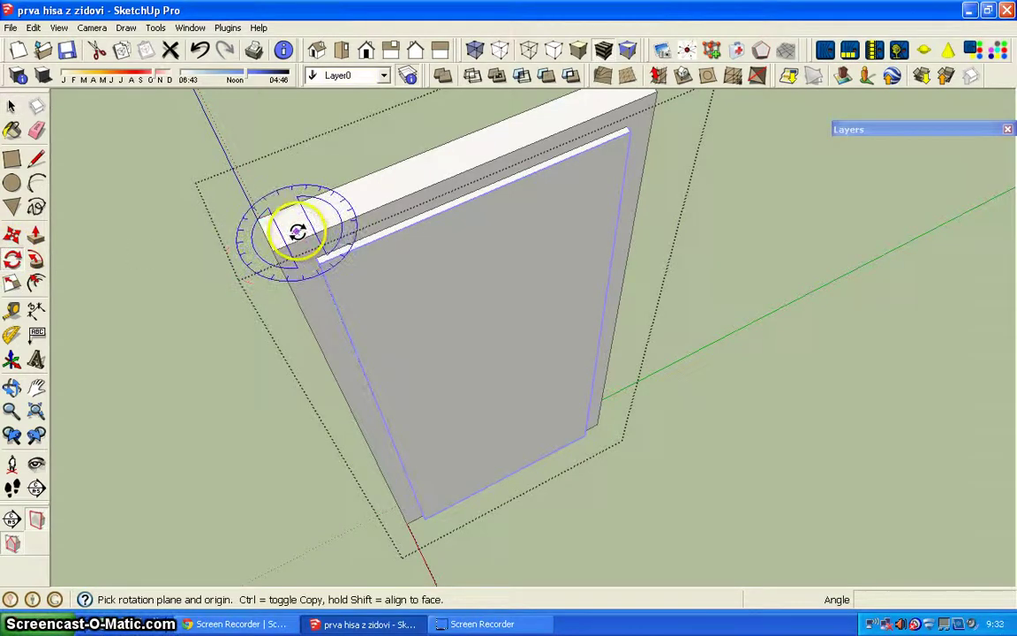
{"action": "scroll", "coordinate": [318, 259], "scroll_direction": "up", "scroll_amount": 1}
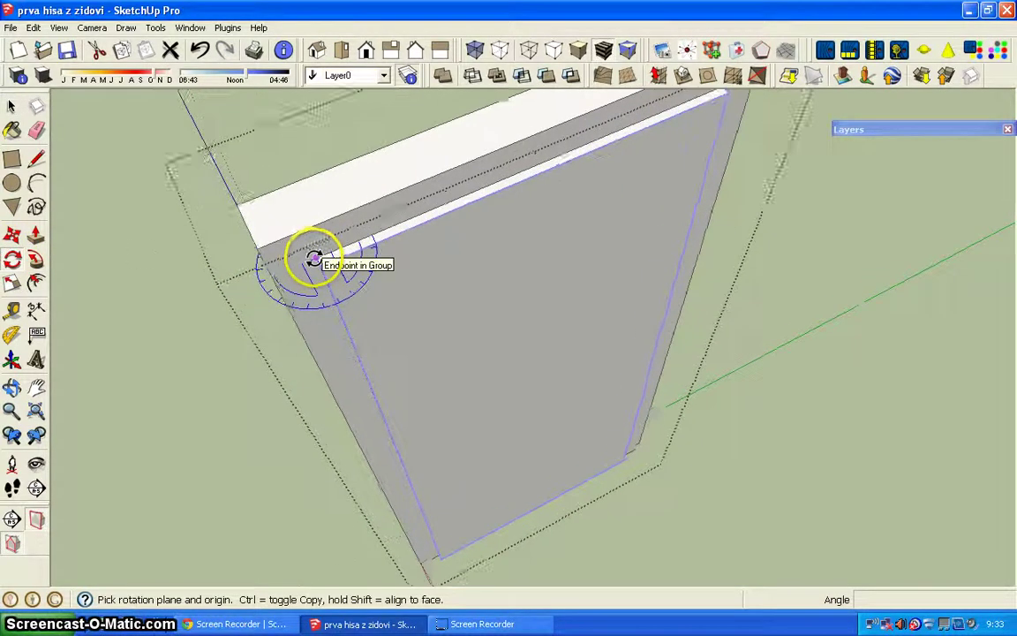
{"action": "scroll", "coordinate": [316, 257], "scroll_direction": "up", "scroll_amount": 1}
{"action": "scroll", "coordinate": [317, 256], "scroll_direction": "up", "scroll_amount": 1}
{"action": "left_click", "coordinate": [316, 258]}
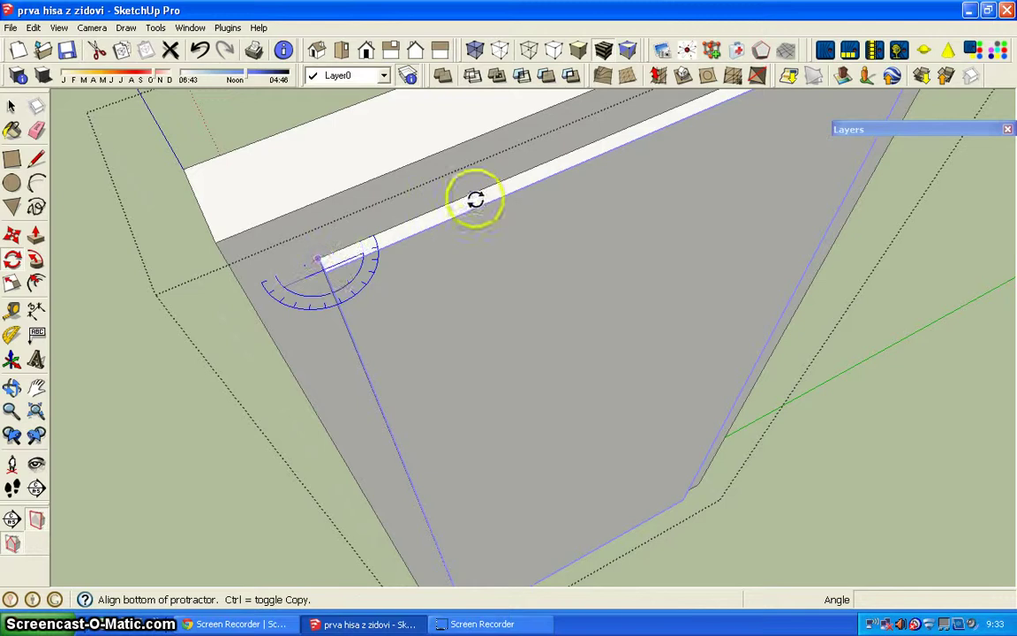
{"action": "left_click", "coordinate": [514, 179]}
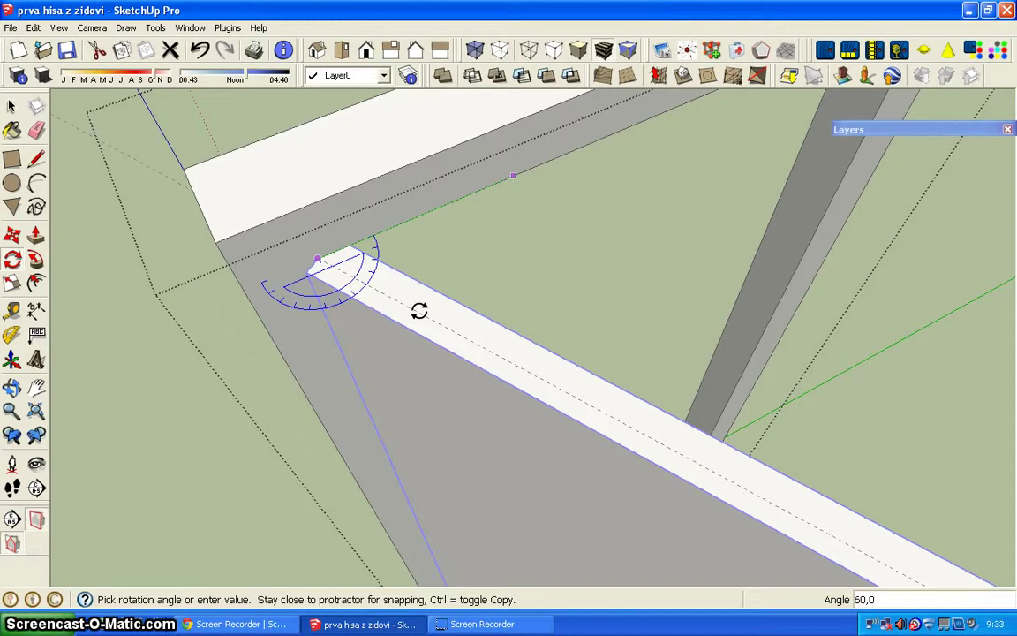
{"action": "left_click", "coordinate": [418, 310]}
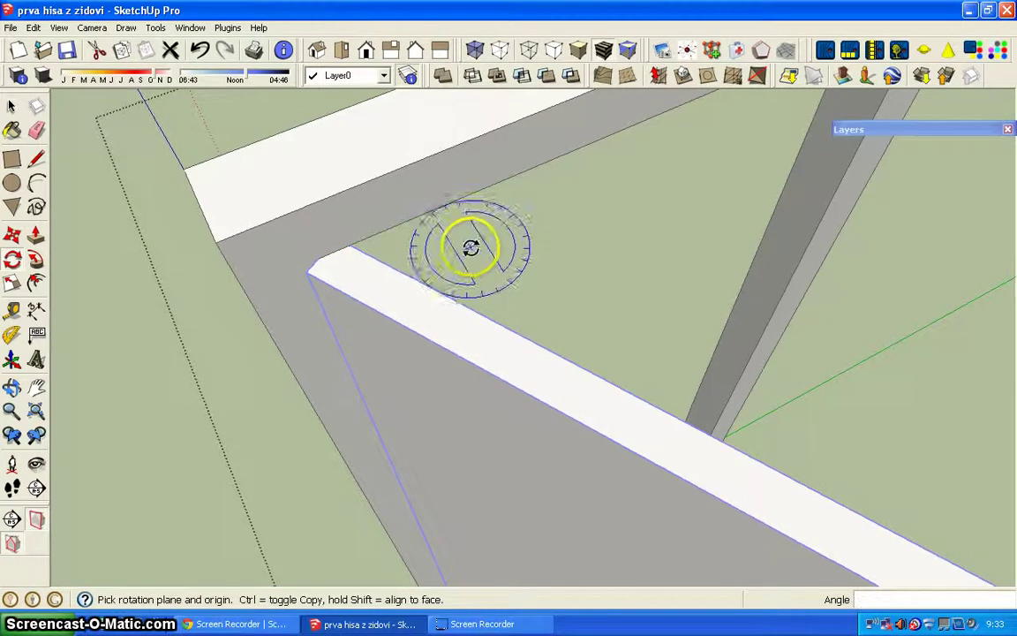
Exit the door group, zoom extents to the whole house with its open door, and expand the Layers list
{"action": "left_click", "coordinate": [11, 106]}
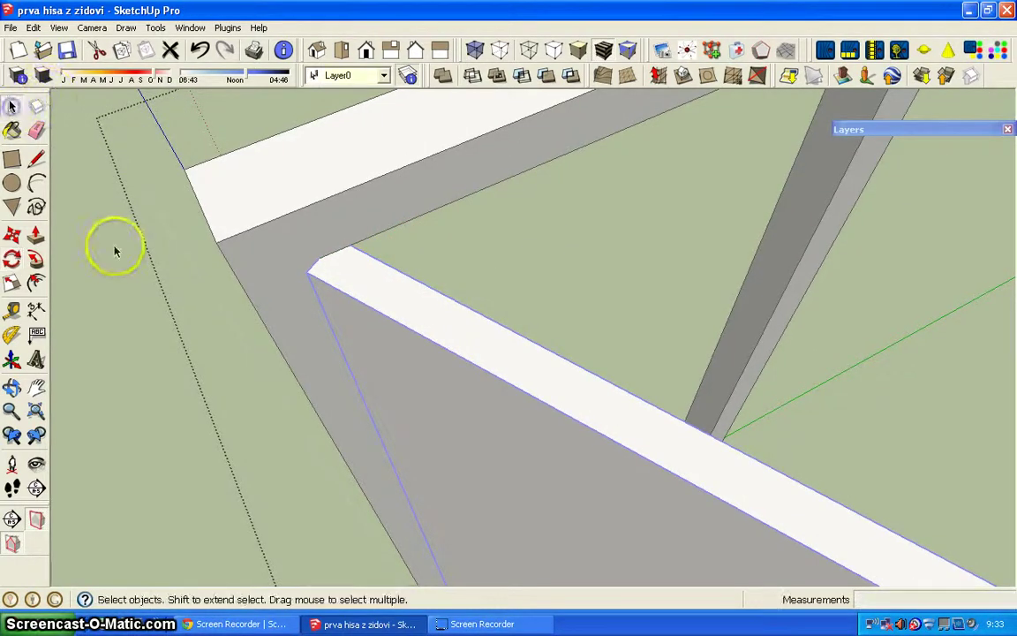
{"action": "middle_click_drag", "start_coordinate": [102, 252], "coordinate": [179, 250]}
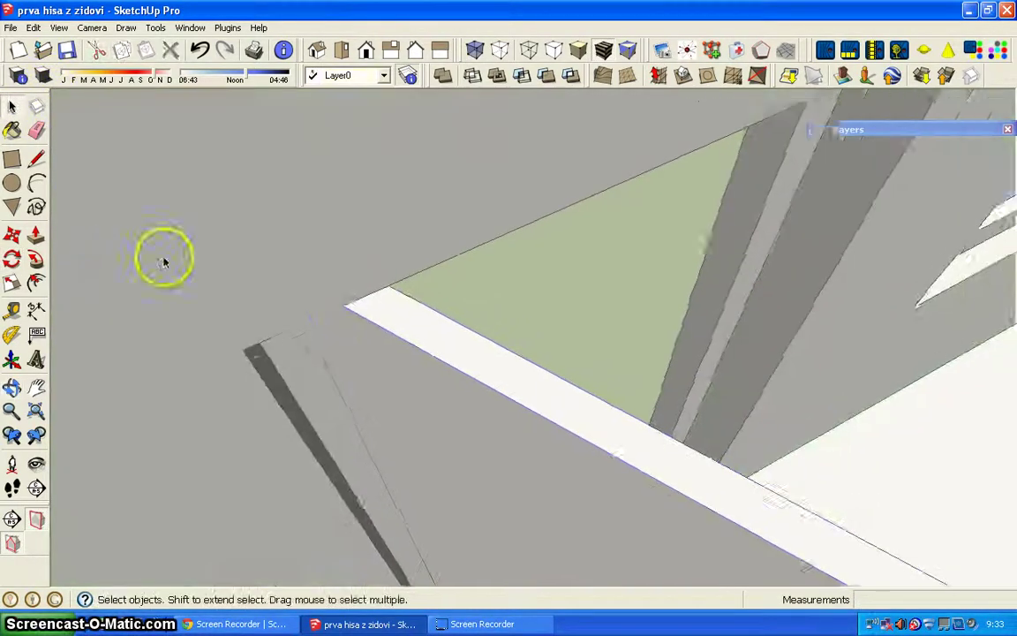
{"action": "left_click", "coordinate": [36, 409]}
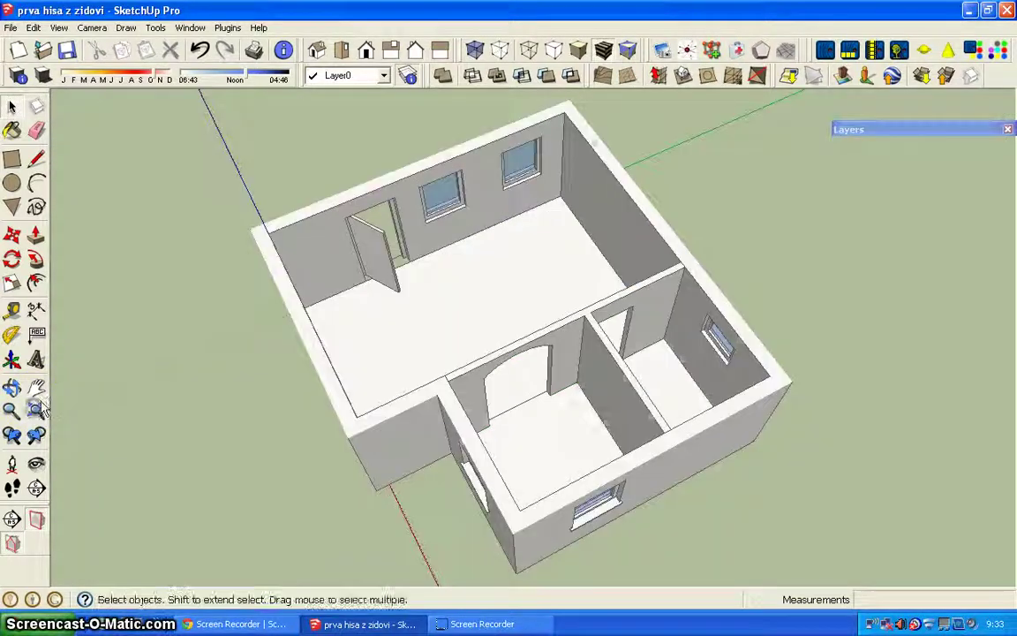
{"action": "mouse_move", "coordinate": [225, 384]}
{"action": "middle_mouse_down"}
{"action": "mouse_move", "coordinate": [572, 313]}
{"action": "mouse_move", "coordinate": [277, 427]}
{"action": "mouse_move", "coordinate": [557, 318]}
{"action": "middle_mouse_up"}
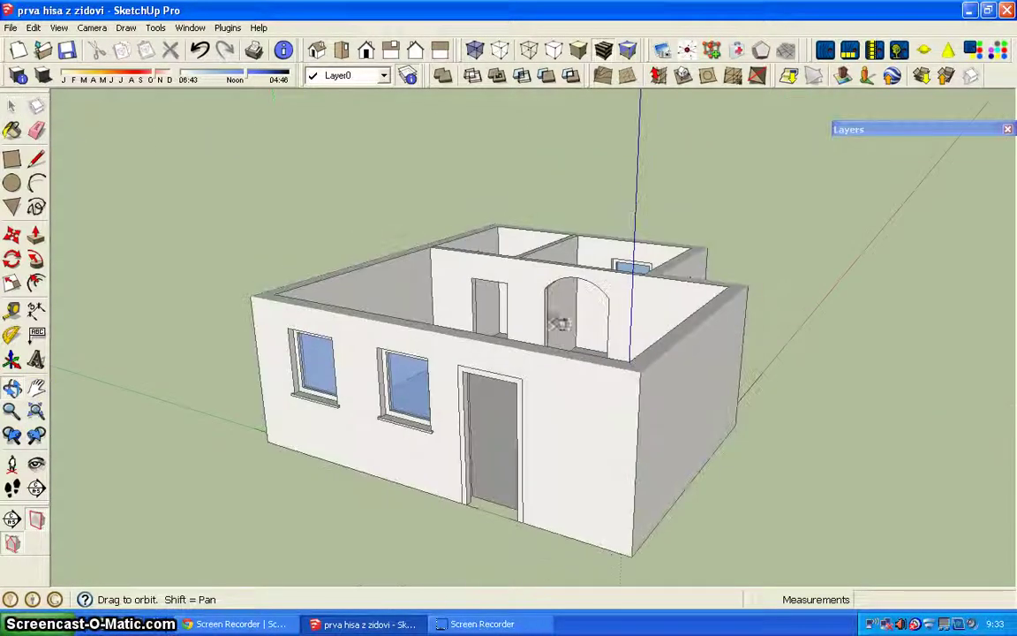
{"action": "left_click", "coordinate": [952, 128]}
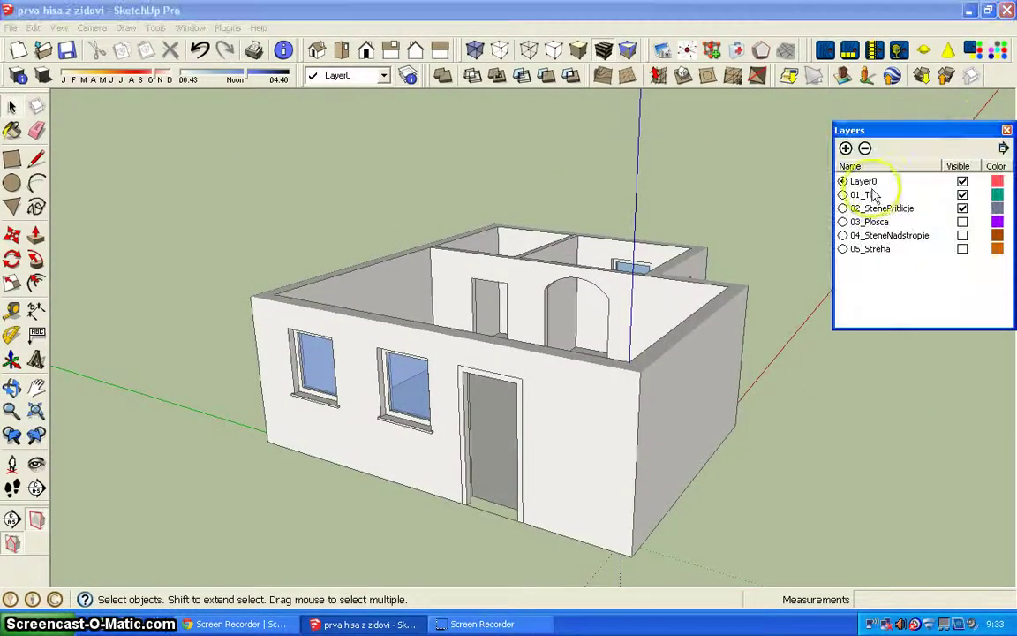
{"action": "mouse_move", "coordinate": [545, 268]}
{"action": "middle_mouse_down"}
{"action": "mouse_move", "coordinate": [519, 318]}
{"action": "mouse_move", "coordinate": [955, 295]}
{"action": "mouse_move", "coordinate": [927, 220]}
{"action": "mouse_move", "coordinate": [866, 187]}
{"action": "mouse_move", "coordinate": [928, 183]}
{"action": "mouse_move", "coordinate": [641, 416]}
{"action": "mouse_move", "coordinate": [454, 445]}
{"action": "mouse_move", "coordinate": [429, 444]}
{"action": "mouse_move", "coordinate": [433, 437]}
{"action": "middle_mouse_up"}
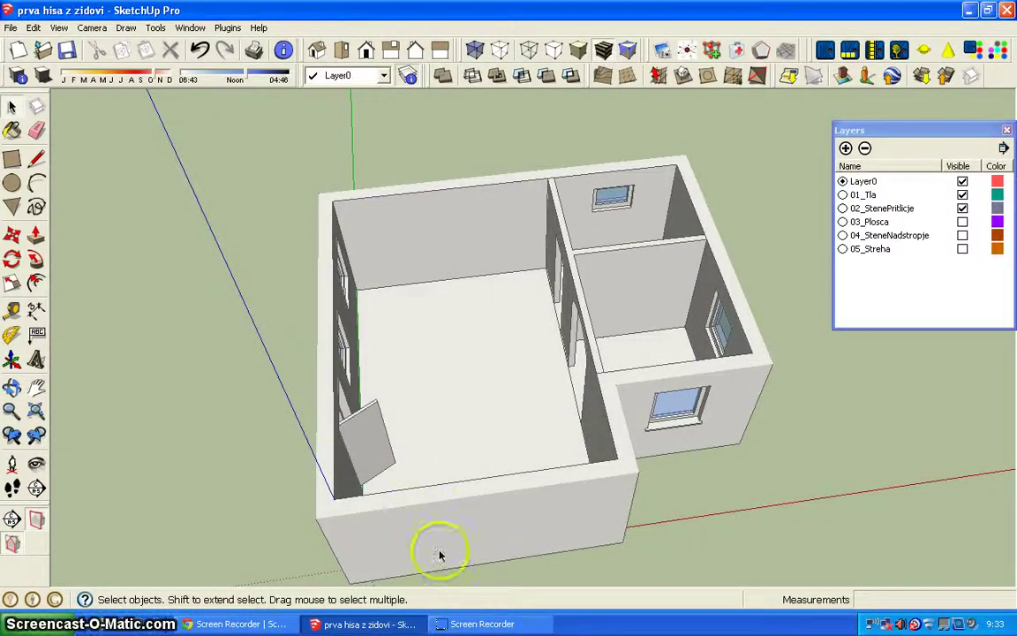